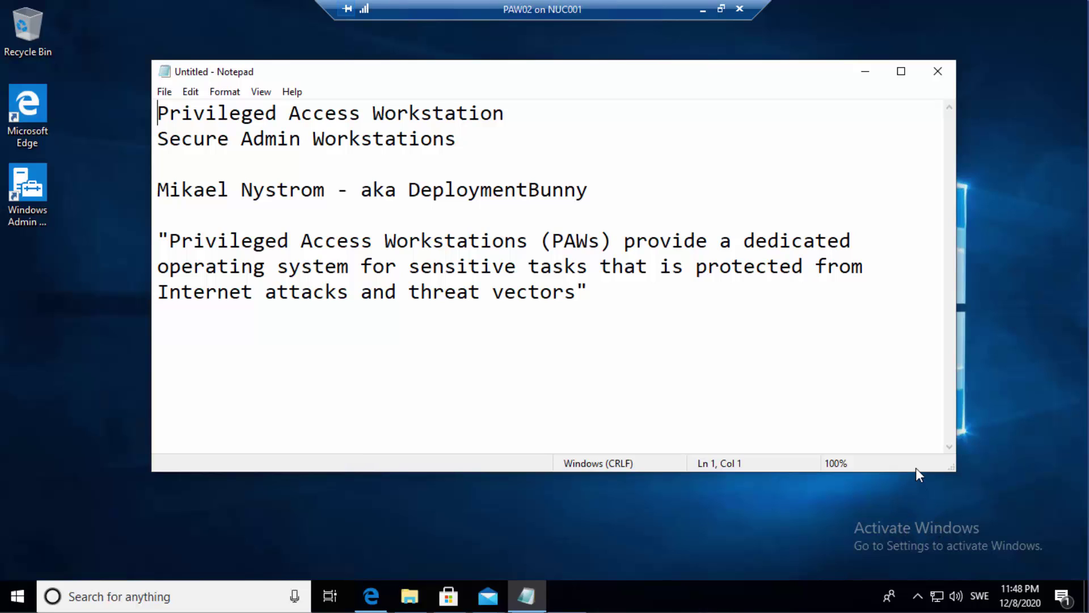
Step: Minimize the PAW02 remote session and launch Paint in a maximized window on the host desktop
{"action": "left_click", "coordinate": [701, 9]}
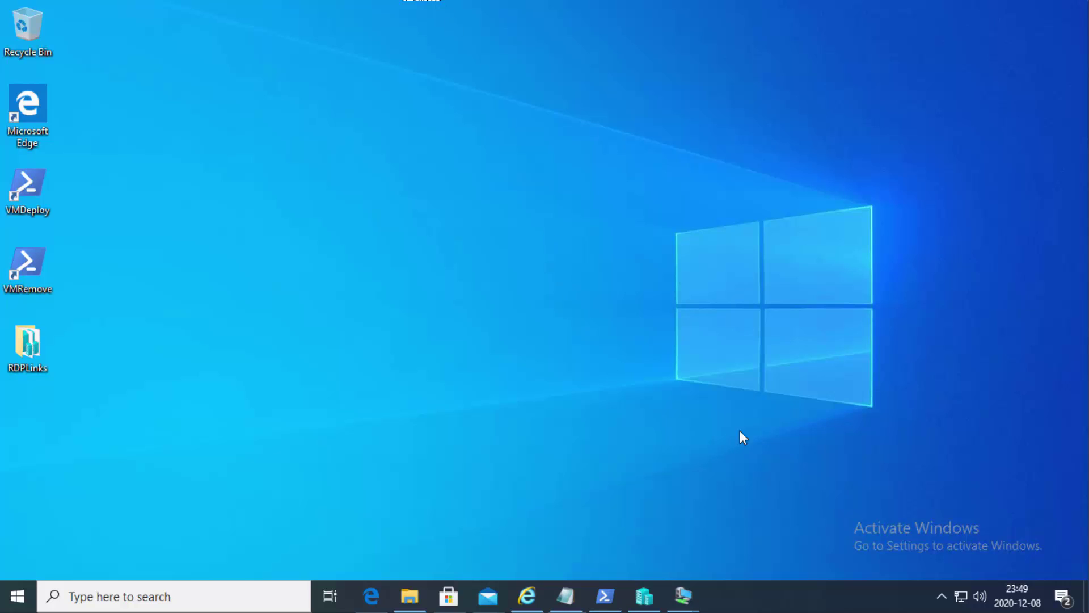
{"action": "mouse_move", "coordinate": [687, 600]}
{"action": "right_click", "coordinate": [17, 595]}
{"action": "left_click", "coordinate": [82, 522]}
{"action": "type", "text": "mspaint"}
{"action": "key", "text": "Return"}
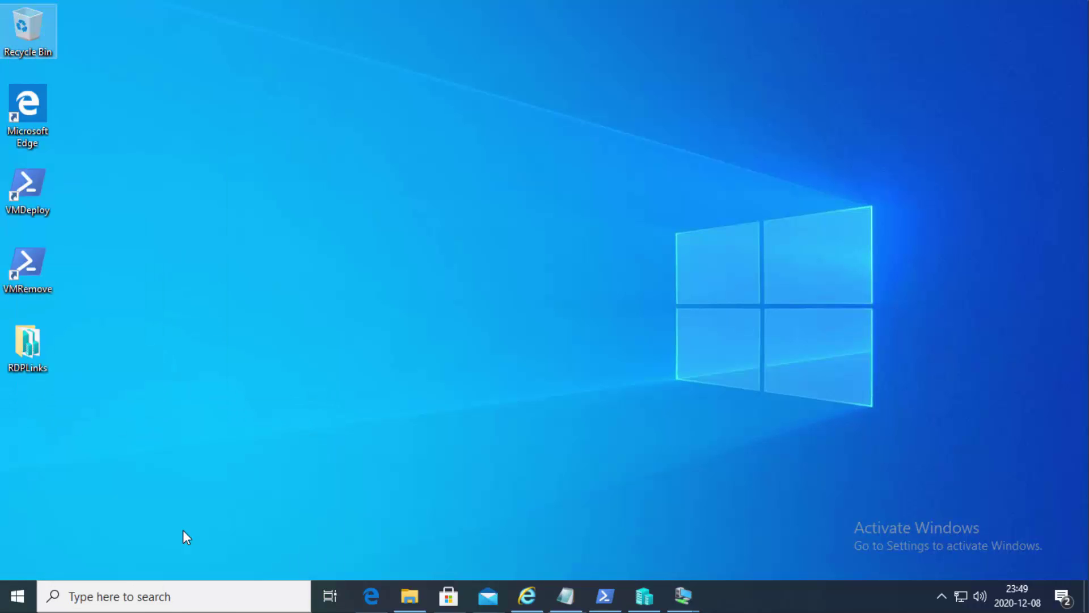
{"action": "left_click", "coordinate": [917, 70]}
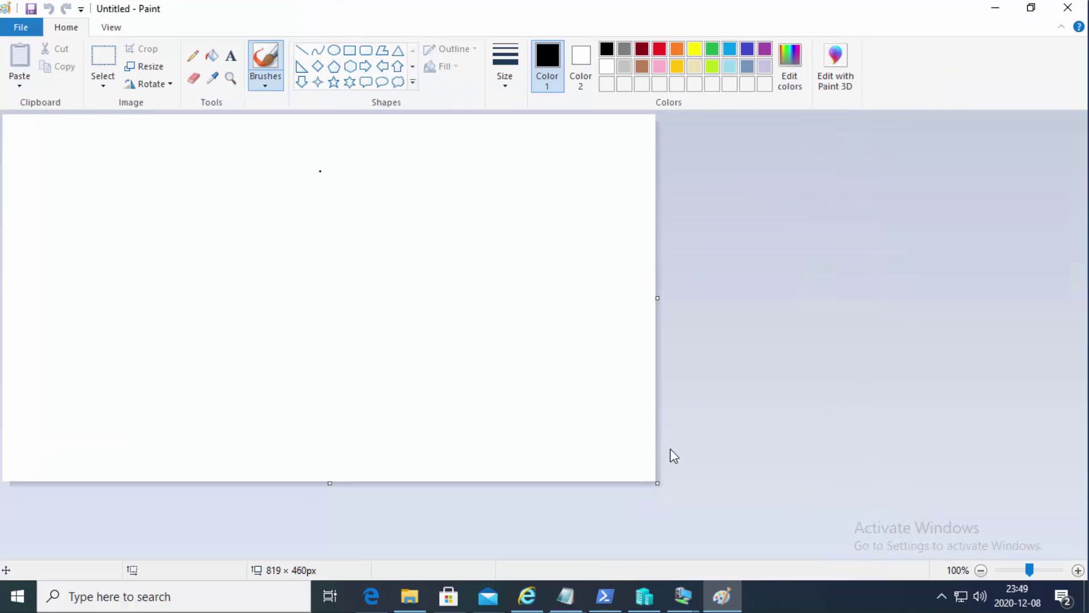
Step: Enlarge the canvas to about 1281 × 489 px and draw a small and a larger black rounded rectangle joined by a line
{"action": "left_click_drag", "start_coordinate": [658, 483], "coordinate": [1025, 505]}
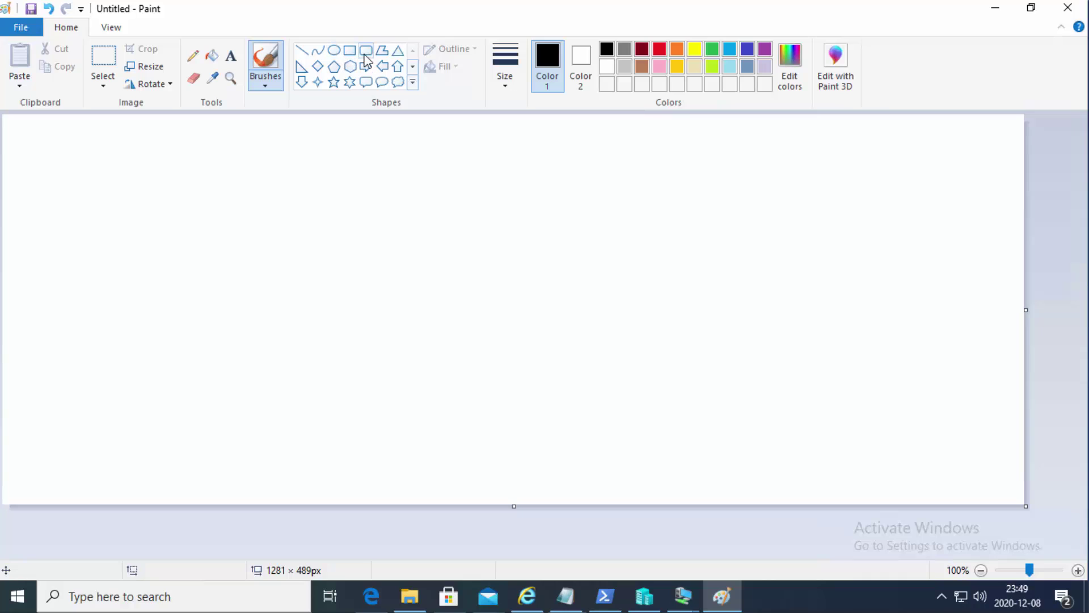
{"action": "left_click", "coordinate": [368, 58]}
{"action": "left_click_drag", "start_coordinate": [171, 199], "coordinate": [260, 266]}
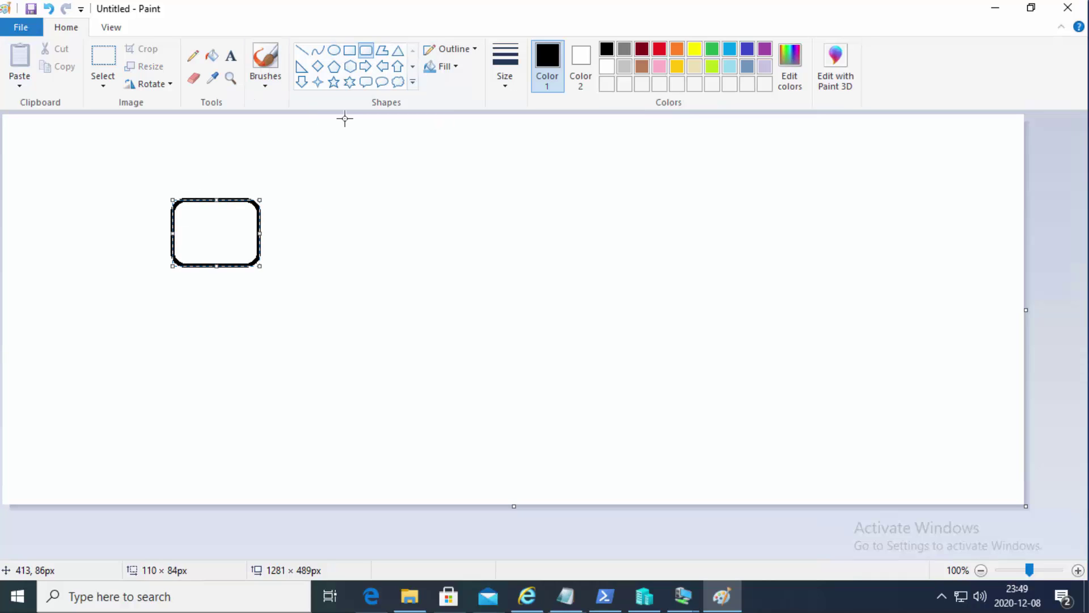
{"action": "left_click", "coordinate": [366, 57]}
{"action": "left_click_drag", "start_coordinate": [46, 143], "coordinate": [171, 216]}
{"action": "left_click", "coordinate": [302, 50]}
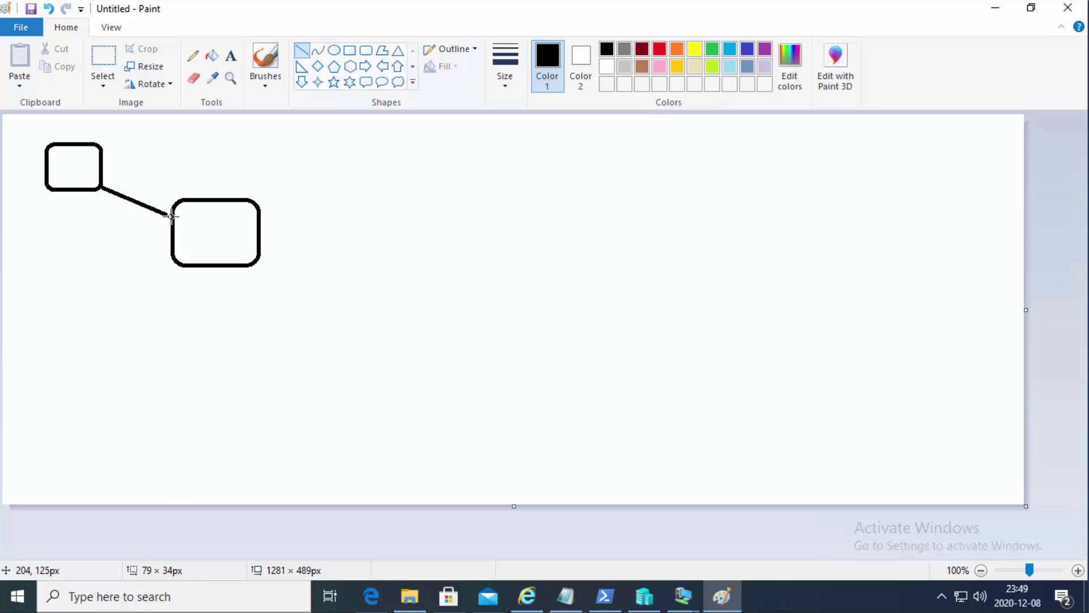
Step: Add the text label "id.local" above the larger black rounded rectangle
{"action": "left_click", "coordinate": [230, 56]}
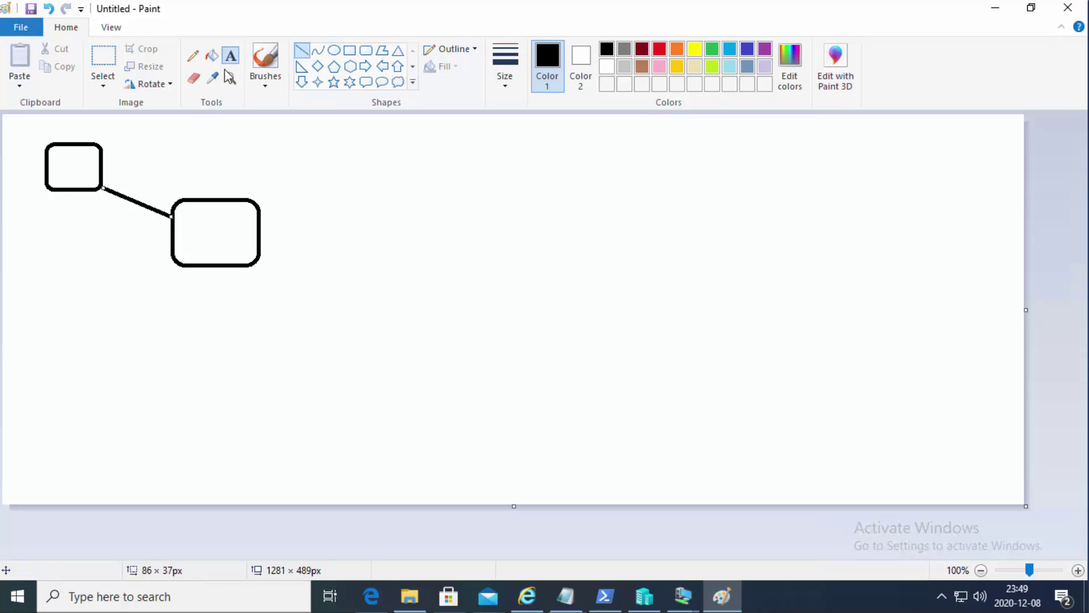
{"action": "left_click", "coordinate": [148, 151]}
{"action": "type", "text": "id.l"}
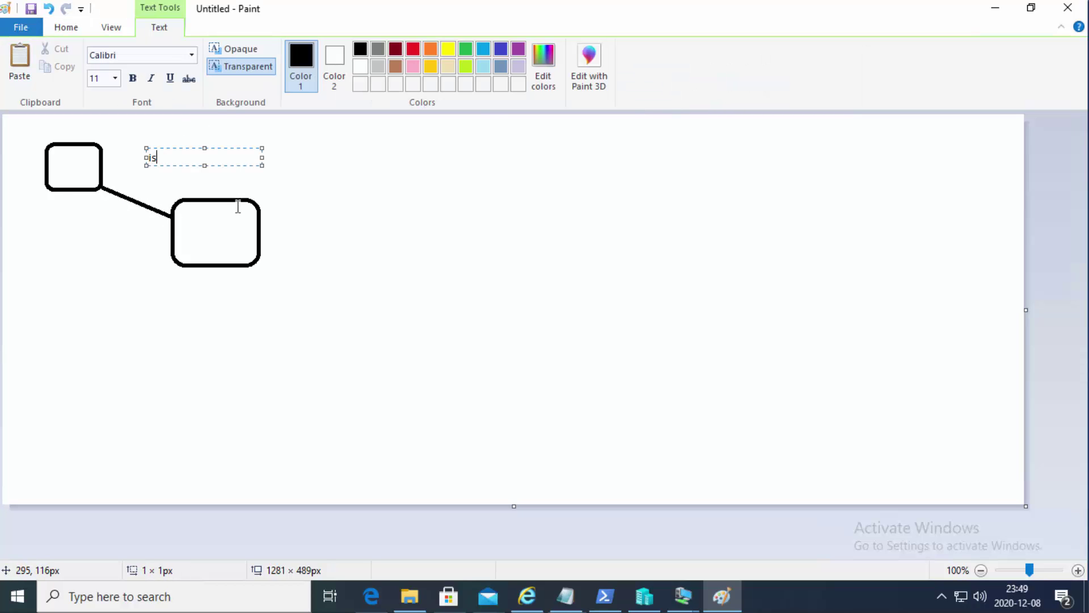
{"action": "type", "text": "ocal"}
{"action": "left_click", "coordinate": [404, 226]}
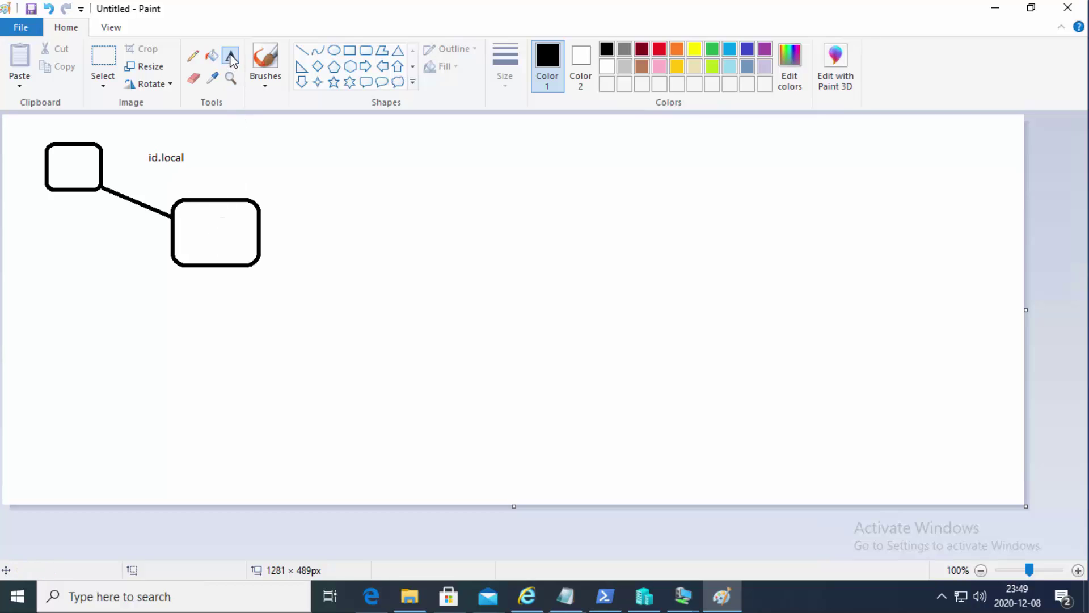
Step: Label the larger black rectangle "PAW" and the smaller one "DC"
{"action": "left_click", "coordinate": [184, 227]}
{"action": "type", "text": "PAW"}
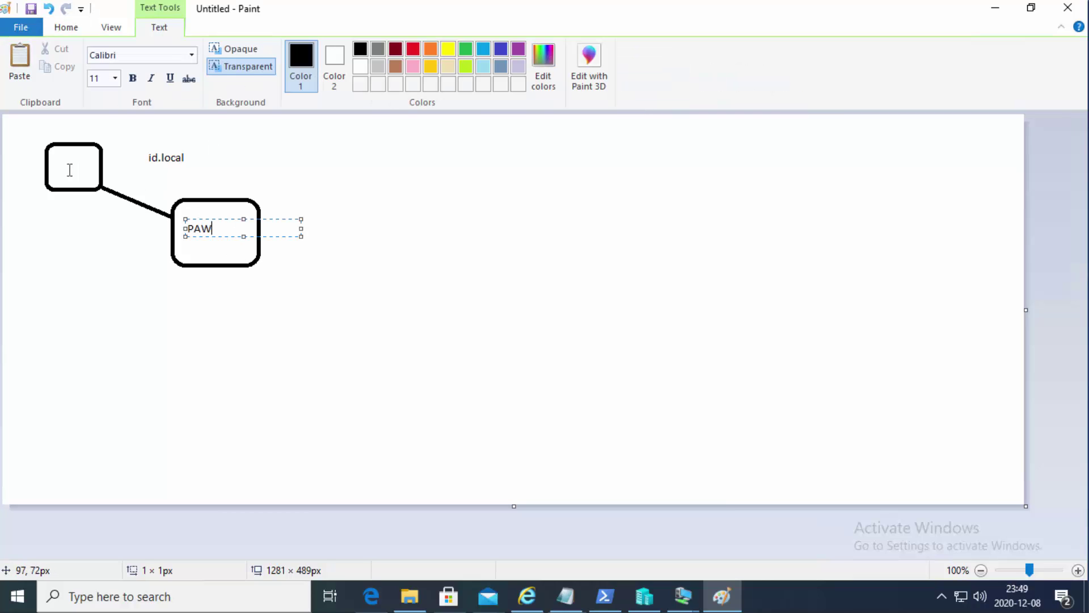
{"action": "left_click", "coordinate": [60, 165]}
{"action": "left_click", "coordinate": [58, 157]}
{"action": "type", "text": "DC"}
{"action": "left_click", "coordinate": [344, 168]}
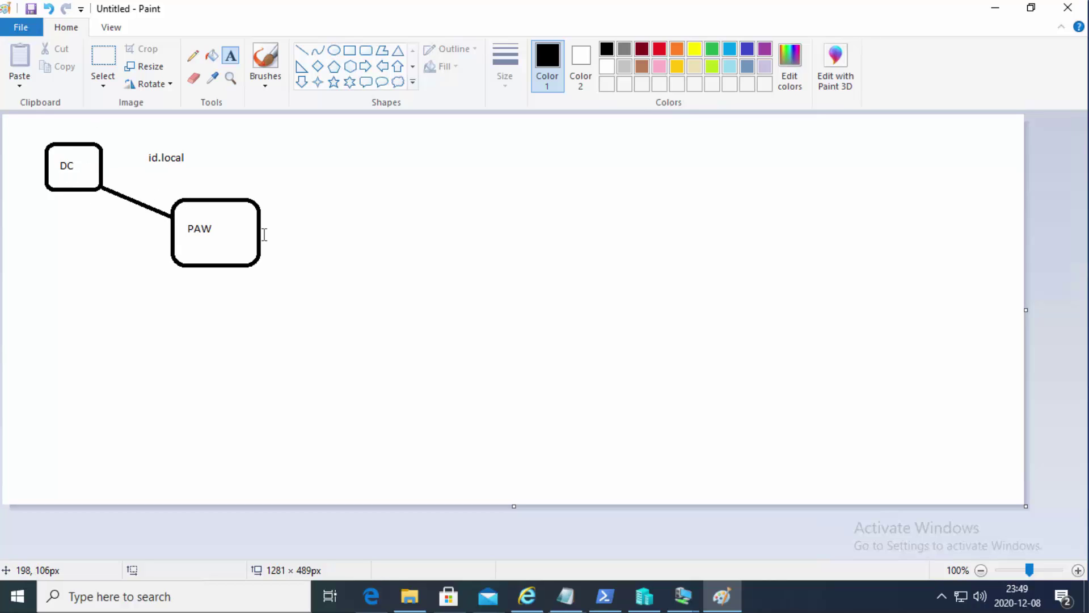
Step: Draw a green rounded rectangle about 60 × 39 px beside the PAW box and a red one about 61 × 45 px below it
{"action": "left_click", "coordinate": [366, 50]}
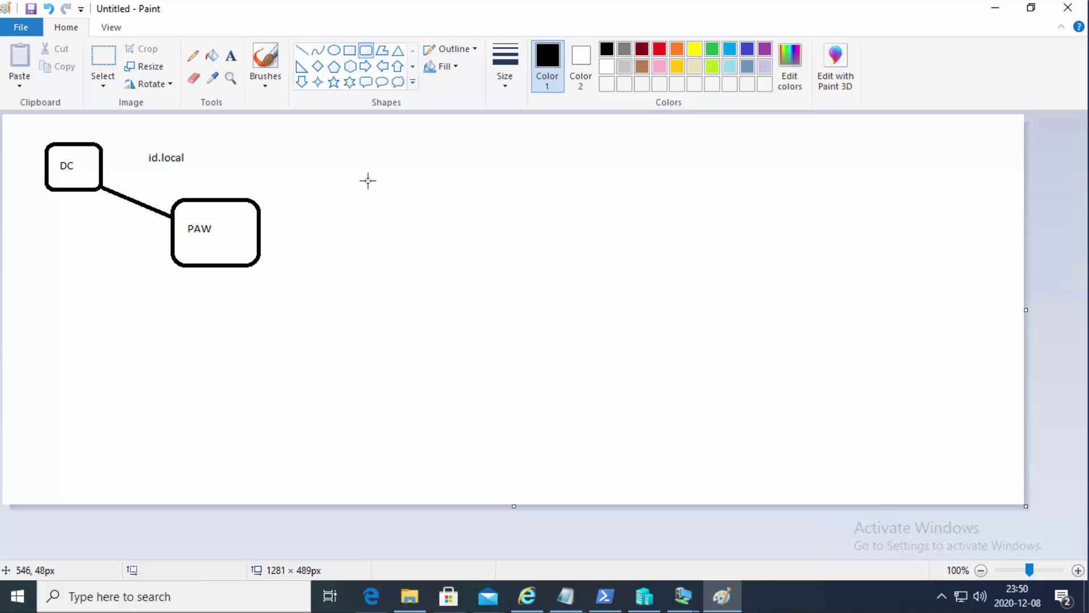
{"action": "left_click", "coordinate": [711, 49]}
{"action": "left_click_drag", "start_coordinate": [306, 189], "coordinate": [354, 220]}
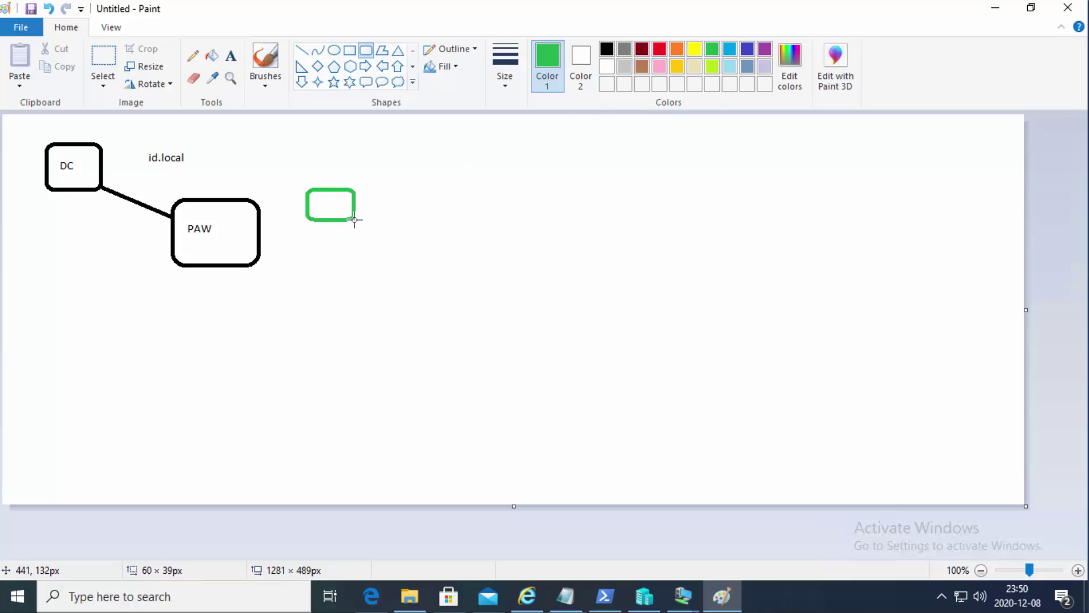
{"action": "left_click_drag", "start_coordinate": [305, 247], "coordinate": [355, 283]}
{"action": "left_click", "coordinate": [664, 50]}
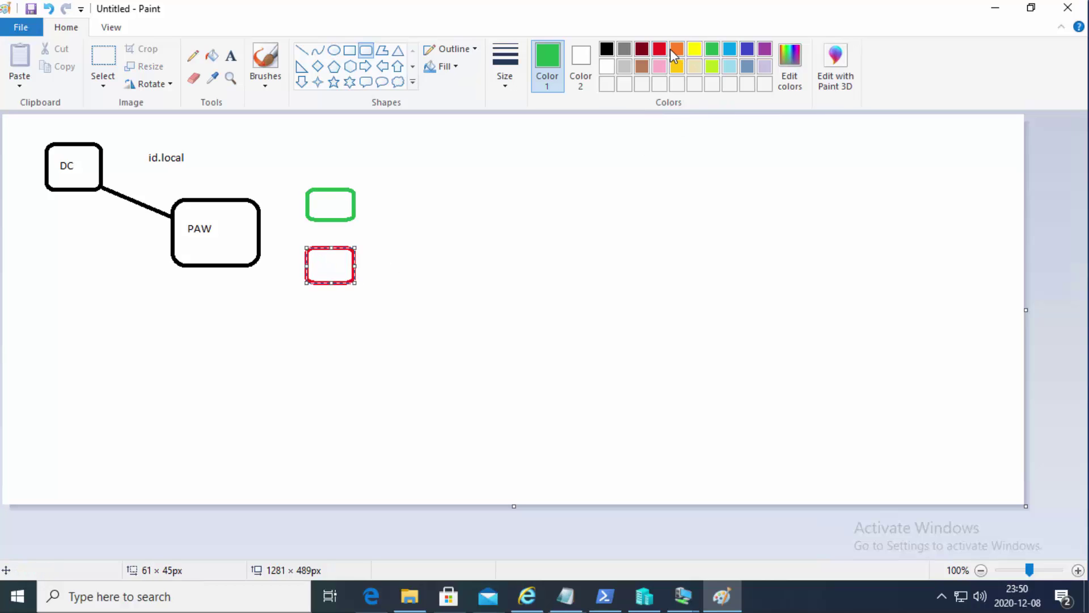
{"action": "left_click", "coordinate": [659, 51]}
{"action": "left_click", "coordinate": [470, 224]}
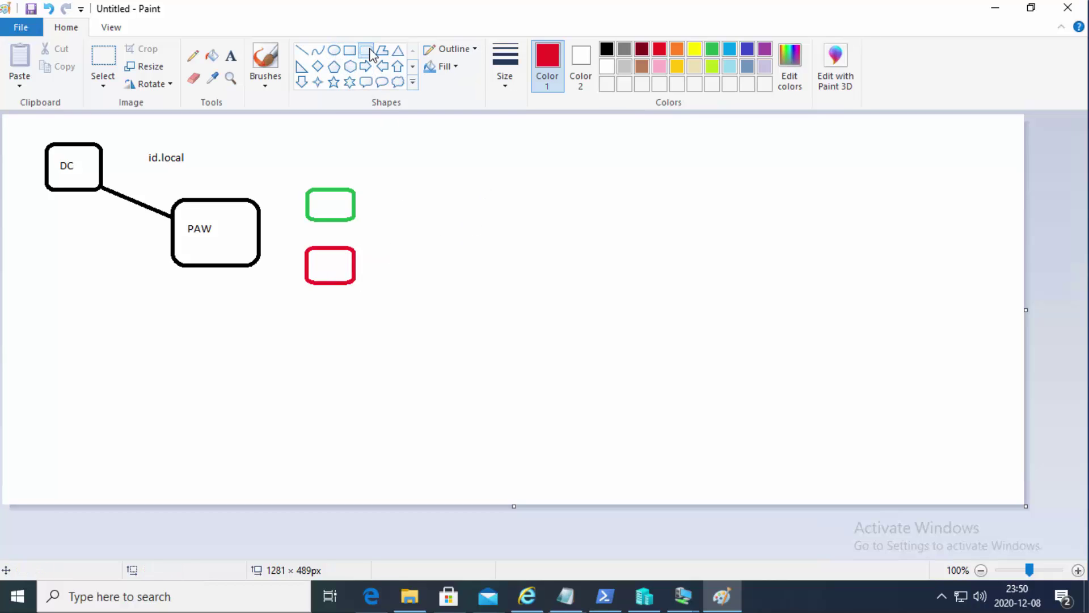
Step: Draw a red rounded rectangle about 122 × 91 px farther out on the canvas and label it "network.local" in black above it
{"action": "left_click_drag", "start_coordinate": [518, 310], "coordinate": [616, 380]}
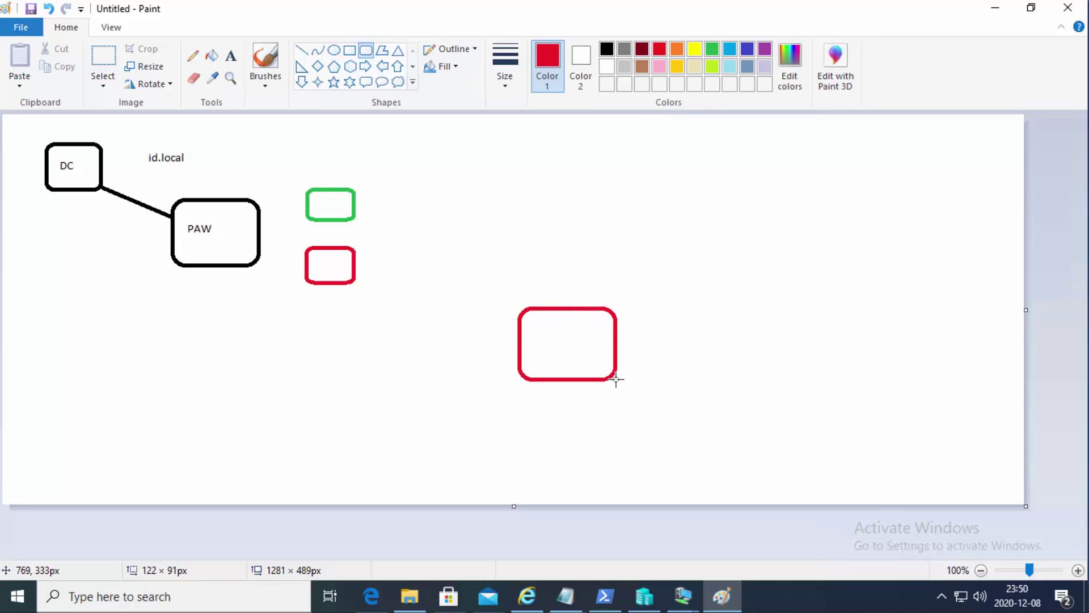
{"action": "left_click", "coordinate": [230, 55]}
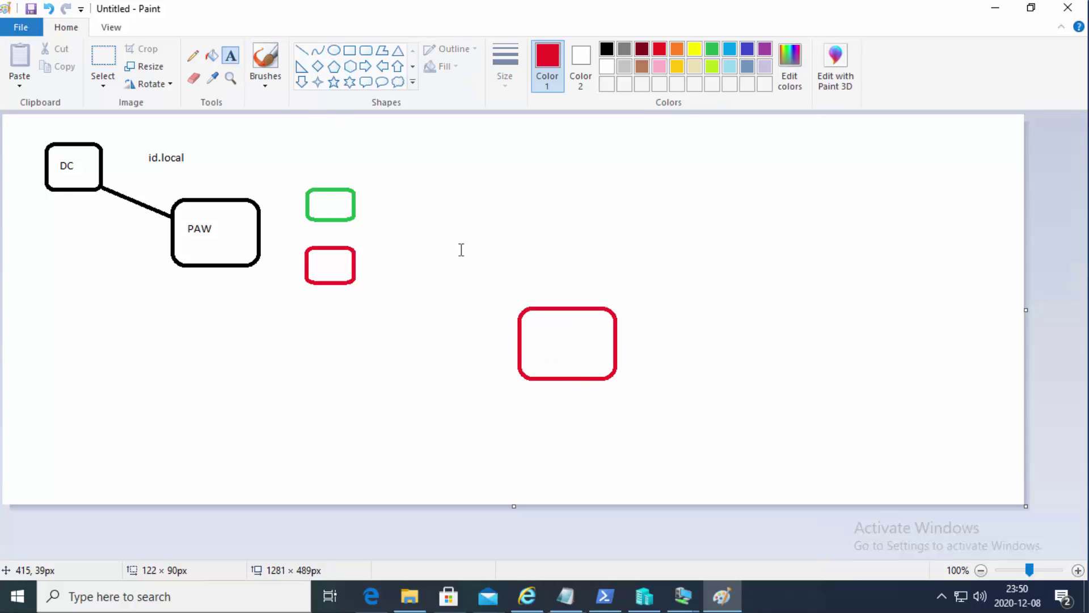
{"action": "left_click", "coordinate": [528, 288]}
{"action": "type", "text": "network.local"}
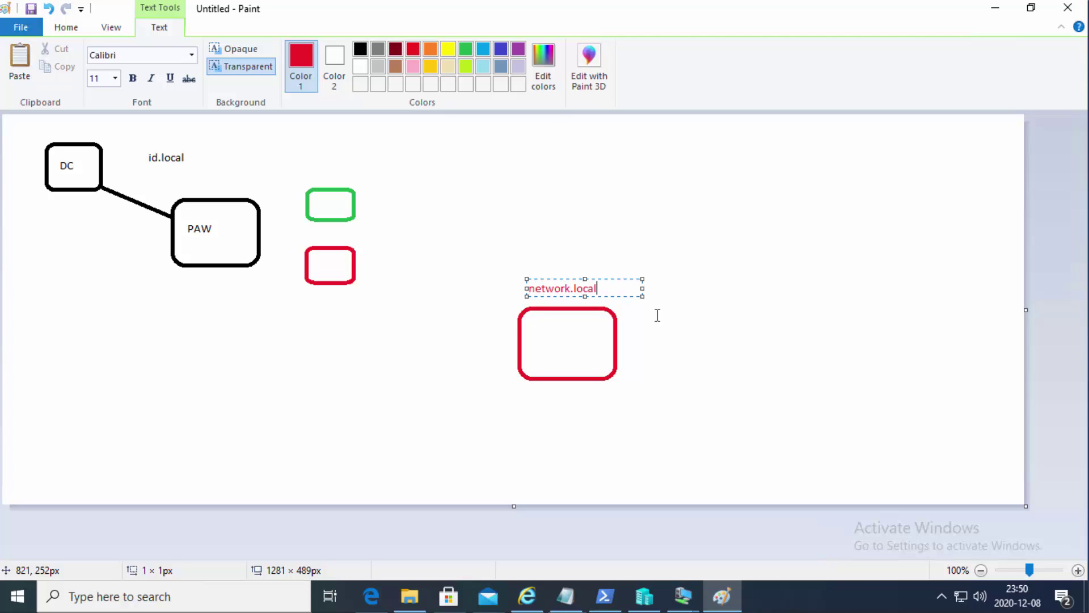
{"action": "key", "text": "ctrl+a"}
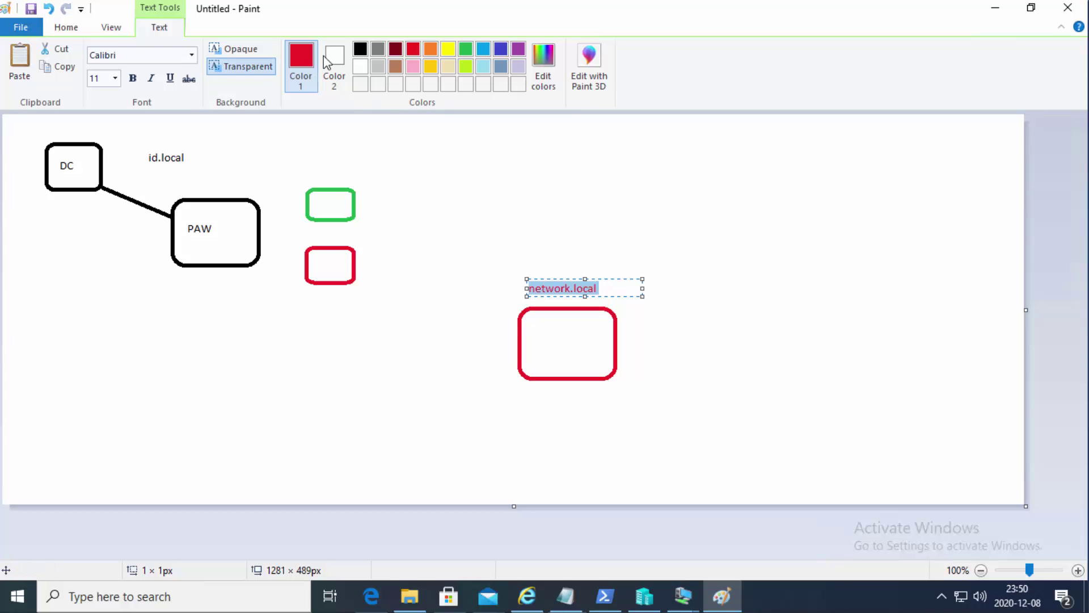
{"action": "left_click", "coordinate": [361, 49]}
{"action": "left_click", "coordinate": [617, 214]}
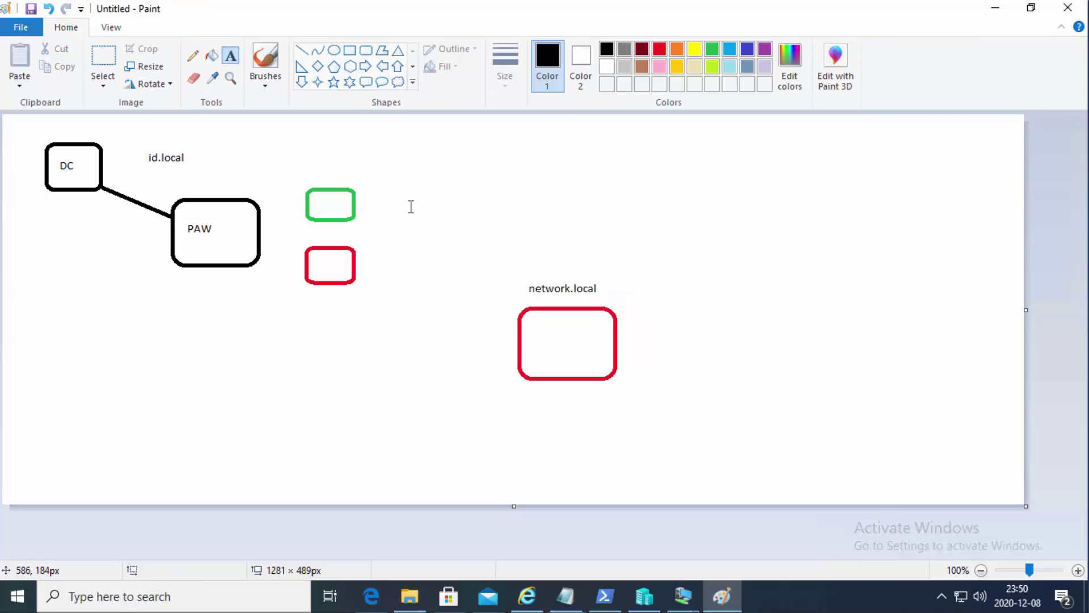
Step: Draw a black line about 182 × 53 px from the small red rectangle to the network.local box
{"action": "left_click", "coordinate": [302, 50]}
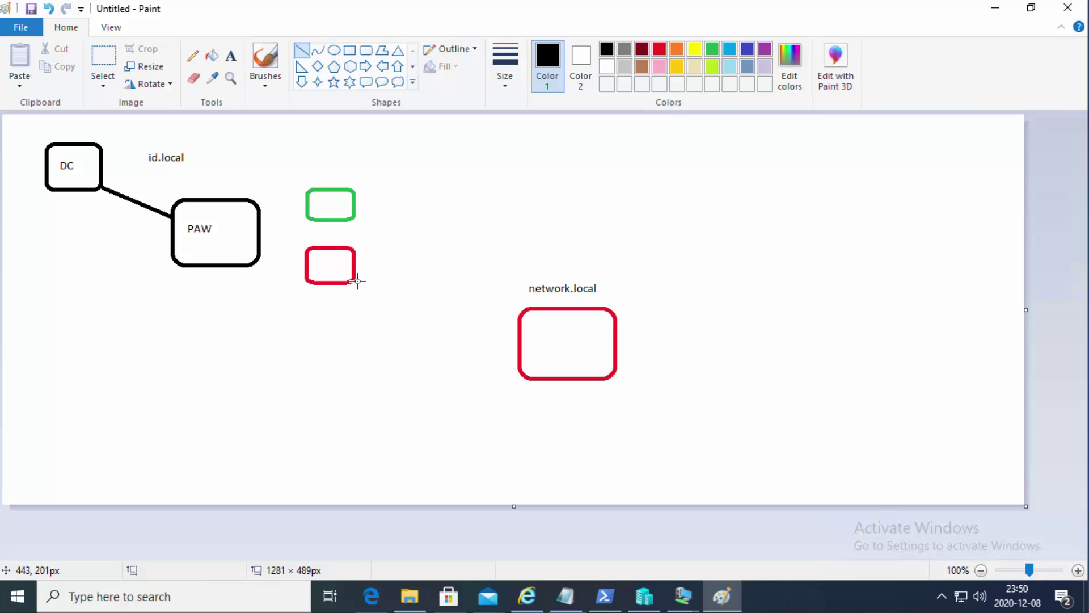
{"action": "left_click_drag", "start_coordinate": [363, 284], "coordinate": [508, 325]}
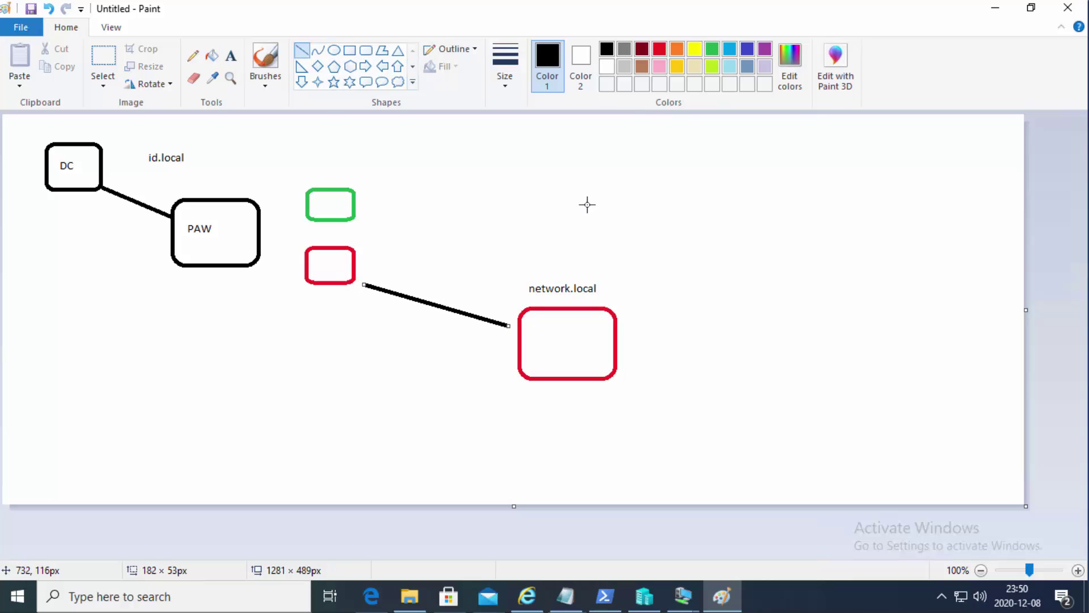
{"action": "left_click", "coordinate": [533, 177]}
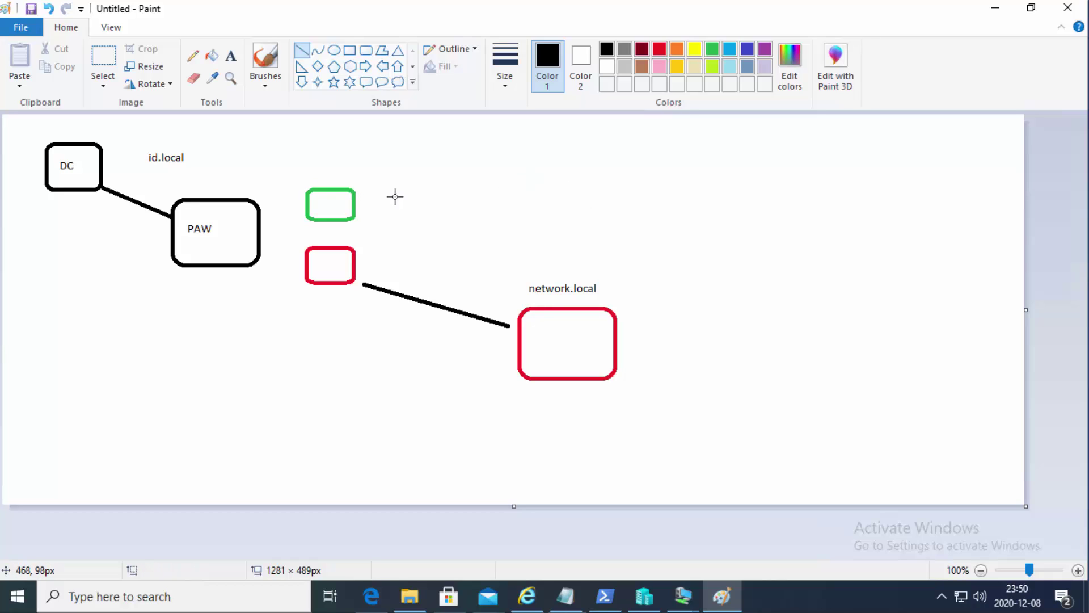
Step: Add the text label "workgroup" above the green rounded rectangle
{"action": "left_click", "coordinate": [230, 55]}
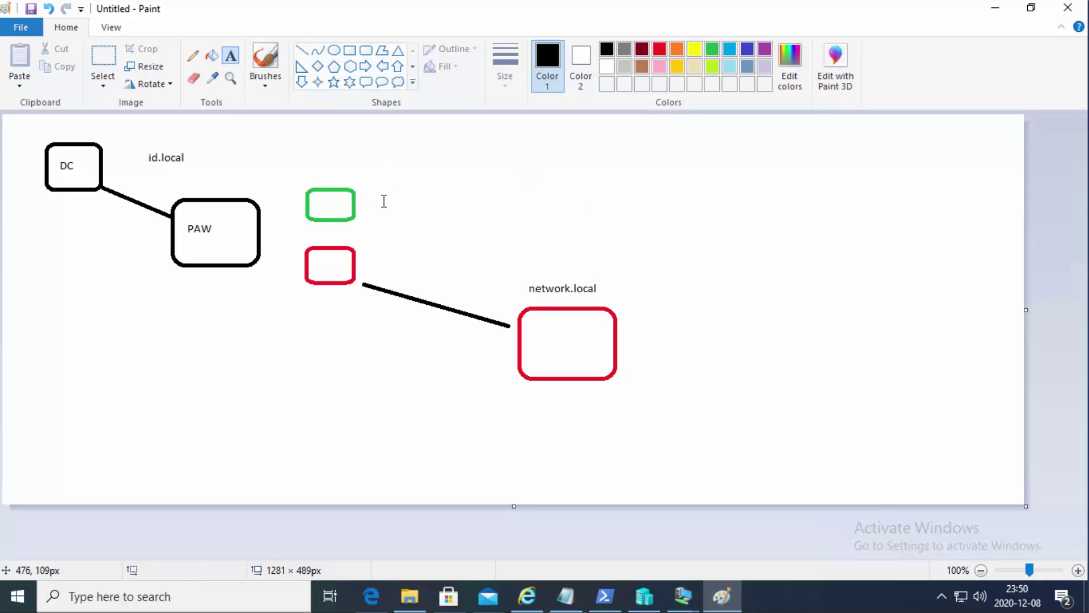
{"action": "left_click", "coordinate": [338, 159]}
{"action": "type", "text": "workgroup"}
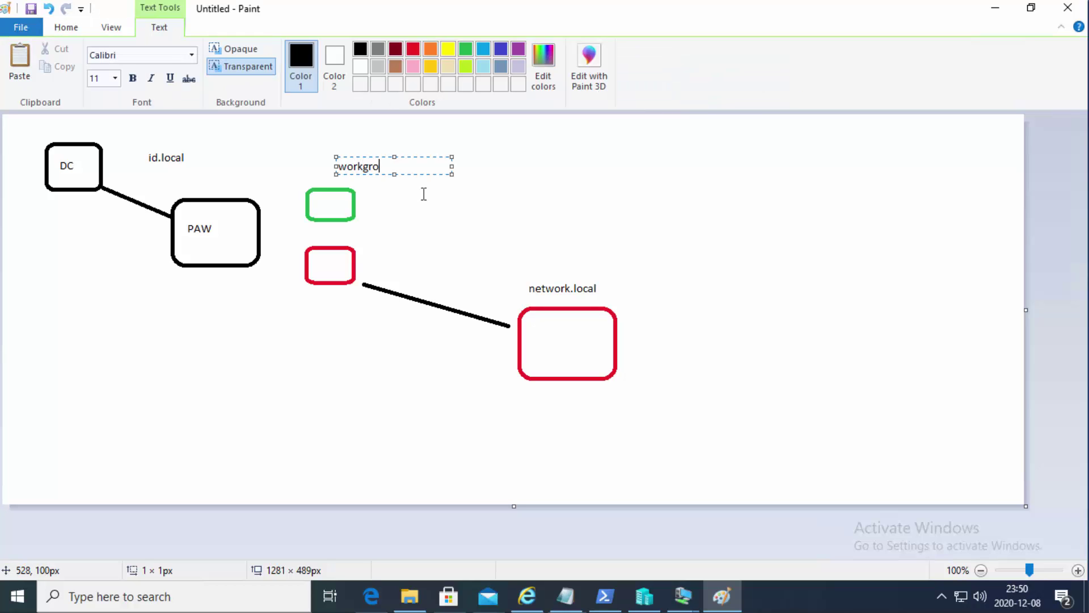
{"action": "left_click", "coordinate": [738, 241]}
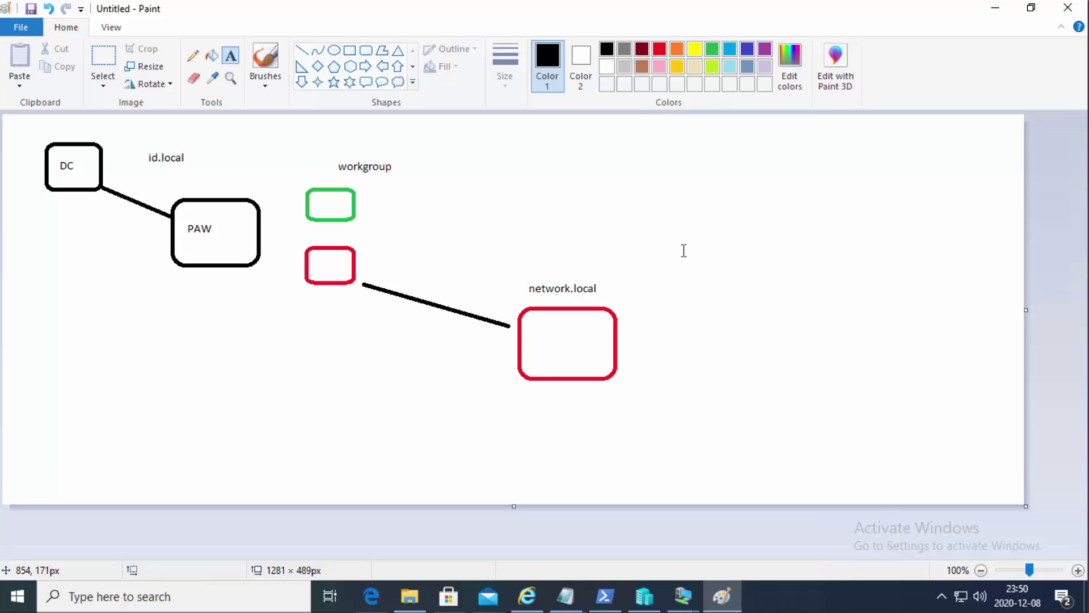
Step: Switch to Hyper-V Manager and view the summaries of the PAW02 and PAW03 virtual machines
{"action": "left_click", "coordinate": [645, 597]}
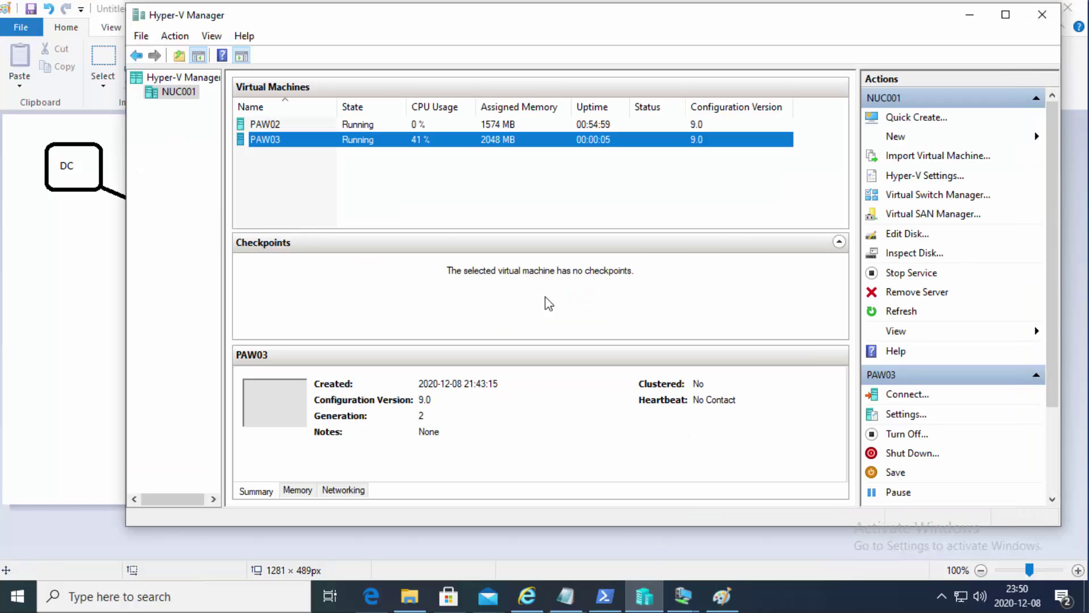
{"action": "left_click", "coordinate": [350, 130]}
{"action": "left_click", "coordinate": [351, 139]}
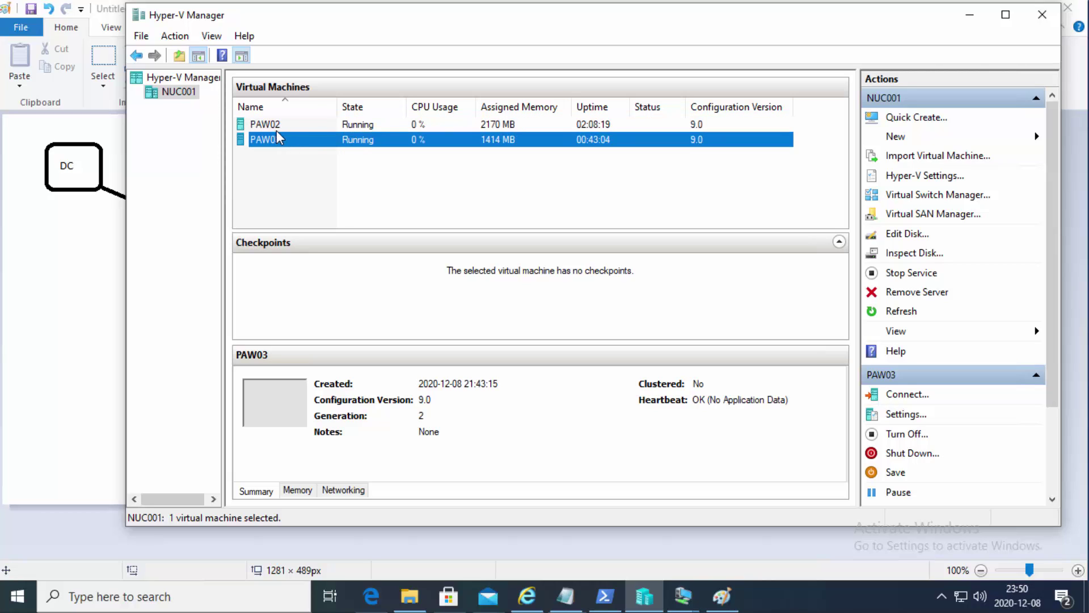
{"action": "left_click", "coordinate": [422, 126]}
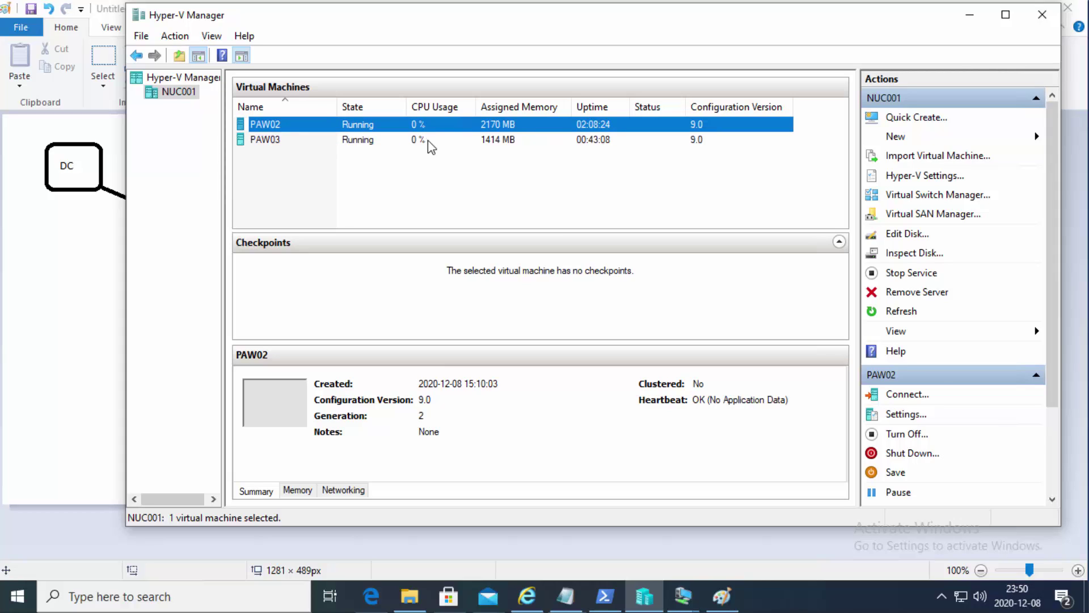
{"action": "left_click", "coordinate": [427, 141]}
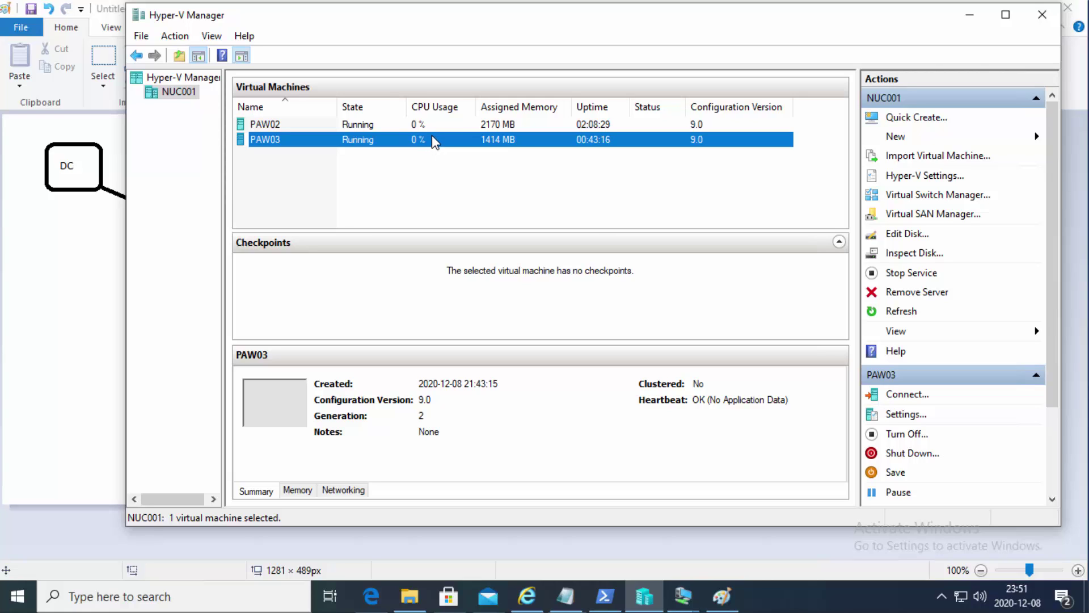
Step: Review the Security settings of the PAW02 virtual machine and close its settings without changes
{"action": "left_click", "coordinate": [386, 127]}
{"action": "right_click", "coordinate": [387, 131]}
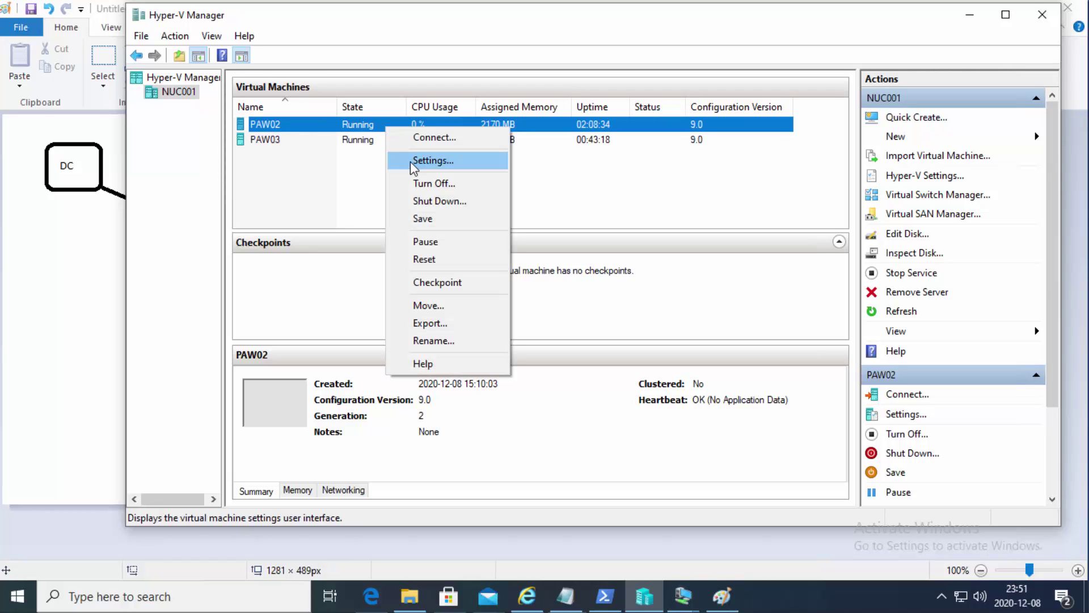
{"action": "left_click", "coordinate": [412, 160]}
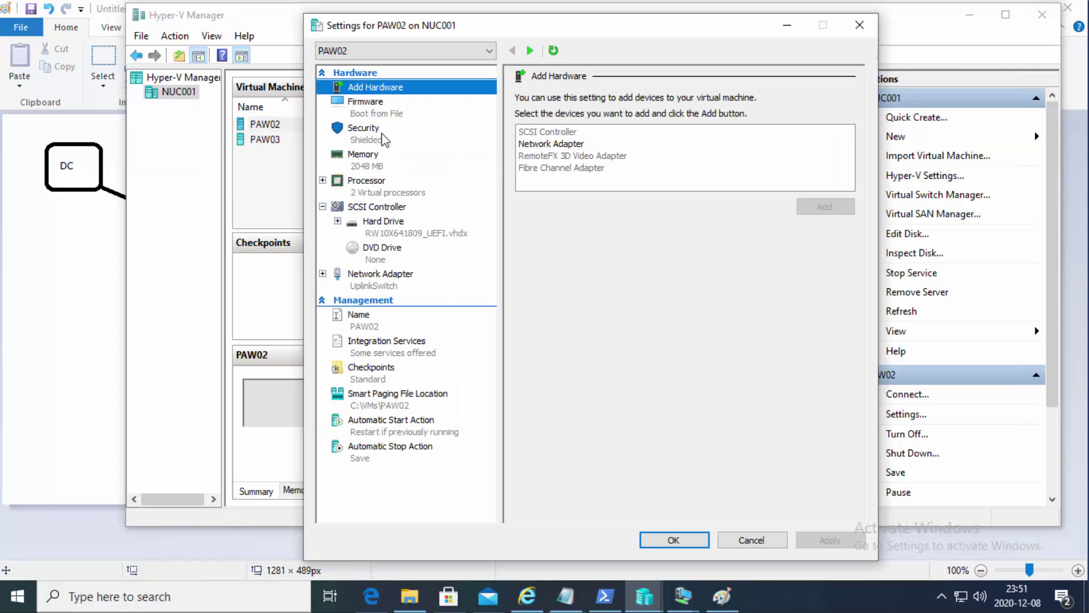
{"action": "left_click", "coordinate": [380, 134]}
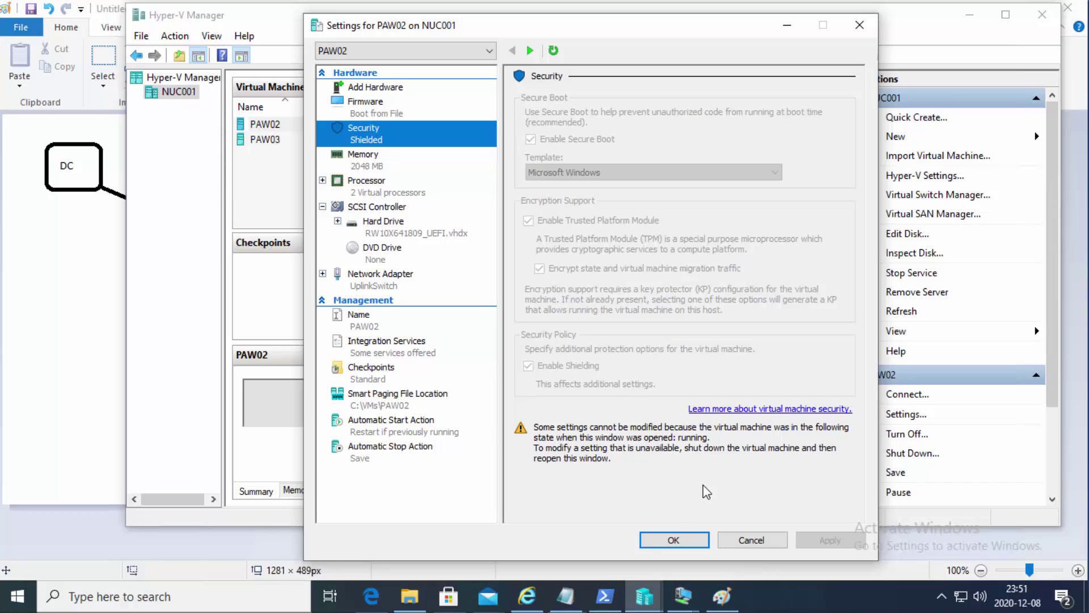
{"action": "left_click", "coordinate": [752, 541]}
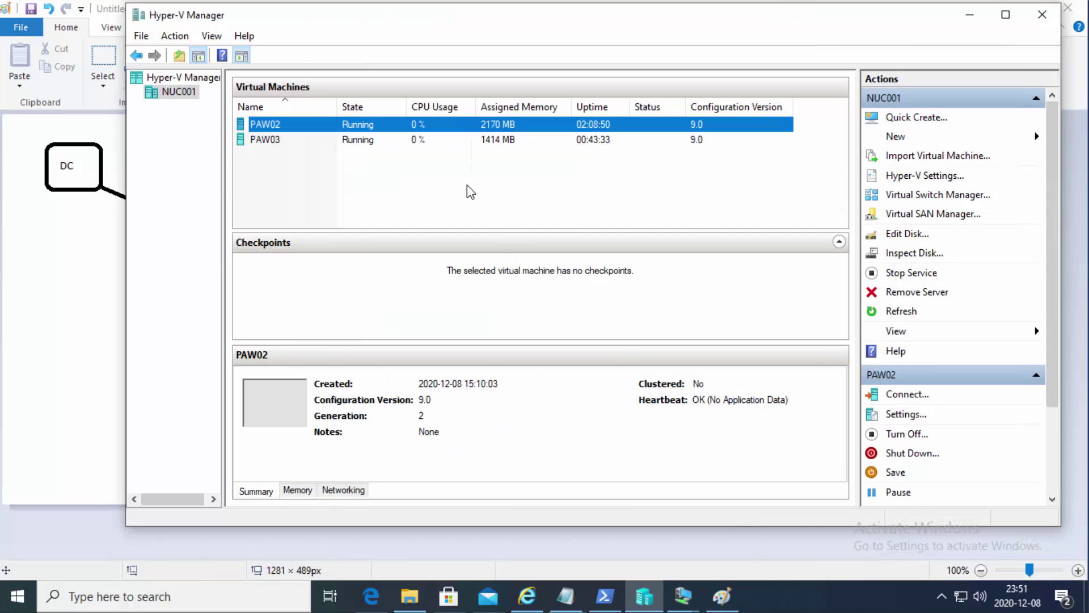
Step: Connect to the PAW02 virtual machine, check its enhanced session option, and close the connection
{"action": "right_click", "coordinate": [363, 125]}
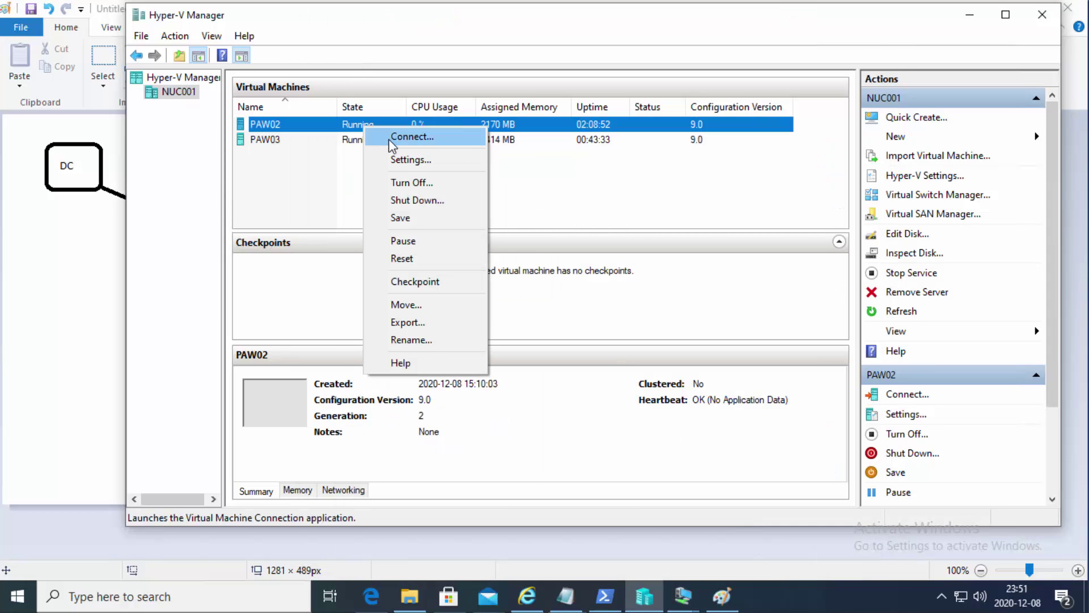
{"action": "left_click", "coordinate": [389, 138]}
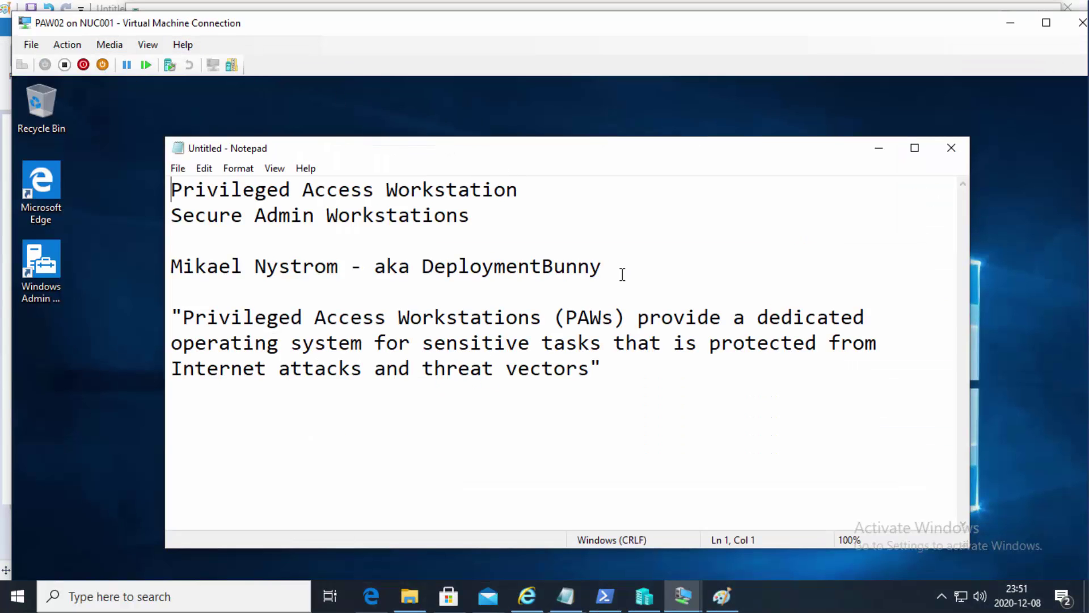
{"action": "left_click", "coordinate": [147, 44]}
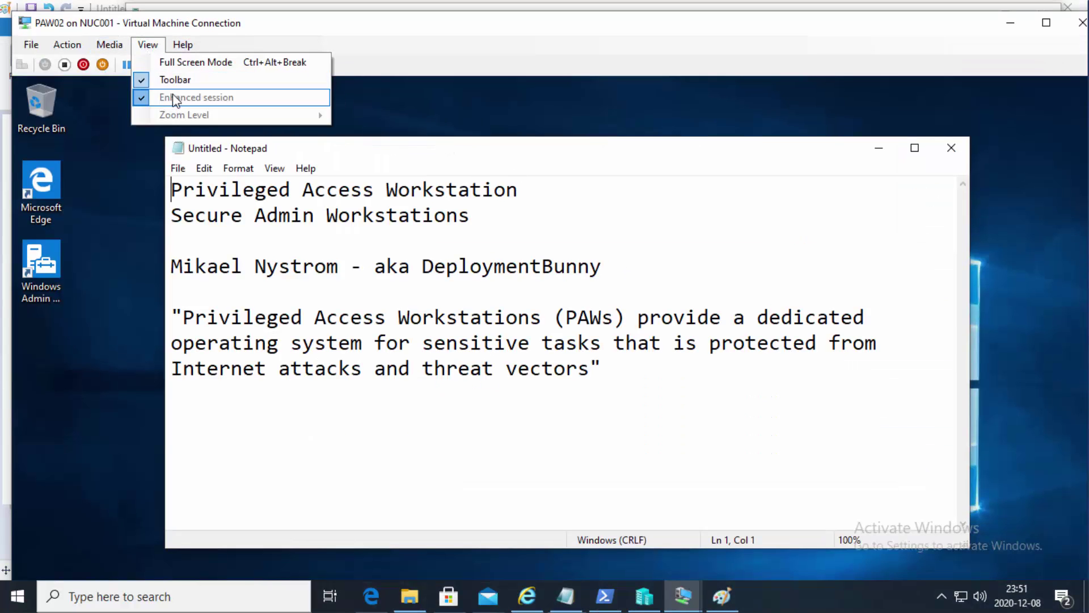
{"action": "left_click", "coordinate": [1083, 23]}
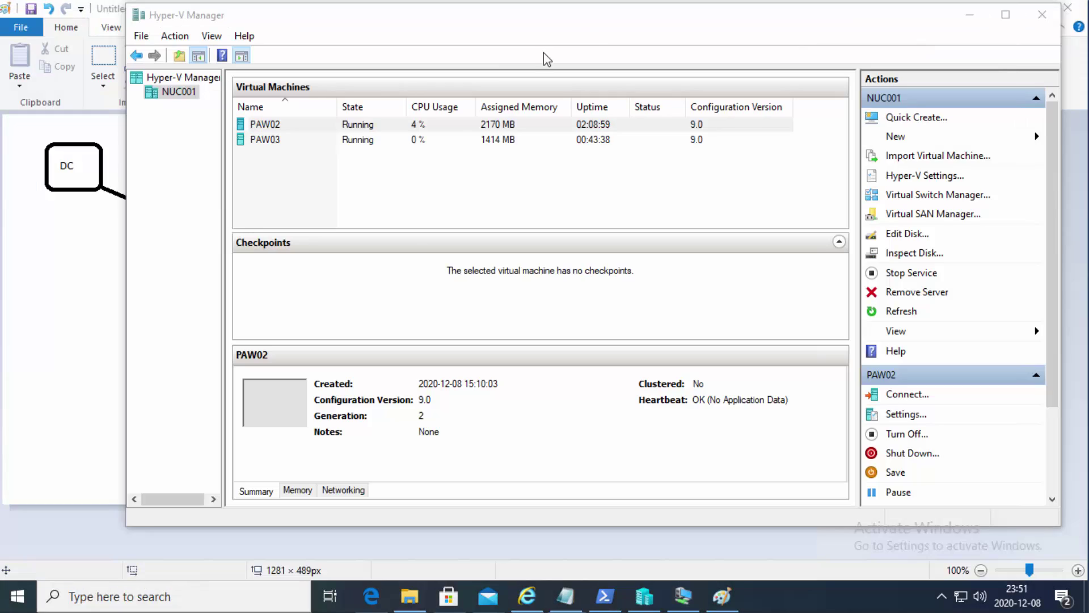
Step: Reconnect to PAW02, try it without the enhanced session by dismissing the display configuration, and connect with an enhanced session
{"action": "right_click", "coordinate": [291, 125]}
{"action": "key", "text": "Escape"}
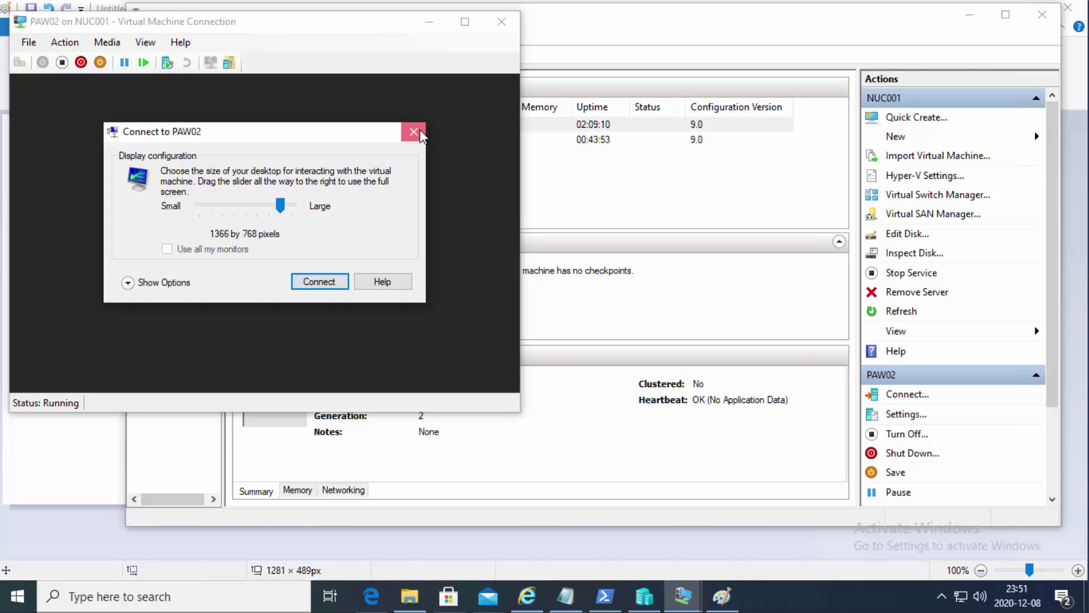
{"action": "left_click", "coordinate": [414, 131]}
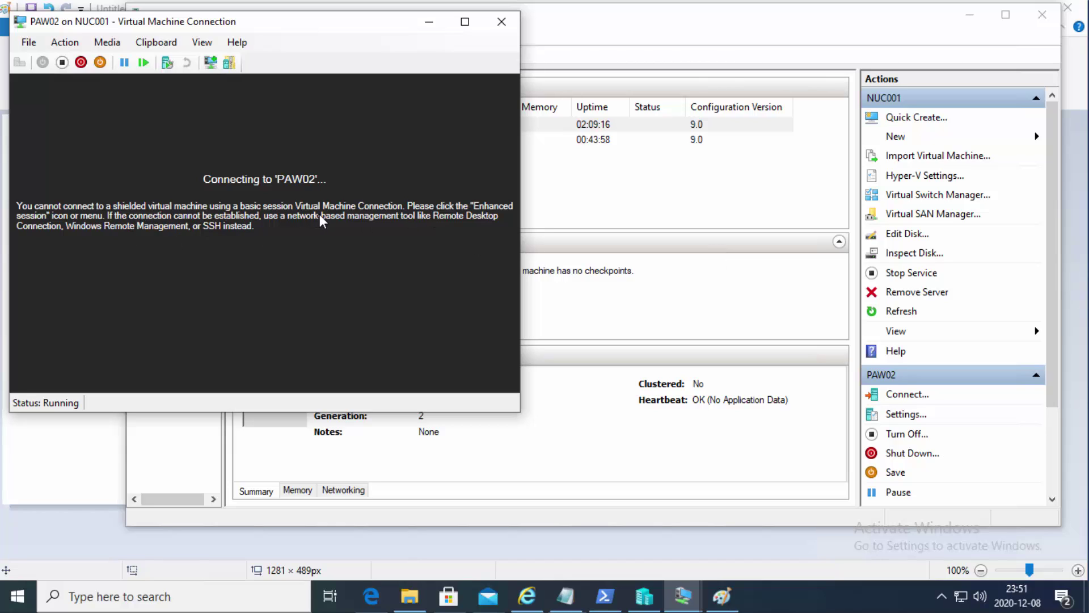
{"action": "left_click", "coordinate": [204, 43]}
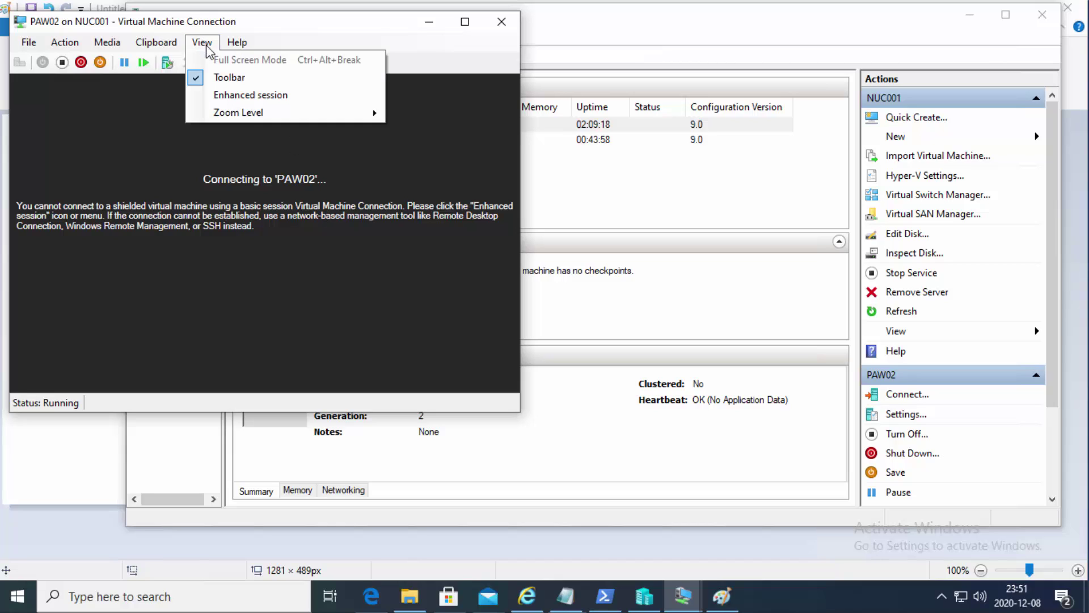
{"action": "left_click", "coordinate": [233, 97]}
{"action": "left_click", "coordinate": [320, 281]}
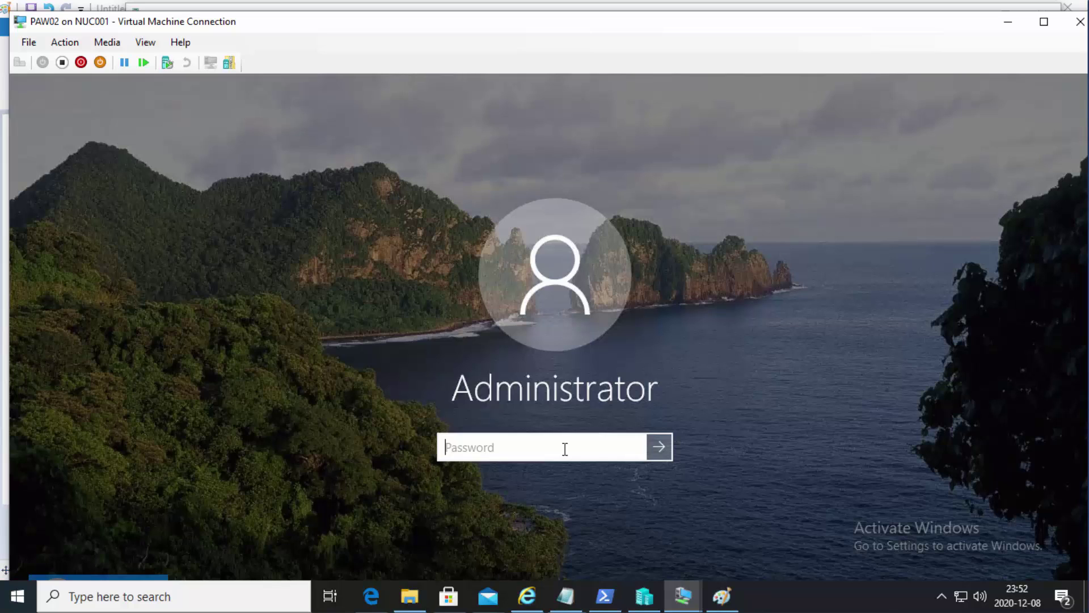
Step: Sign in to PAW02 as Administrator with the account password and minimize the connection window
{"action": "type", "text": "•"}
{"action": "key", "text": "BackSpace"}
{"action": "type", "text": "•••••••••"}
{"action": "key", "text": "Return"}
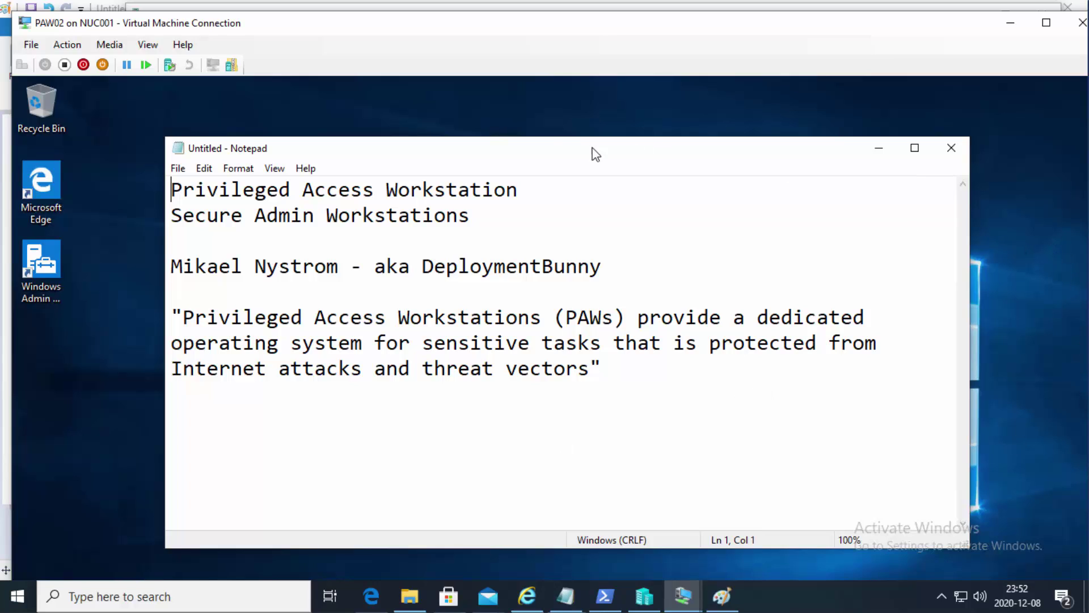
{"action": "left_click", "coordinate": [1010, 29]}
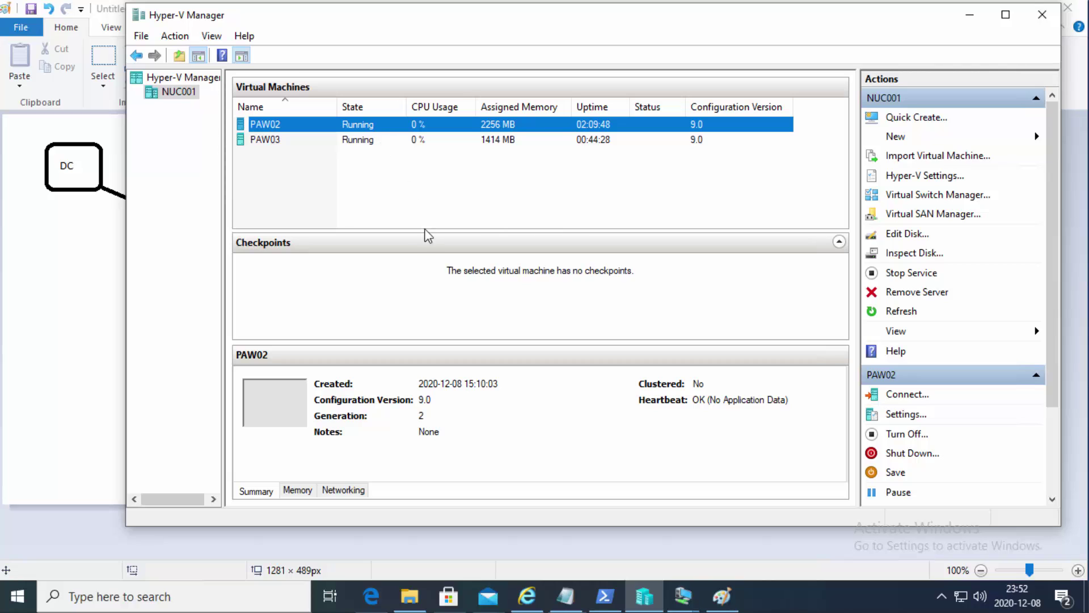
Step: Look over the actions available for PAW02, and open and close a connection to PAW03
{"action": "right_click", "coordinate": [468, 123]}
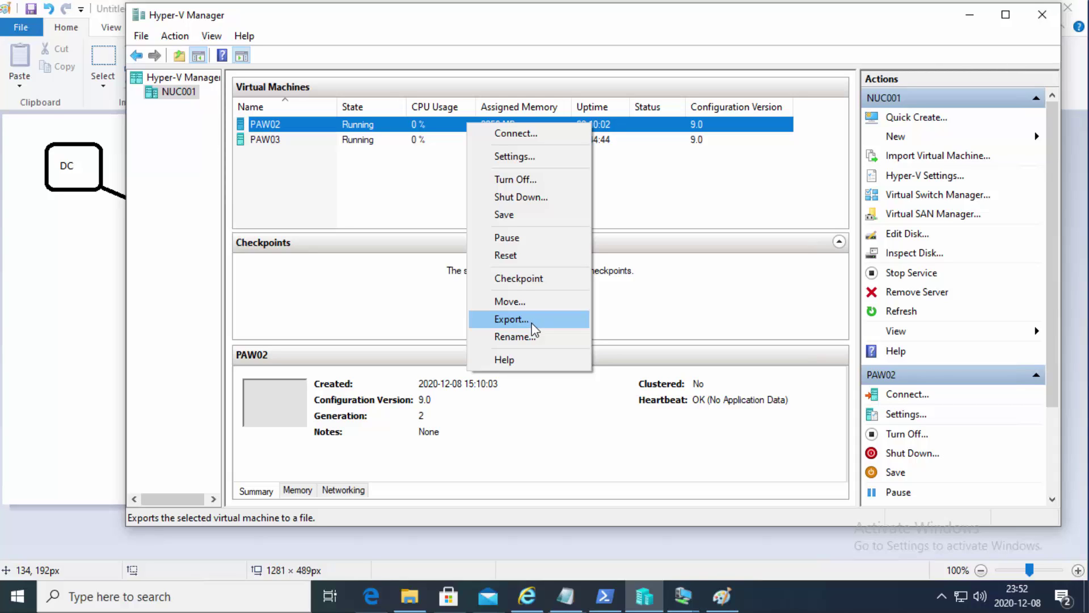
{"action": "left_click", "coordinate": [417, 139]}
{"action": "right_click", "coordinate": [417, 139]}
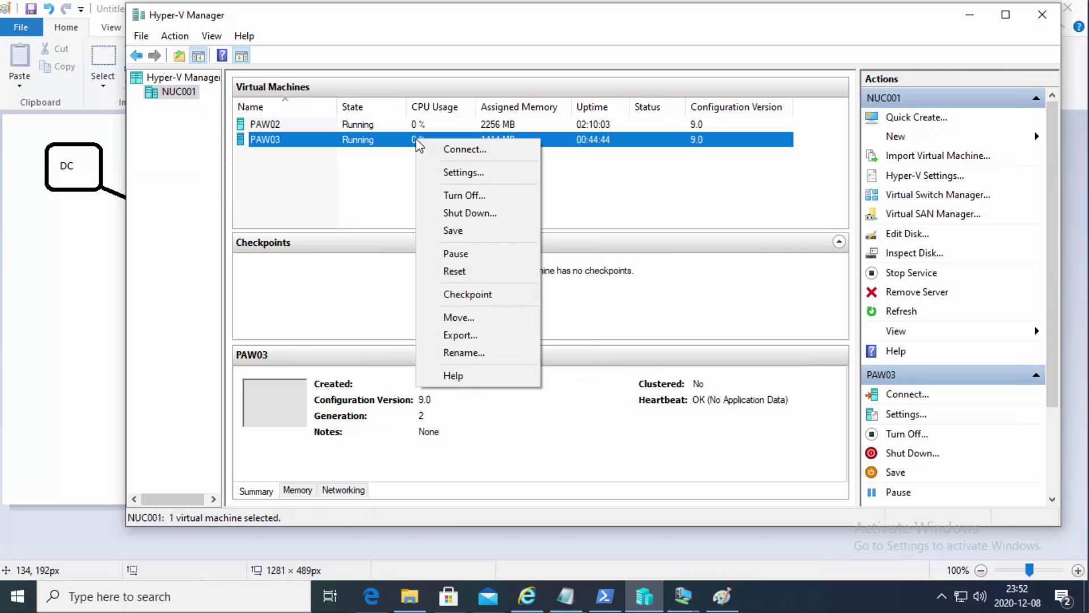
{"action": "left_click", "coordinate": [454, 149]}
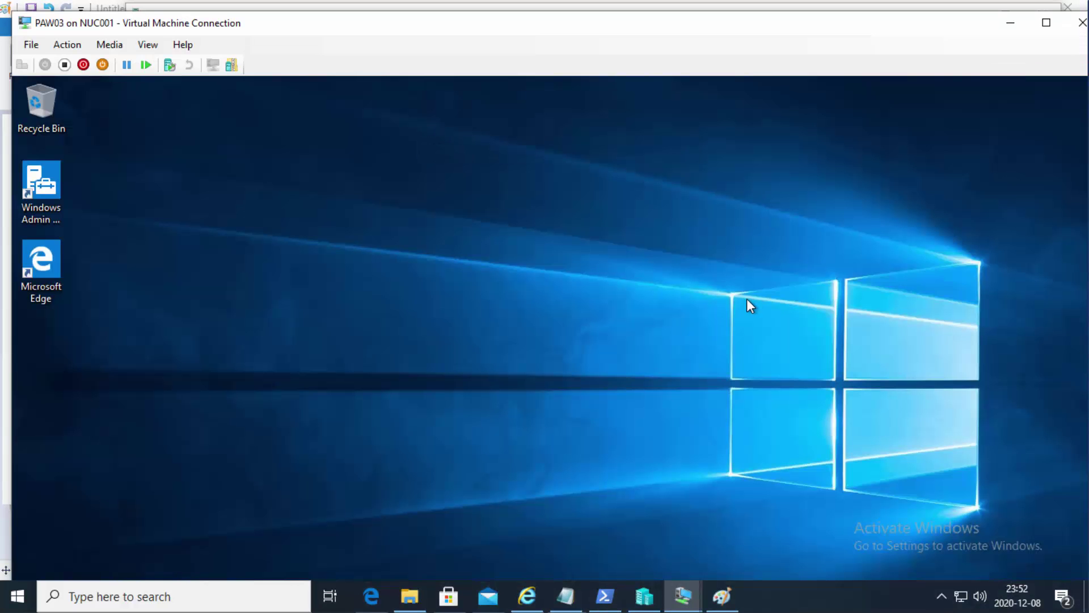
{"action": "left_click", "coordinate": [1082, 23]}
Step: Shut down the PAW03 virtual machine and open its Security settings
{"action": "right_click", "coordinate": [422, 141]}
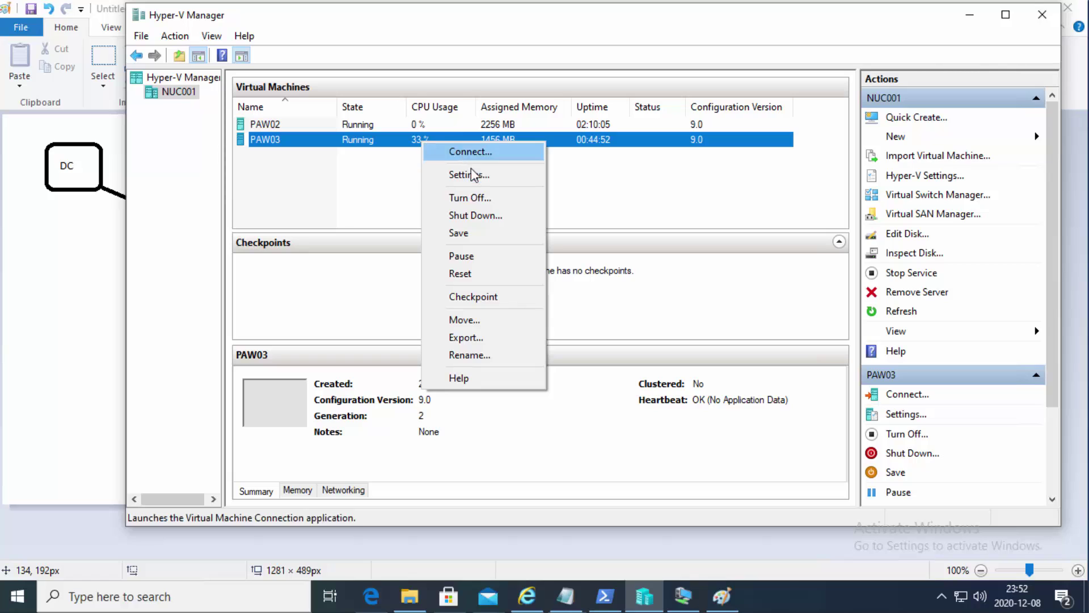
{"action": "left_click", "coordinate": [490, 216]}
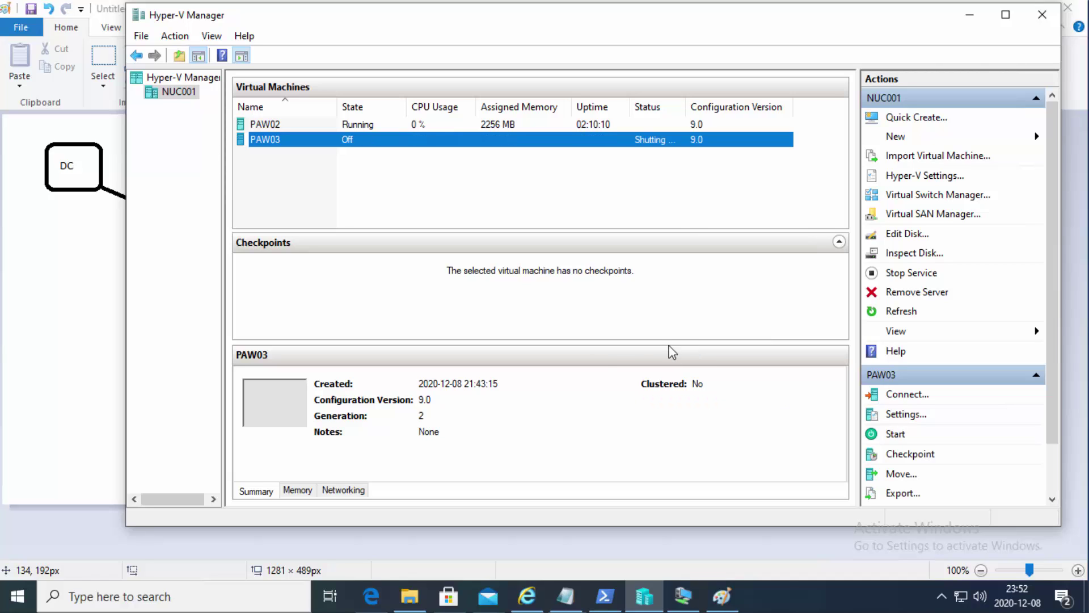
{"action": "right_click", "coordinate": [421, 143]}
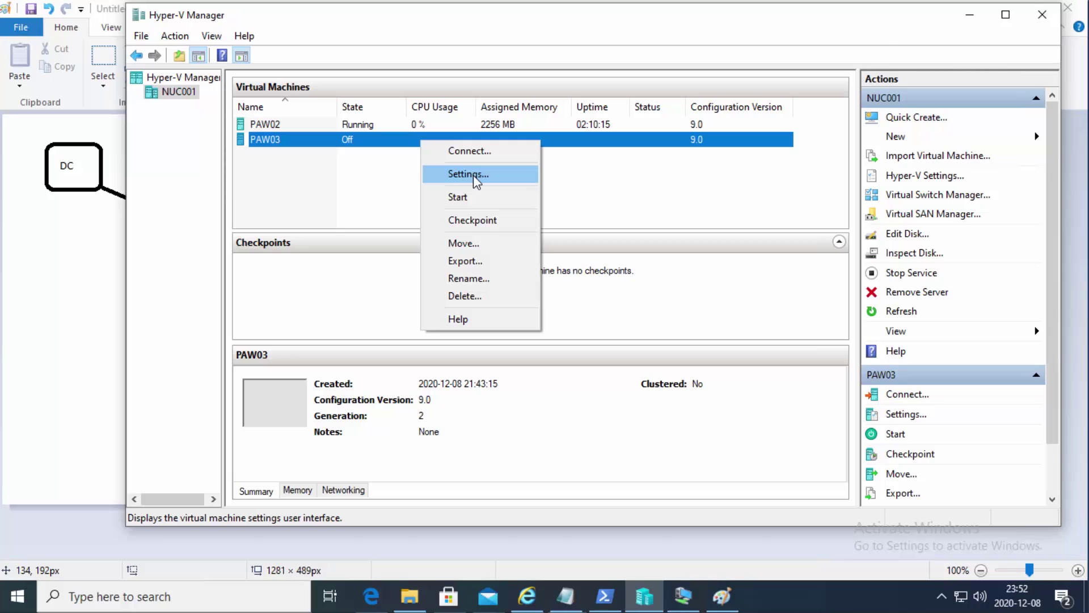
{"action": "left_click", "coordinate": [474, 175]}
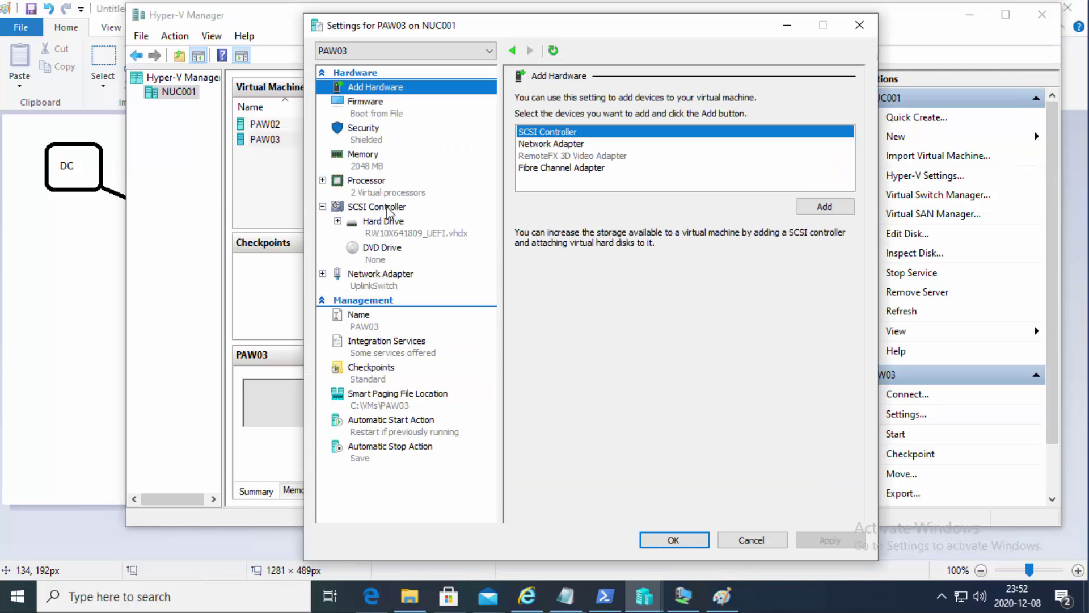
{"action": "left_click", "coordinate": [367, 132]}
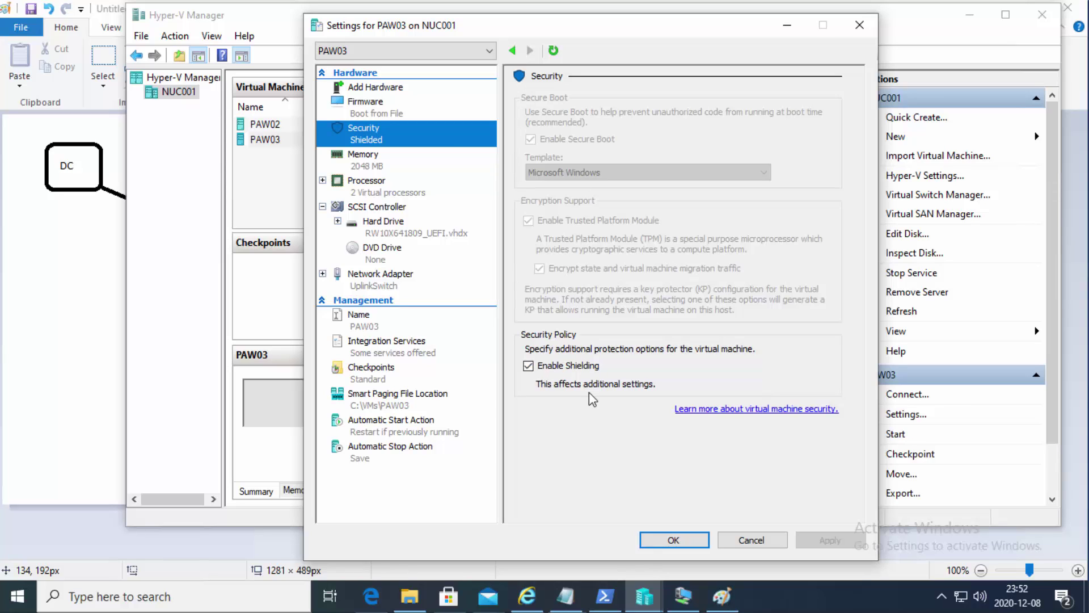
Step: Turn off shielding for PAW03 and toggle its Trusted Platform Module off and on again
{"action": "left_click", "coordinate": [549, 369]}
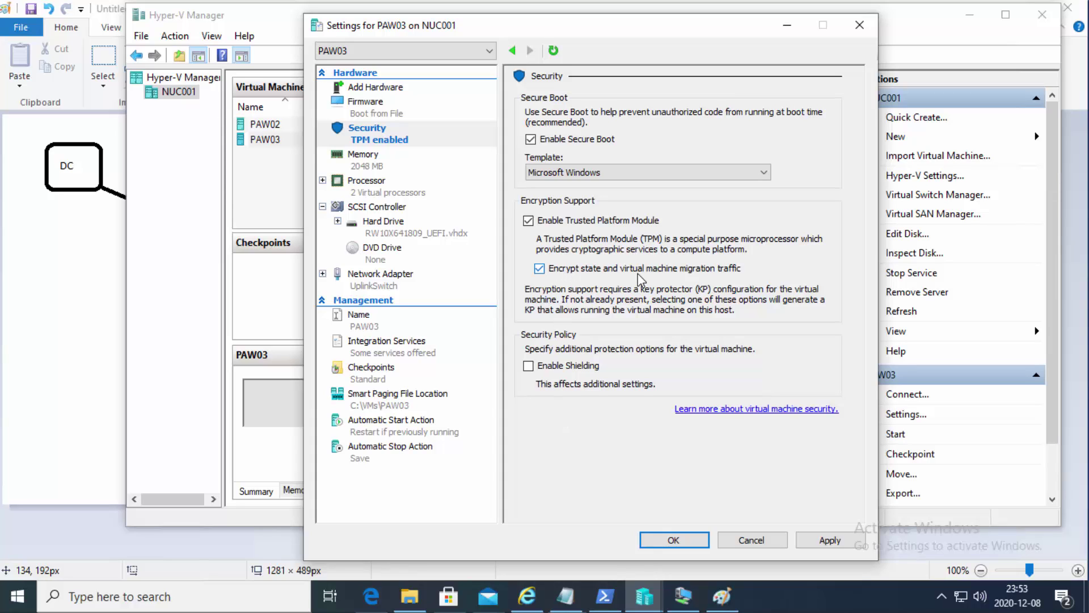
{"action": "left_click", "coordinate": [608, 218]}
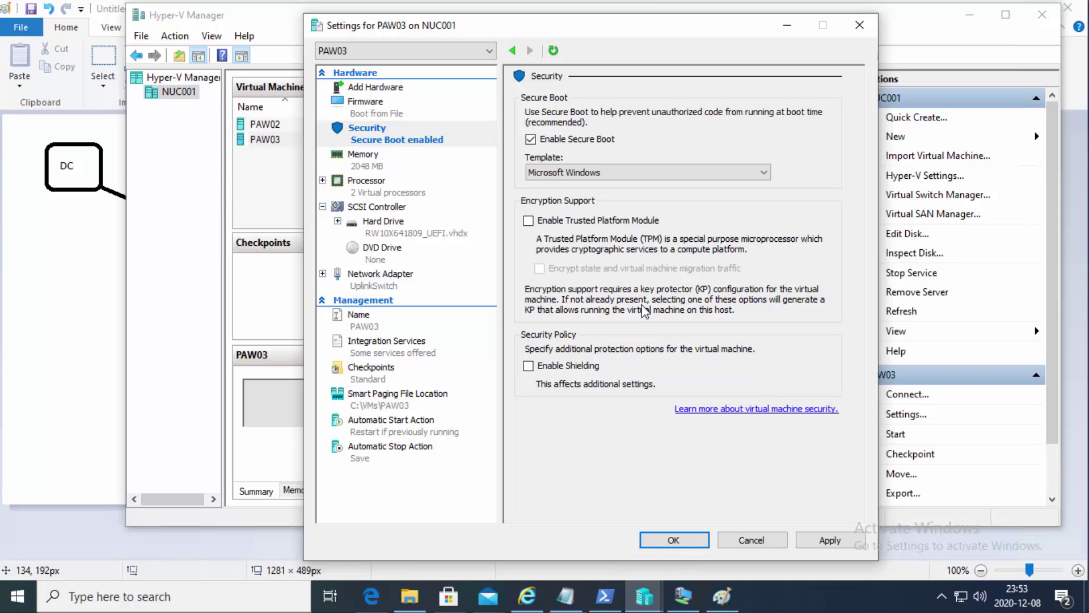
{"action": "left_click", "coordinate": [576, 222]}
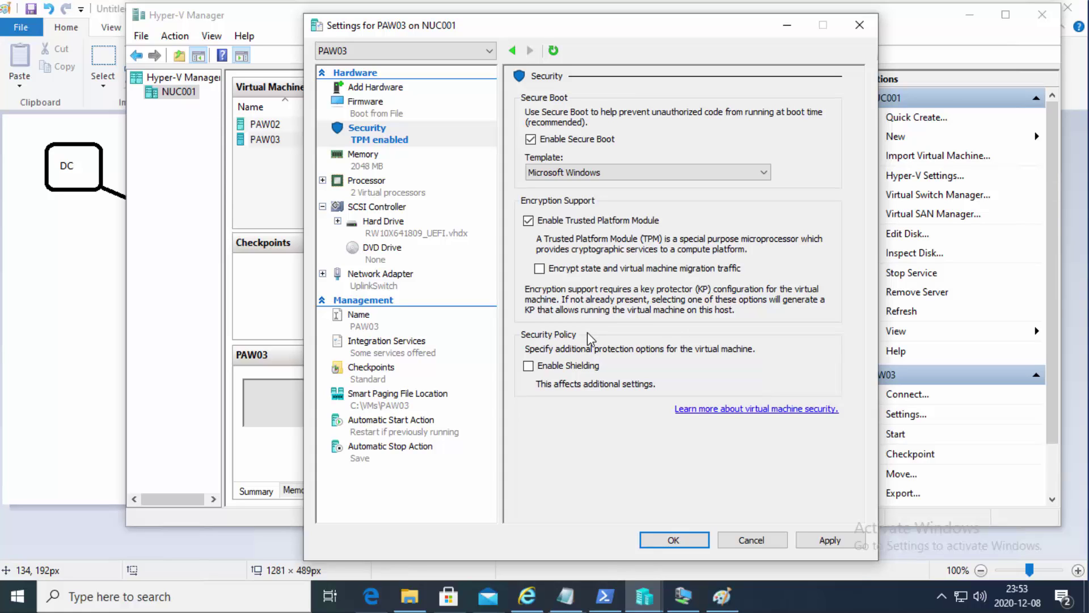
Step: Switch to the Paint diagram and add the text label "HGS" below the DC box
{"action": "left_click", "coordinate": [74, 263]}
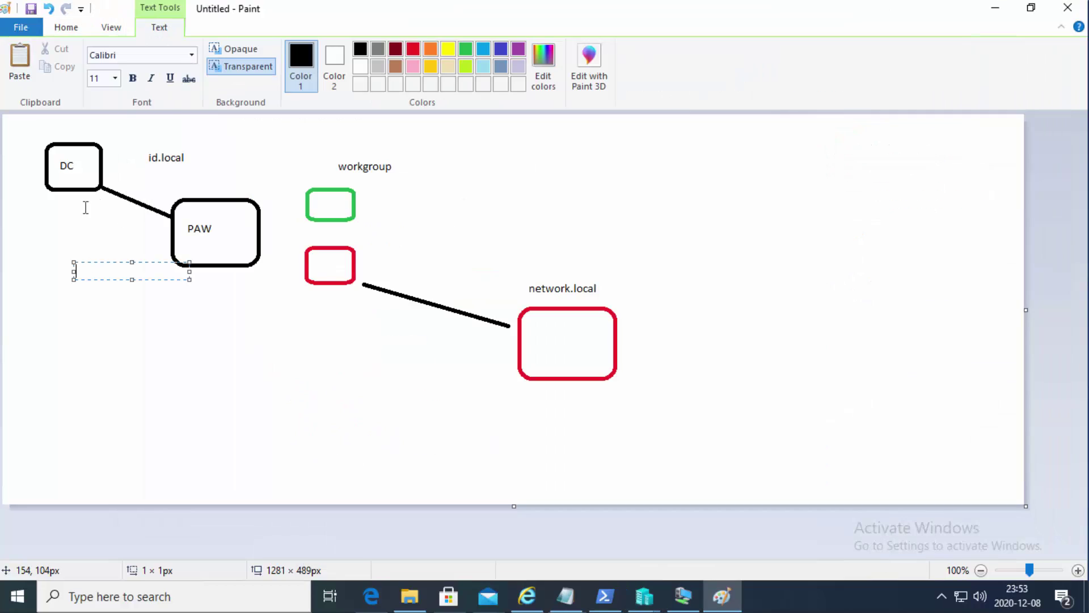
{"action": "left_click", "coordinate": [51, 214]}
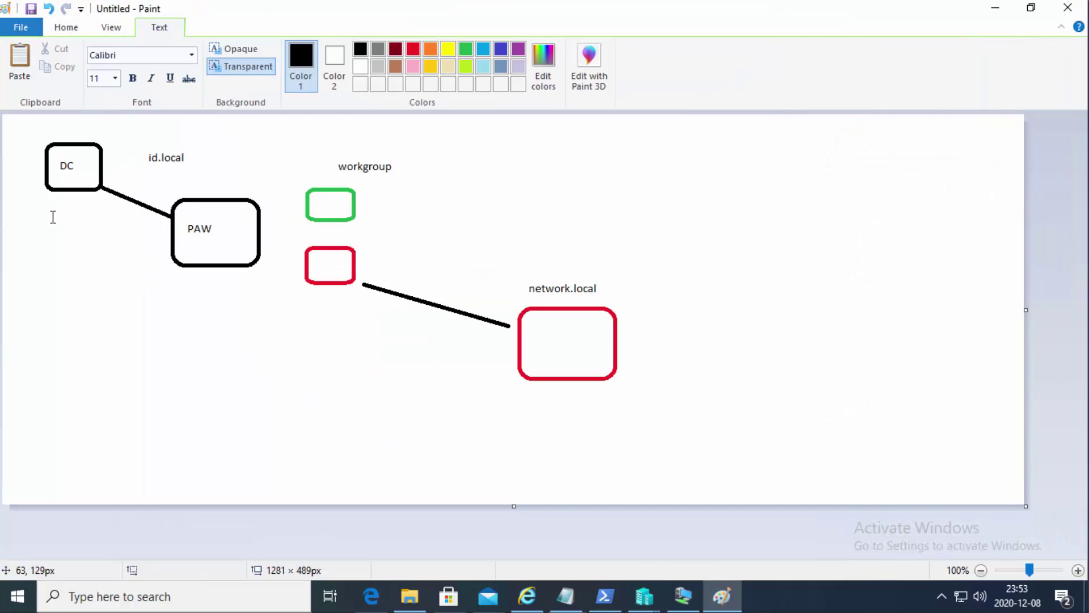
{"action": "left_click", "coordinate": [48, 208]}
{"action": "type", "text": "HGS"}
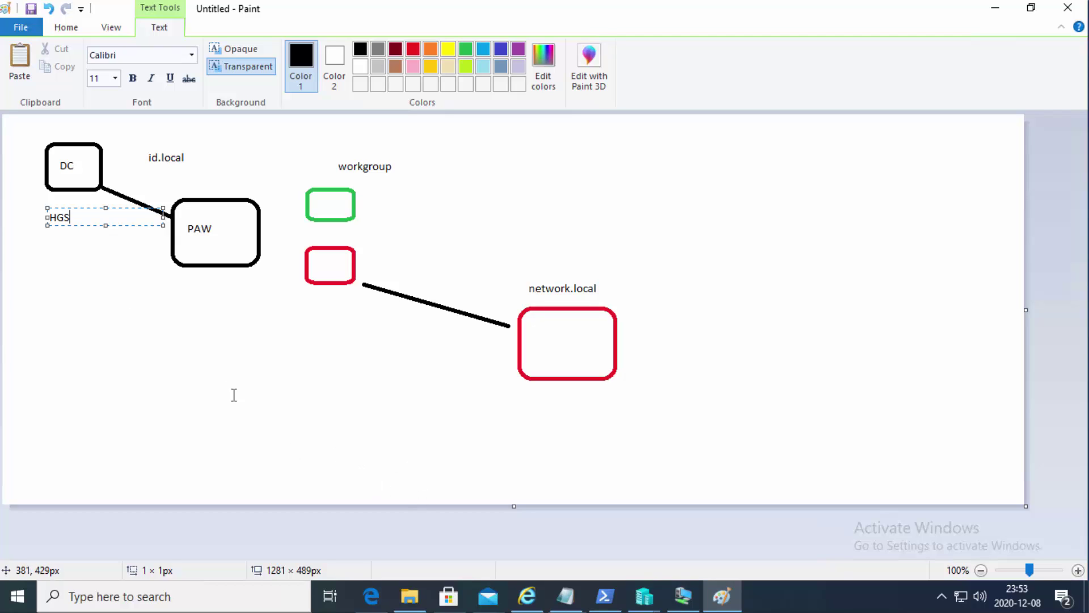
{"action": "left_click", "coordinate": [208, 340]}
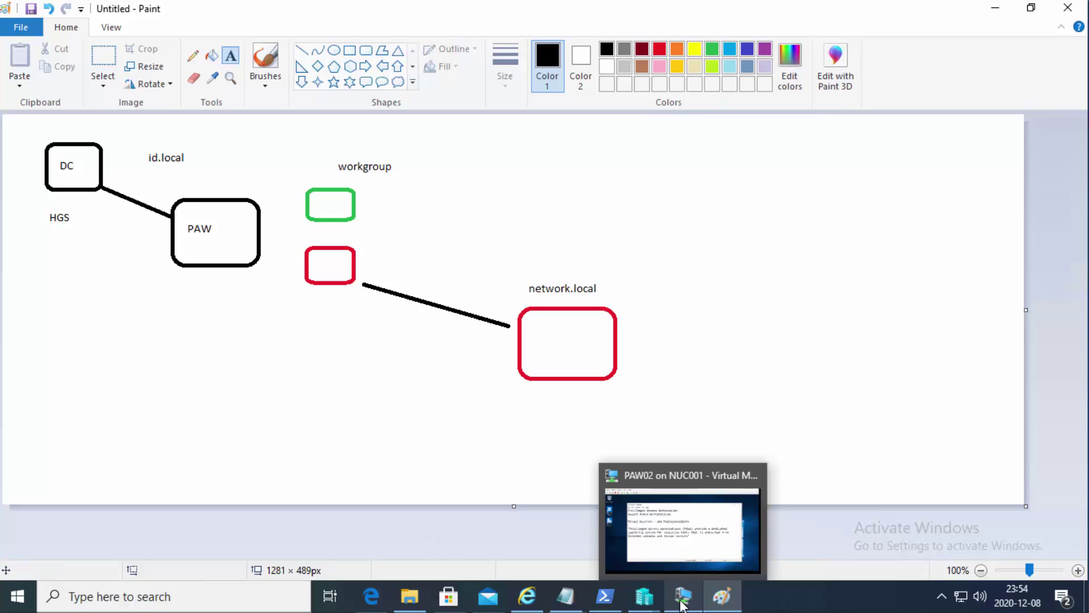
Step: Return to the PAW03 settings, turn on encryption of state and migration traffic plus shielding, and accept the settings
{"action": "mouse_move", "coordinate": [647, 597]}
{"action": "left_click", "coordinate": [679, 572]}
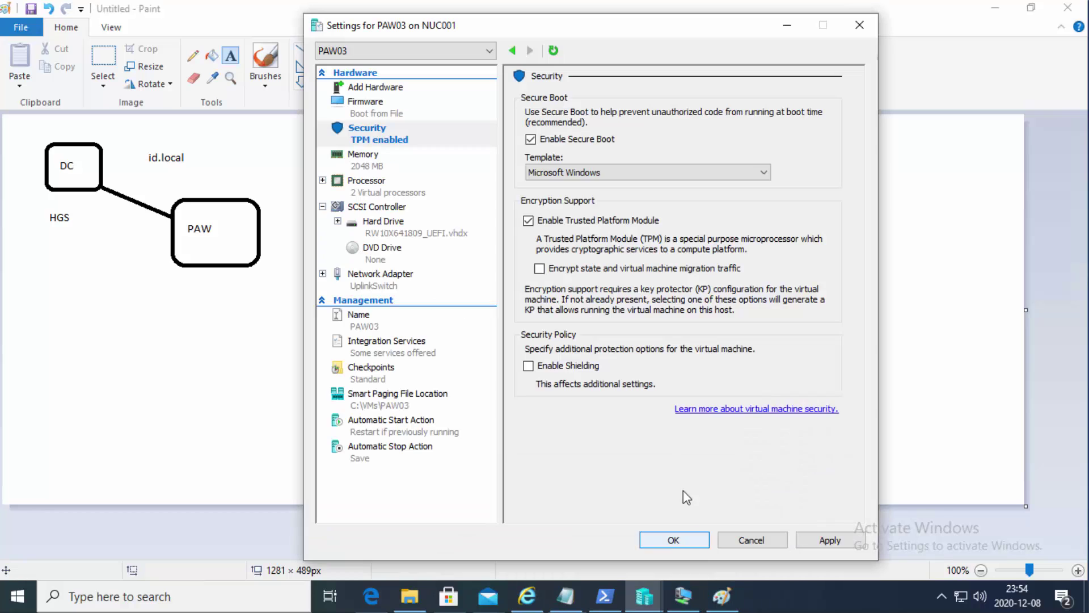
{"action": "left_click", "coordinate": [574, 270]}
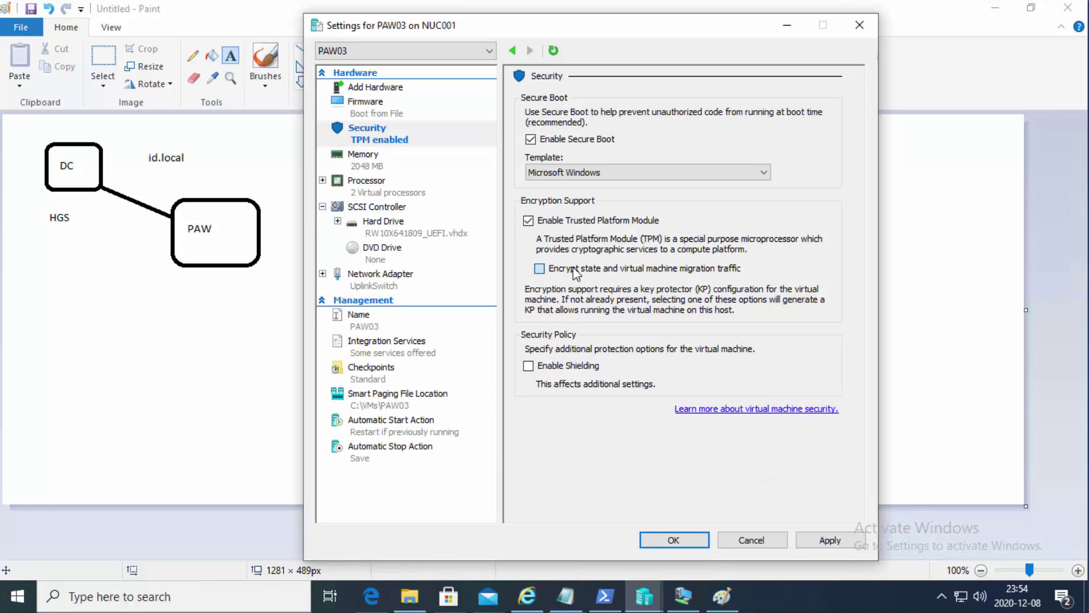
{"action": "left_click", "coordinate": [560, 369]}
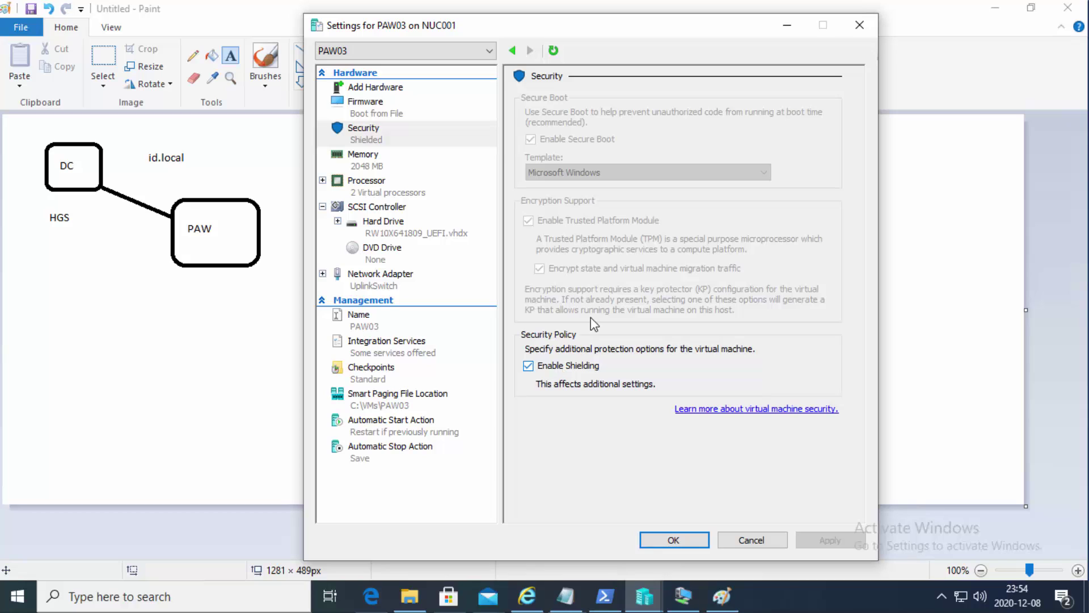
{"action": "left_click", "coordinate": [703, 541]}
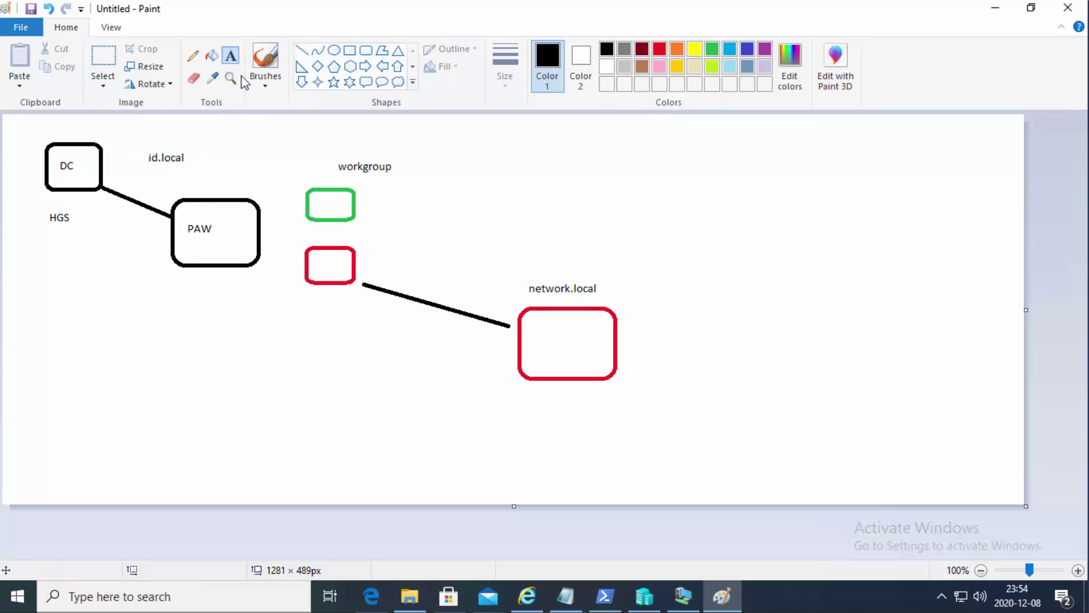
Step: In the Paint diagram, erase a gap in the DC–PAW line and draw a black curve about 379 × 187 px from PAW to network.local
{"action": "left_click", "coordinate": [193, 78]}
{"action": "left_click_drag", "start_coordinate": [138, 182], "coordinate": [129, 223]}
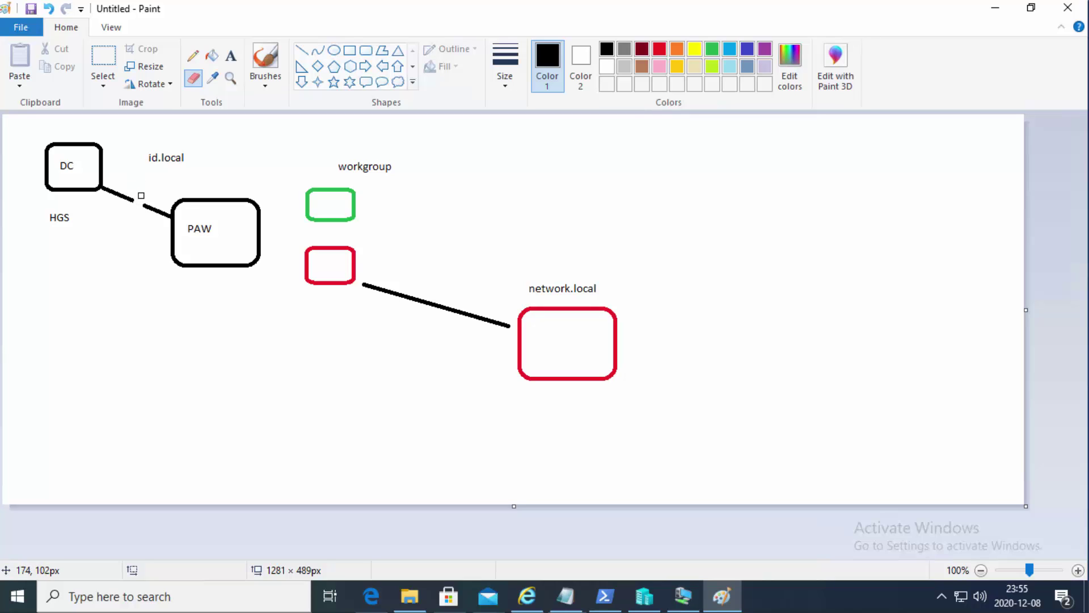
{"action": "left_click", "coordinate": [301, 51]}
{"action": "left_click", "coordinate": [321, 52]}
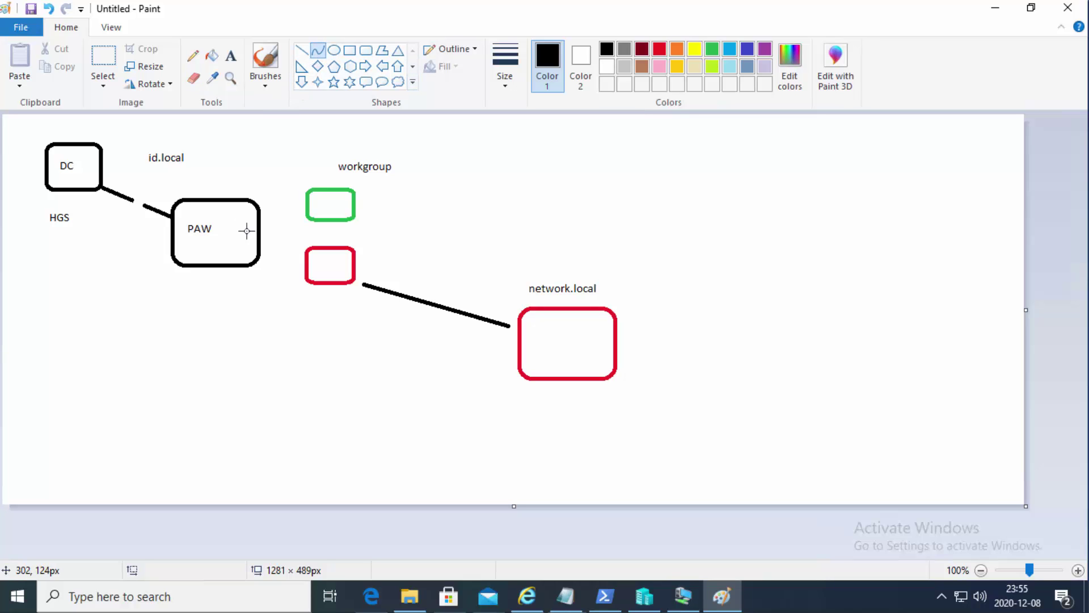
{"action": "left_click_drag", "start_coordinate": [224, 268], "coordinate": [528, 384]}
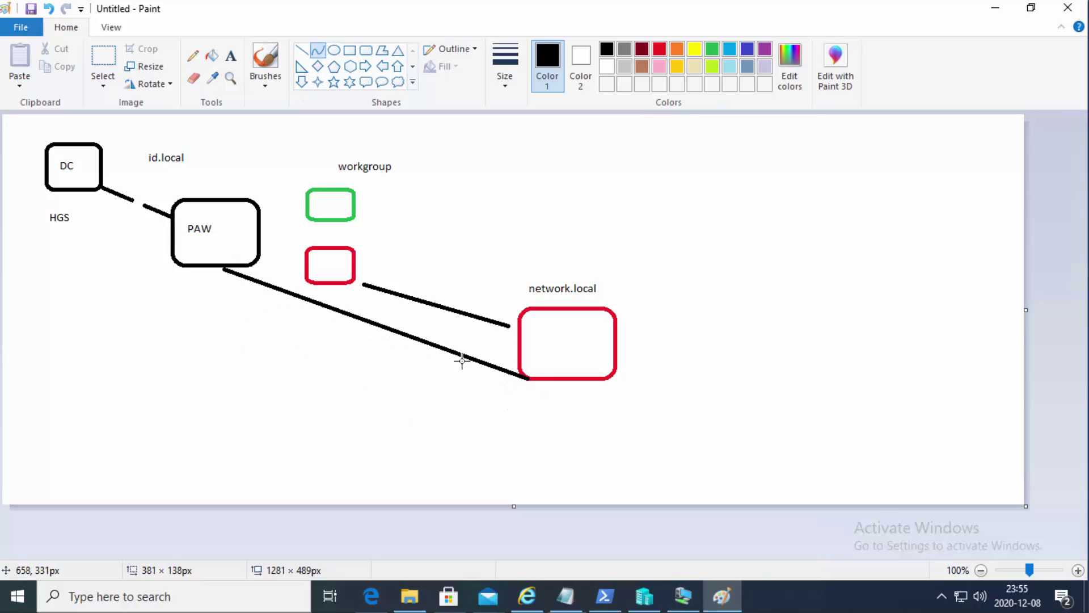
{"action": "left_click_drag", "start_coordinate": [358, 333], "coordinate": [296, 417]}
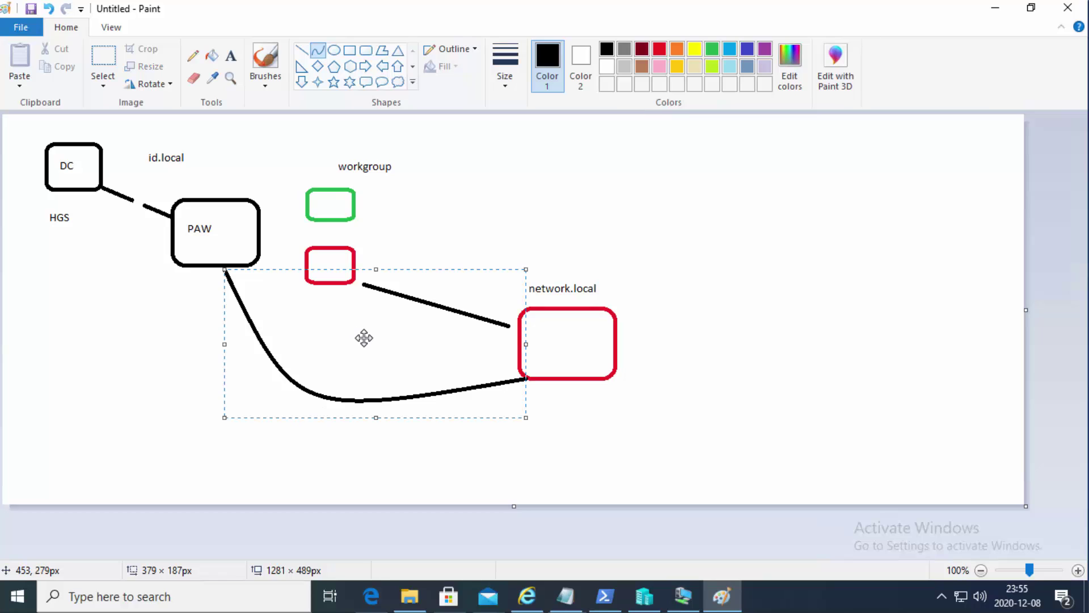
{"action": "left_click", "coordinate": [515, 209]}
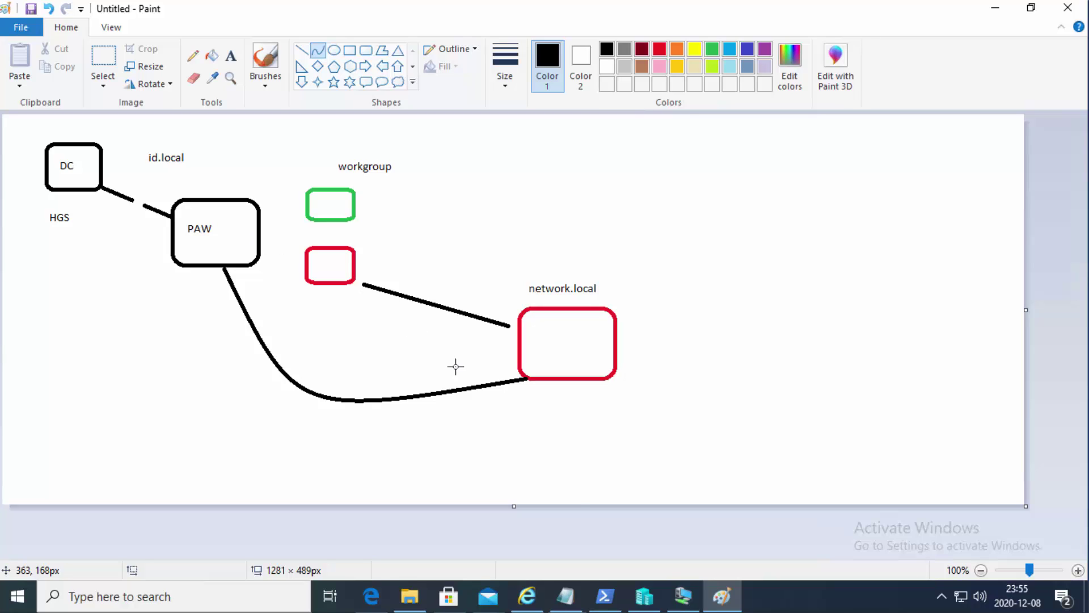
Step: Switch to the PowerShell window to review the prepared VMDeploy.ps1 command for PAW03, and minimize the window again
{"action": "mouse_move", "coordinate": [611, 600]}
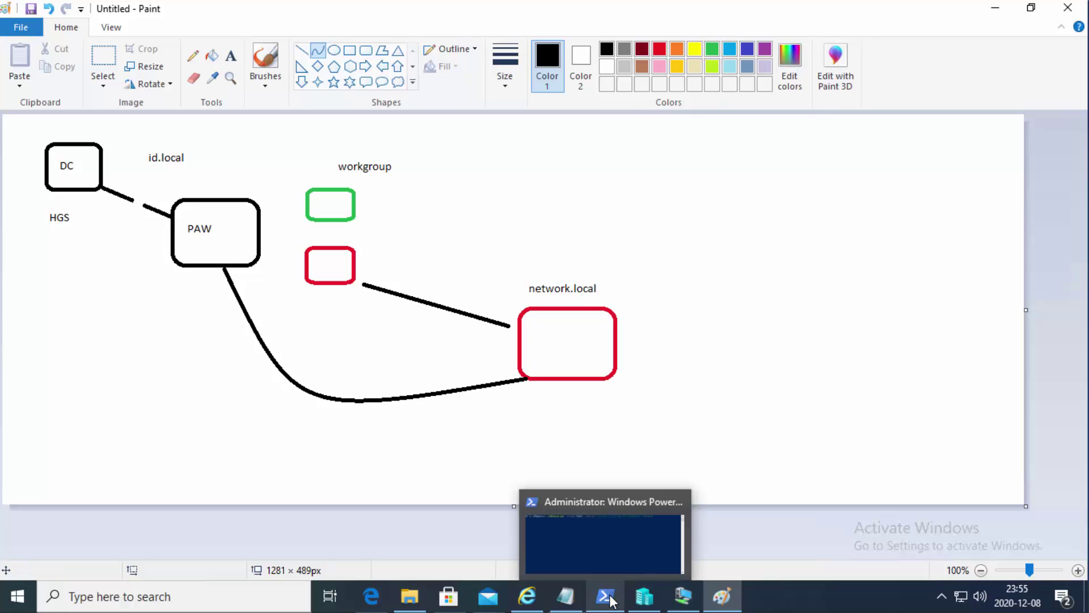
{"action": "left_click", "coordinate": [603, 539]}
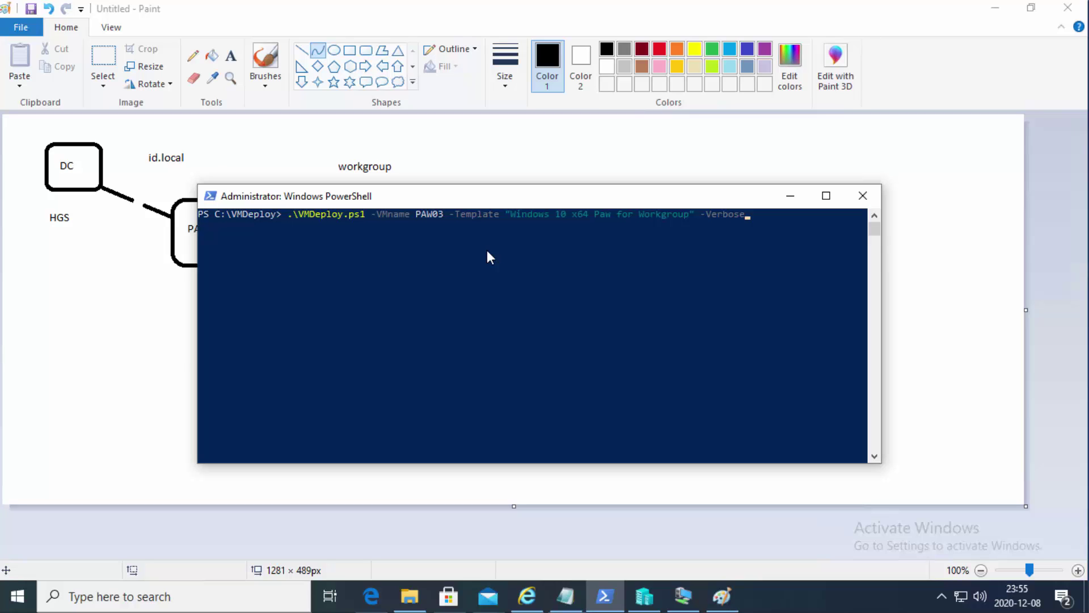
{"action": "left_click", "coordinate": [790, 195]}
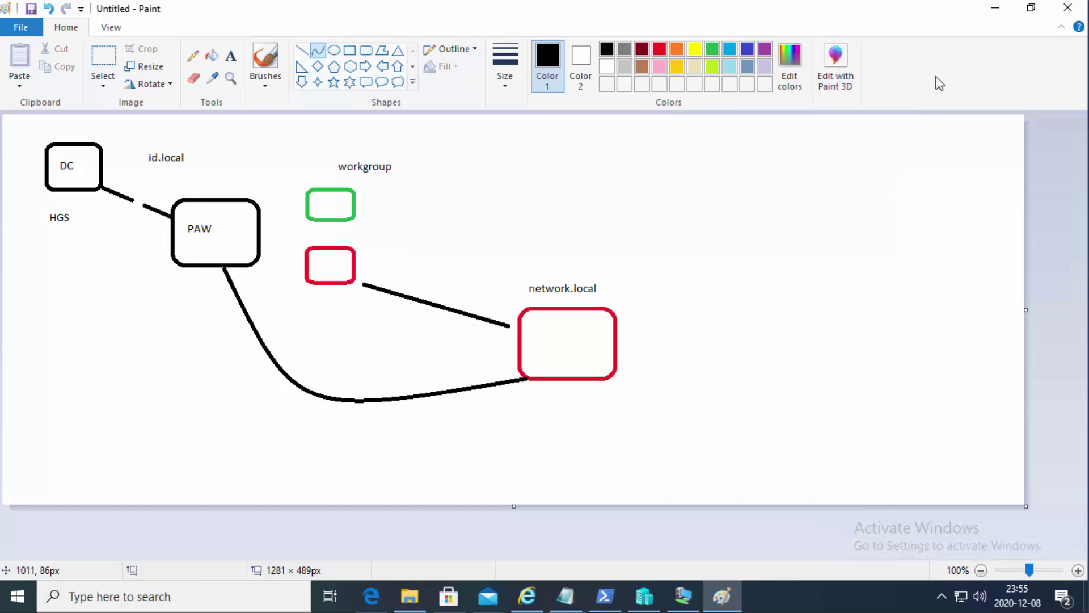
Step: Minimize the Paint diagram and launch the VMDeploy tool from the desktop
{"action": "left_click", "coordinate": [996, 10]}
{"action": "left_click", "coordinate": [28, 196]}
{"action": "double_click", "coordinate": [29, 195]}
{"action": "key", "text": "Return"}
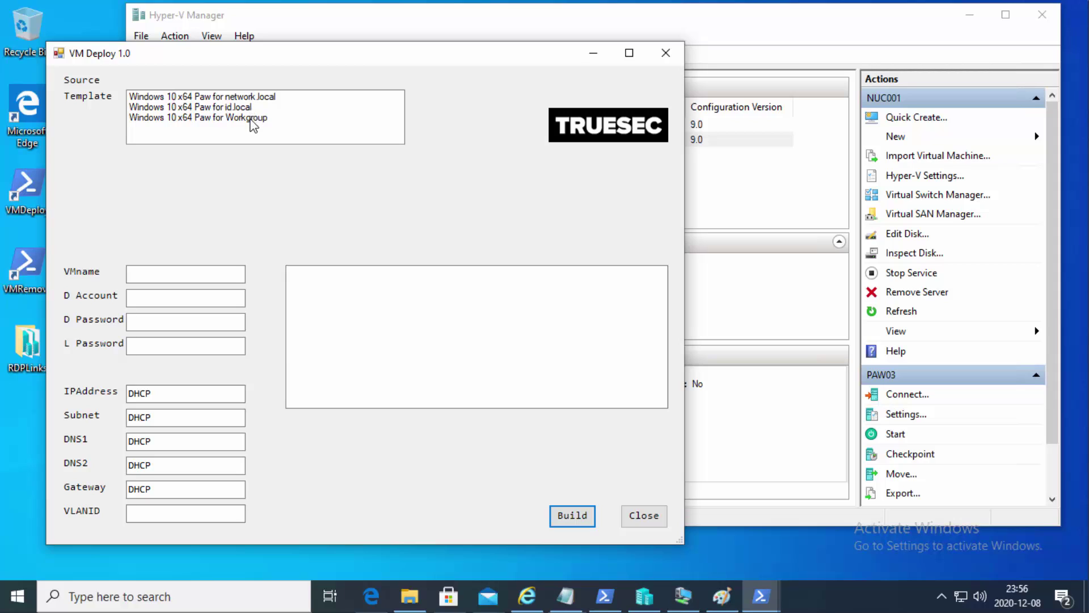
Step: Preview the network.local, id.local and Workgroup PAW templates in turn, and close VM Deploy without building
{"action": "left_click", "coordinate": [247, 100]}
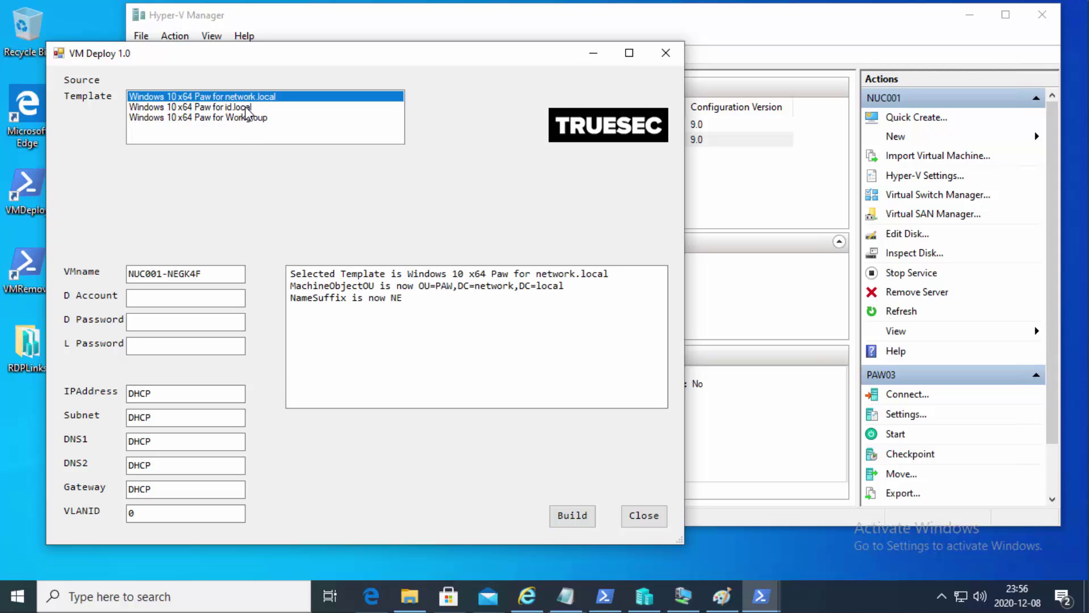
{"action": "left_click", "coordinate": [246, 109]}
{"action": "left_click", "coordinate": [247, 116]}
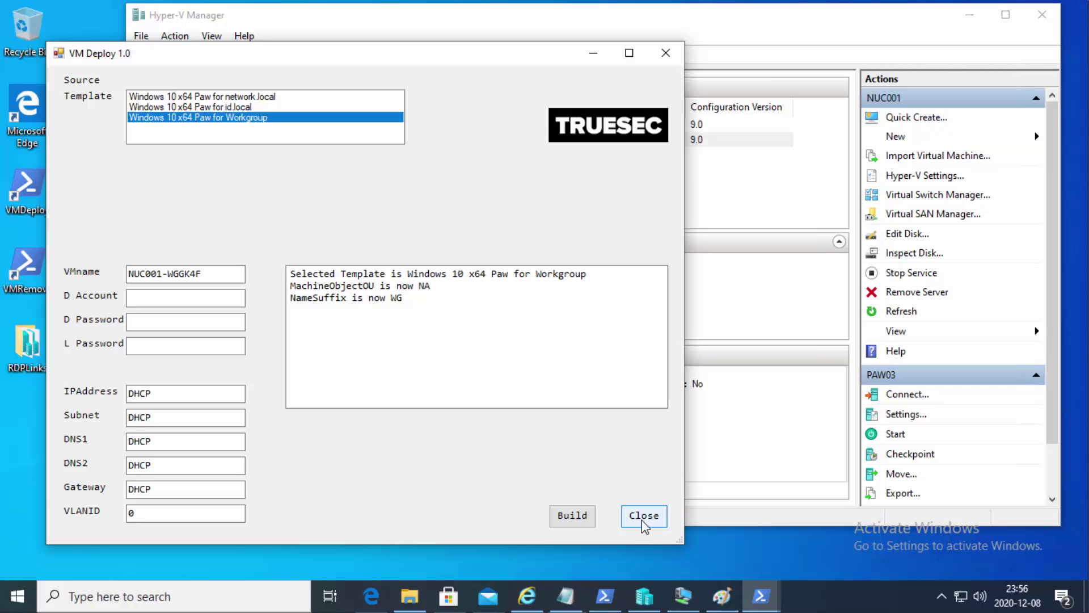
{"action": "left_click", "coordinate": [646, 519]}
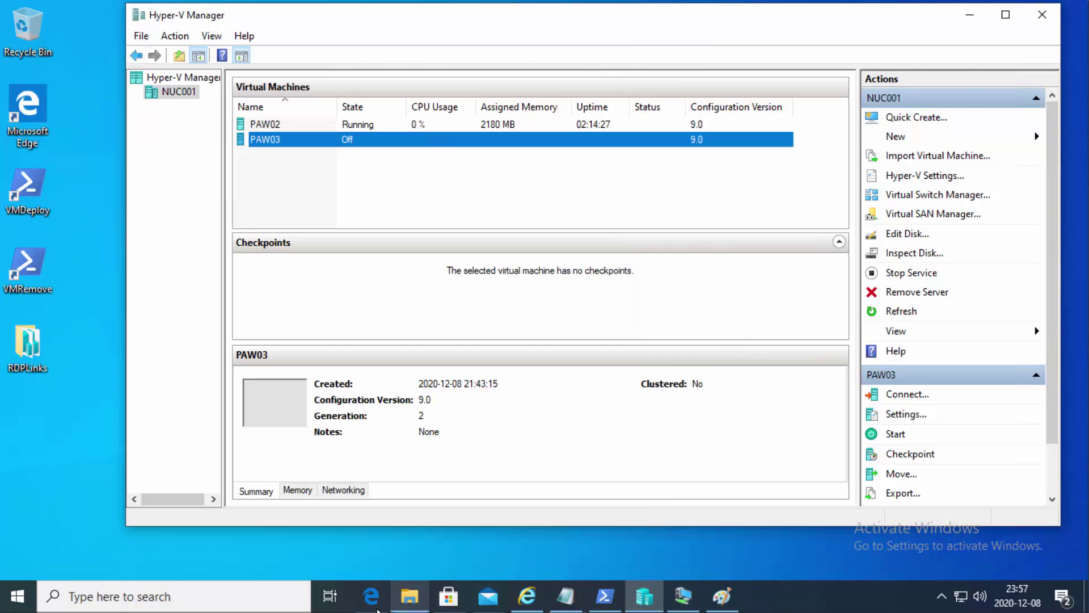
Step: Show the PAW02 virtual machine connection full screen and switch to the Privileged Access Workstations article in its Edge browser
{"action": "left_click", "coordinate": [372, 605]}
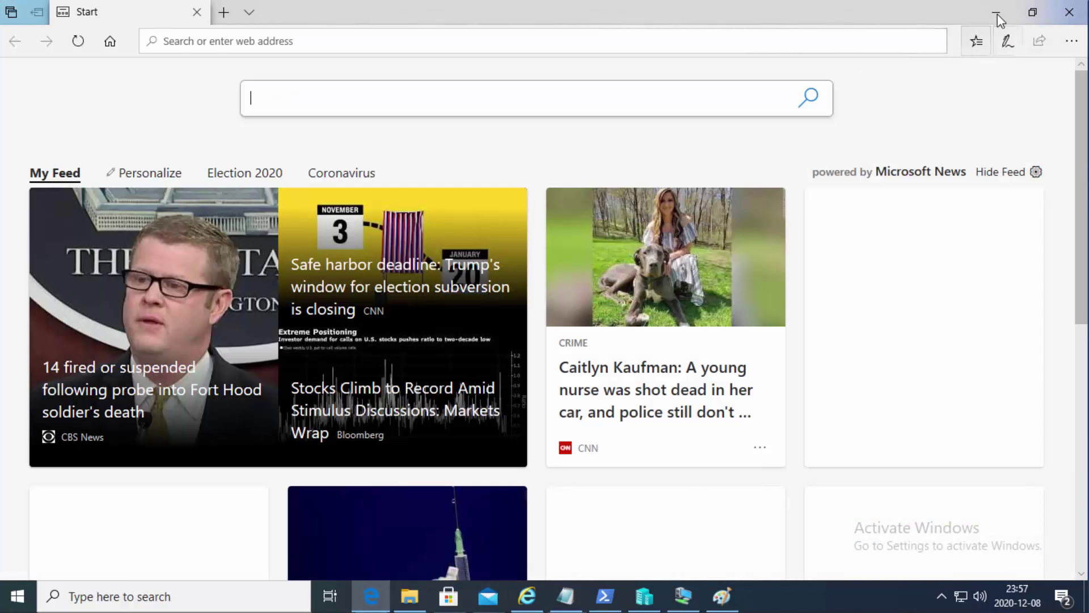
{"action": "left_click", "coordinate": [996, 13]}
{"action": "left_click", "coordinate": [686, 597]}
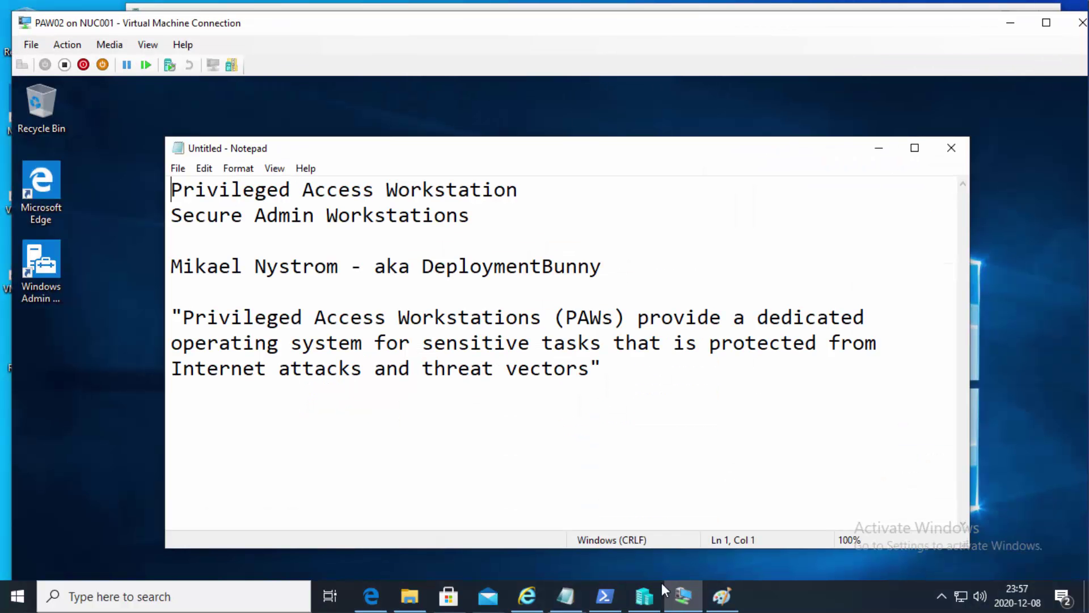
{"action": "left_click", "coordinate": [1046, 23]}
{"action": "left_click", "coordinate": [371, 595]}
Step: Read the article from the PAW definition through the attack risks to the PAW hardware profiles section
{"action": "scroll", "coordinate": [682, 366], "scroll_direction": "down", "scroll_amount": 3}
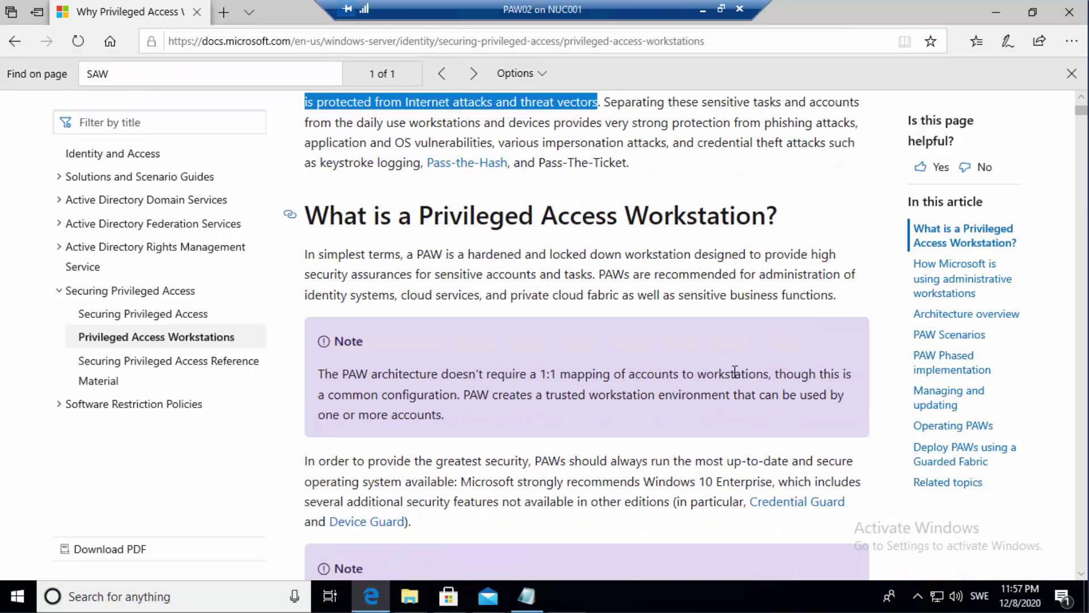
{"action": "scroll", "coordinate": [690, 344], "scroll_direction": "up", "scroll_amount": 3}
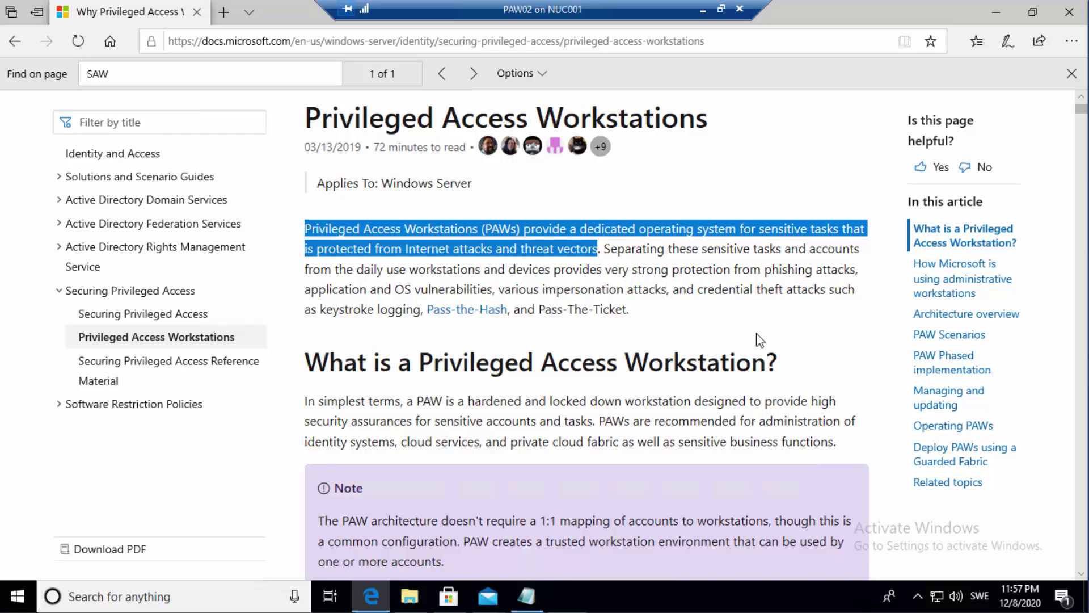
{"action": "scroll", "coordinate": [757, 334], "scroll_direction": "down", "scroll_amount": 6}
{"action": "scroll", "coordinate": [755, 340], "scroll_direction": "down", "scroll_amount": 11}
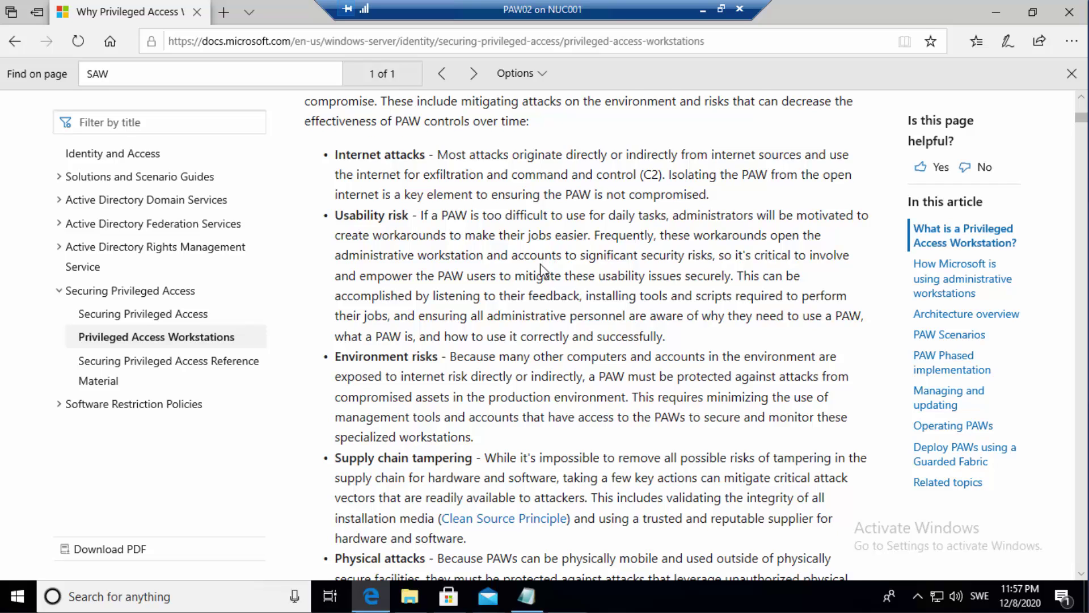
{"action": "scroll", "coordinate": [540, 265], "scroll_direction": "down", "scroll_amount": 5}
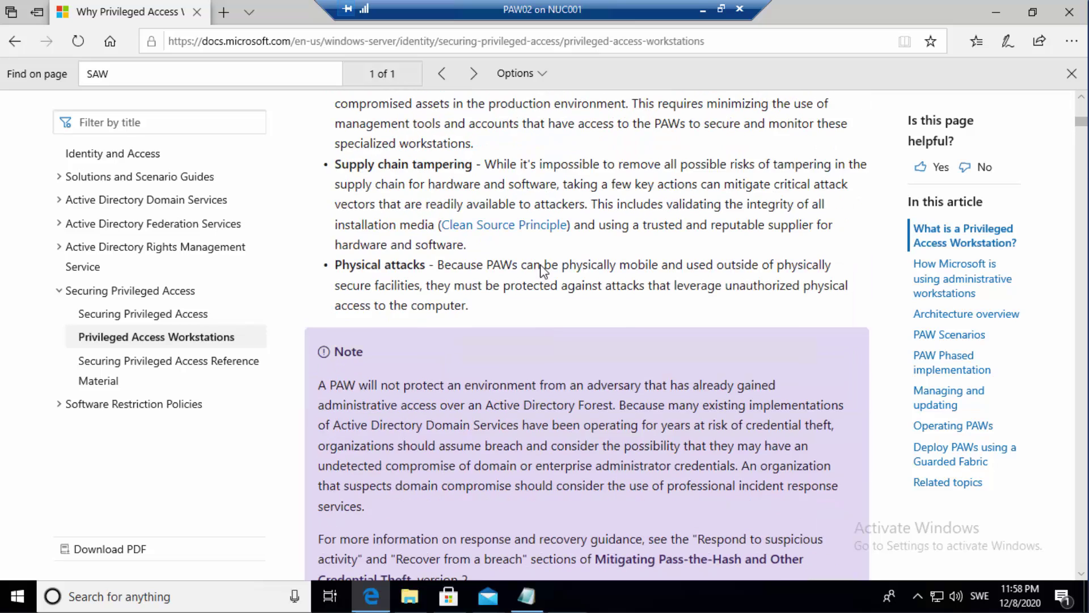
{"action": "scroll", "coordinate": [542, 270], "scroll_direction": "down", "scroll_amount": 8}
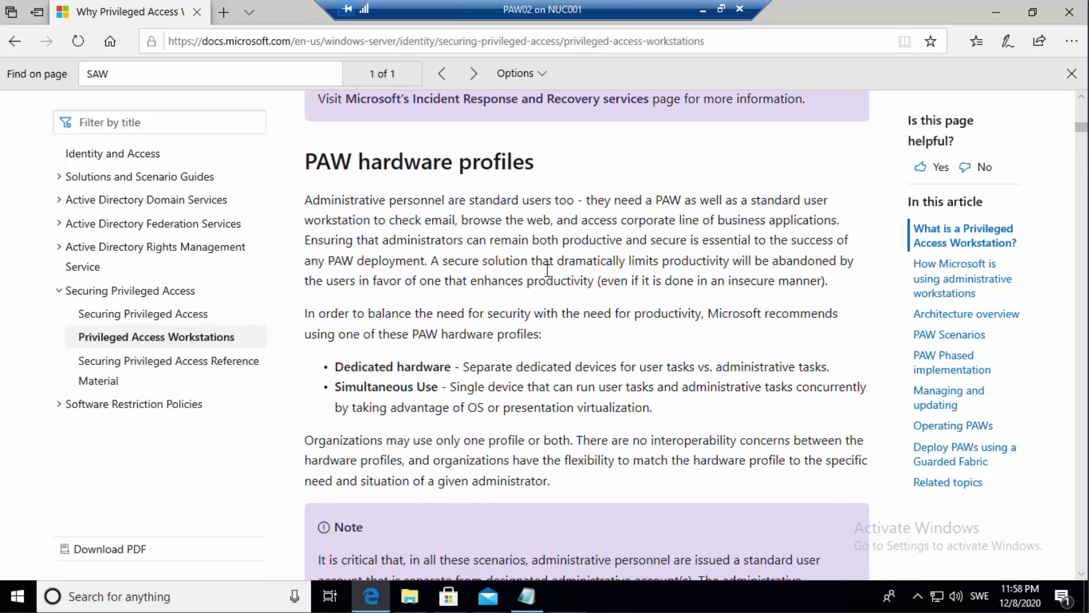
{"action": "scroll", "coordinate": [547, 270], "scroll_direction": "down", "scroll_amount": 5}
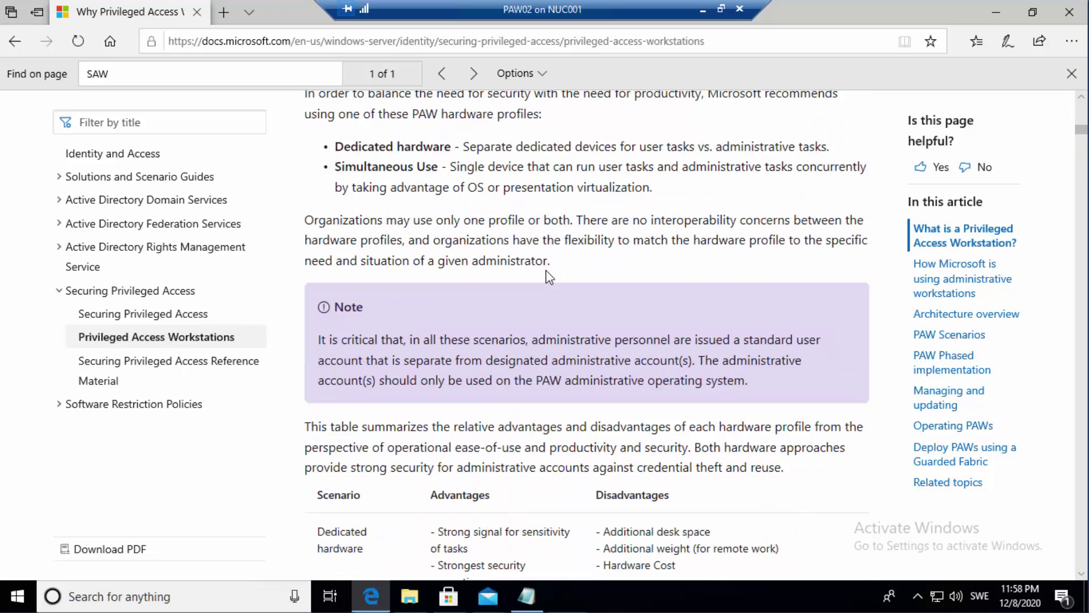
{"action": "scroll", "coordinate": [547, 272], "scroll_direction": "down", "scroll_amount": 4}
{"action": "scroll", "coordinate": [546, 270], "scroll_direction": "up", "scroll_amount": 6}
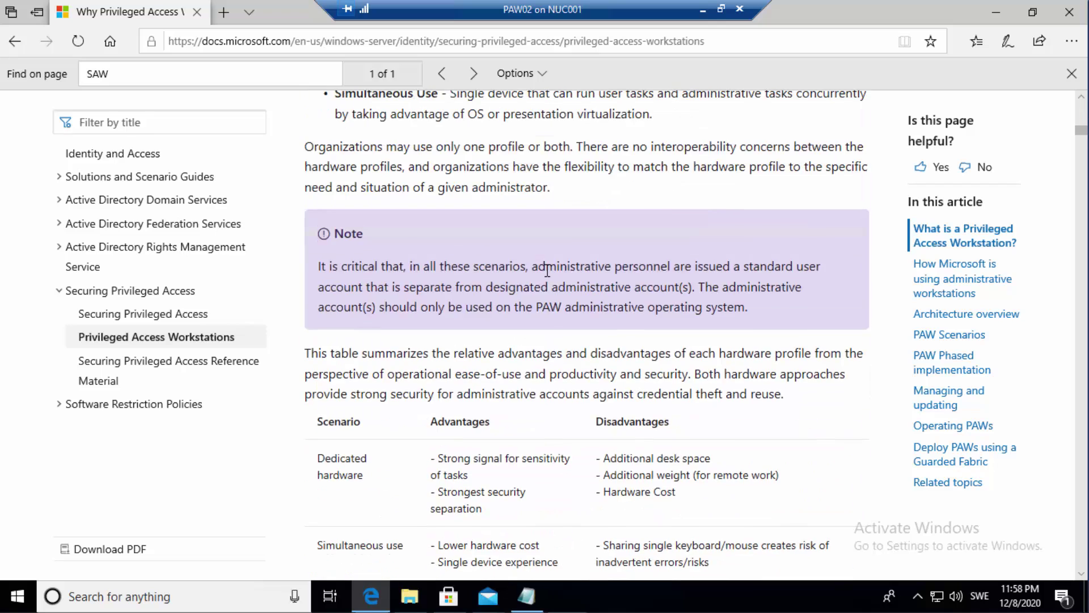
{"action": "scroll", "coordinate": [545, 270], "scroll_direction": "up", "scroll_amount": 2}
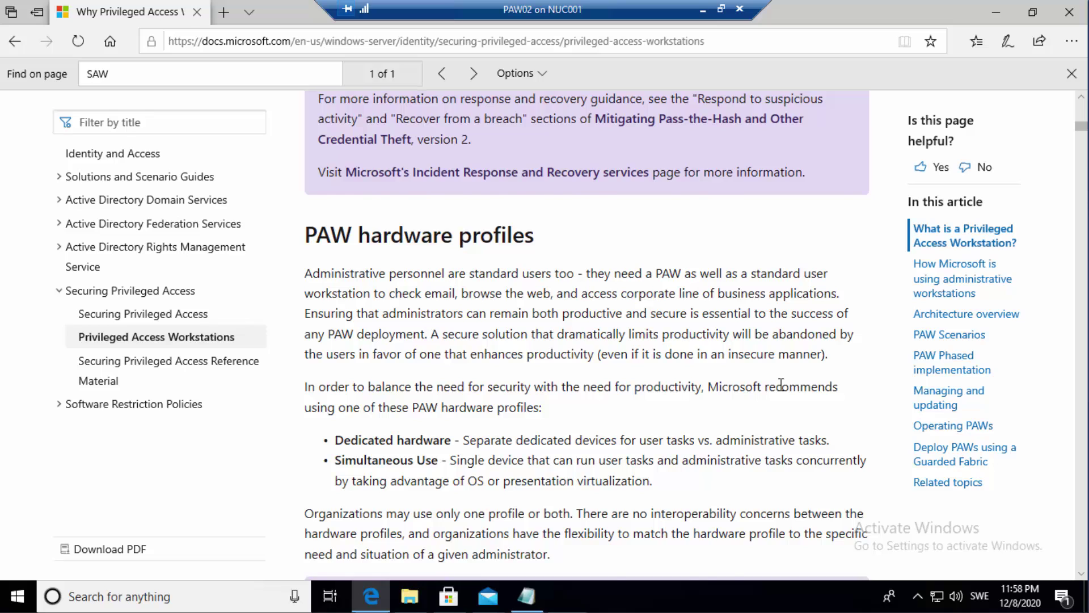
{"action": "scroll", "coordinate": [780, 385], "scroll_direction": "down", "scroll_amount": 1}
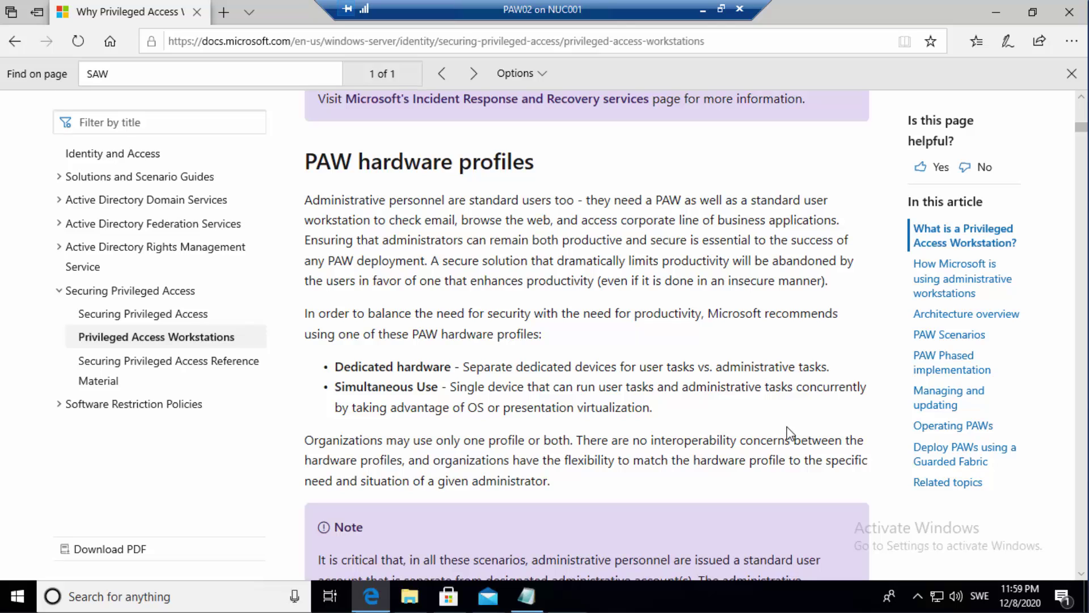
Step: Examine the hardware profile comparison, the dedicated hardware scenario and both simultaneous-use scenarios in the article
{"action": "scroll", "coordinate": [787, 434], "scroll_direction": "down", "scroll_amount": 10}
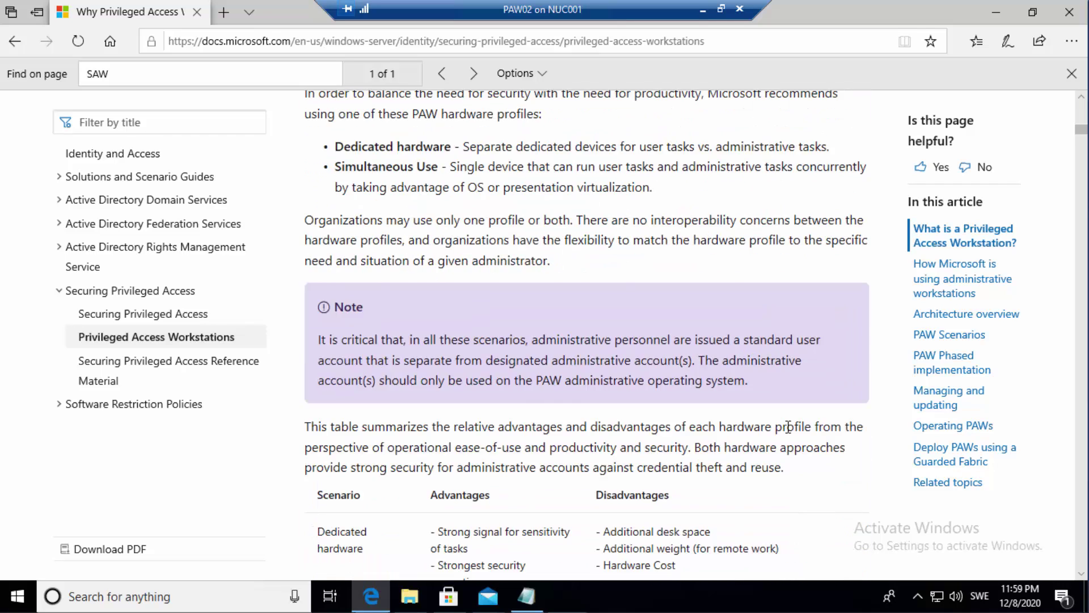
{"action": "scroll", "coordinate": [787, 426], "scroll_direction": "down", "scroll_amount": 5}
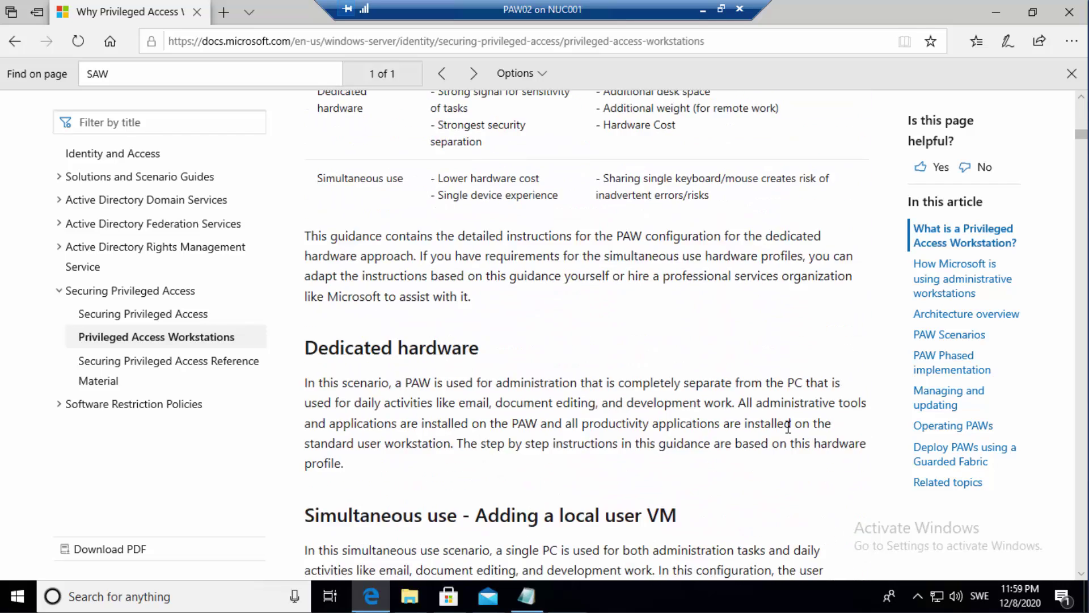
{"action": "scroll", "coordinate": [790, 434], "scroll_direction": "down", "scroll_amount": 1}
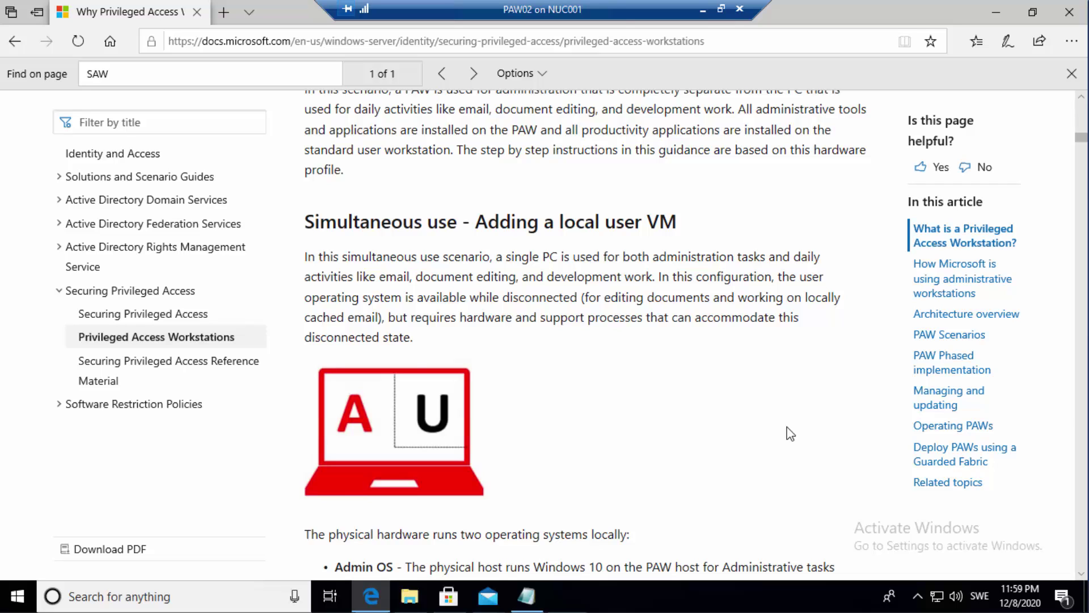
{"action": "scroll", "coordinate": [790, 434], "scroll_direction": "down", "scroll_amount": 2}
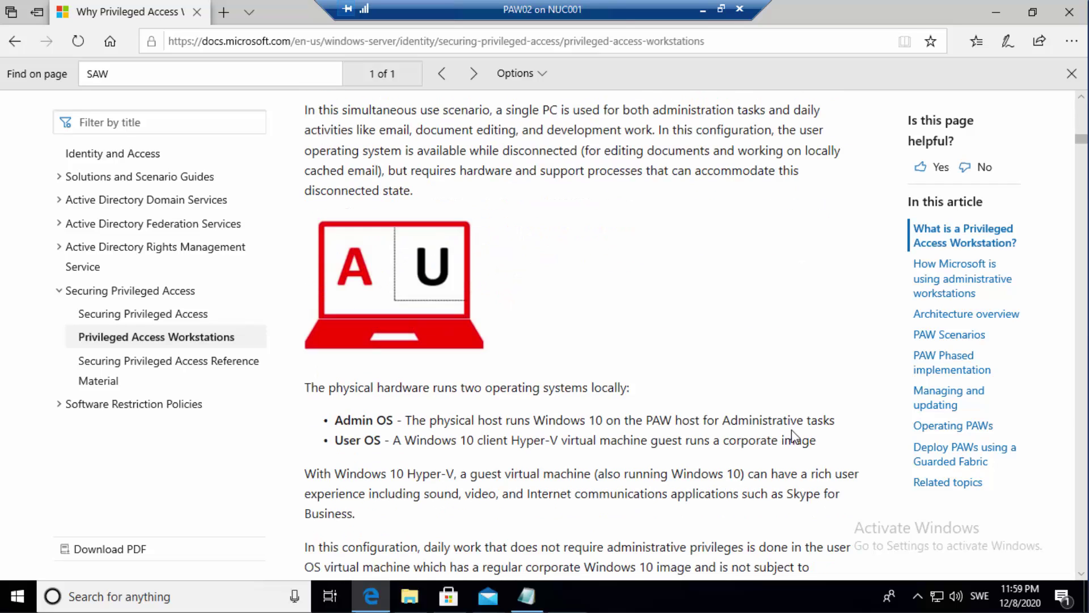
{"action": "scroll", "coordinate": [839, 448], "scroll_direction": "down", "scroll_amount": 1}
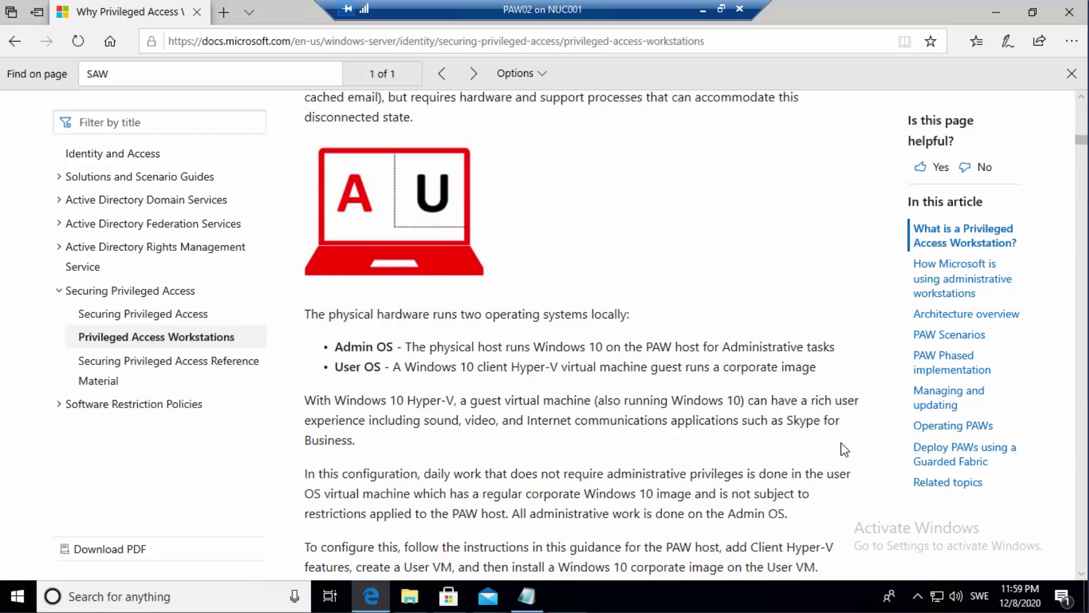
{"action": "scroll", "coordinate": [844, 454], "scroll_direction": "down", "scroll_amount": 7}
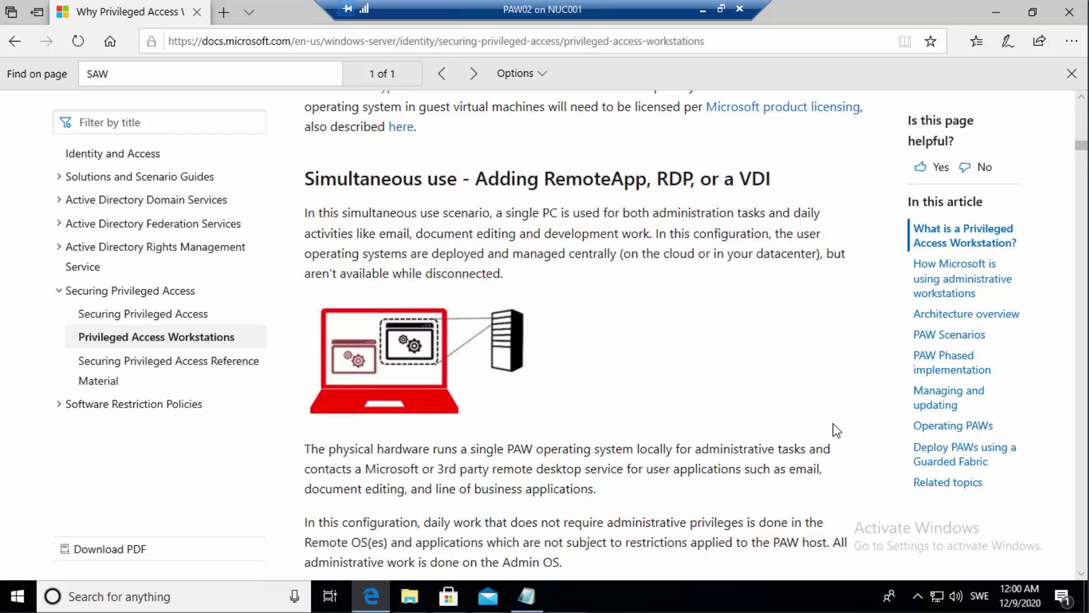
{"action": "scroll", "coordinate": [810, 358], "scroll_direction": "down", "scroll_amount": 5}
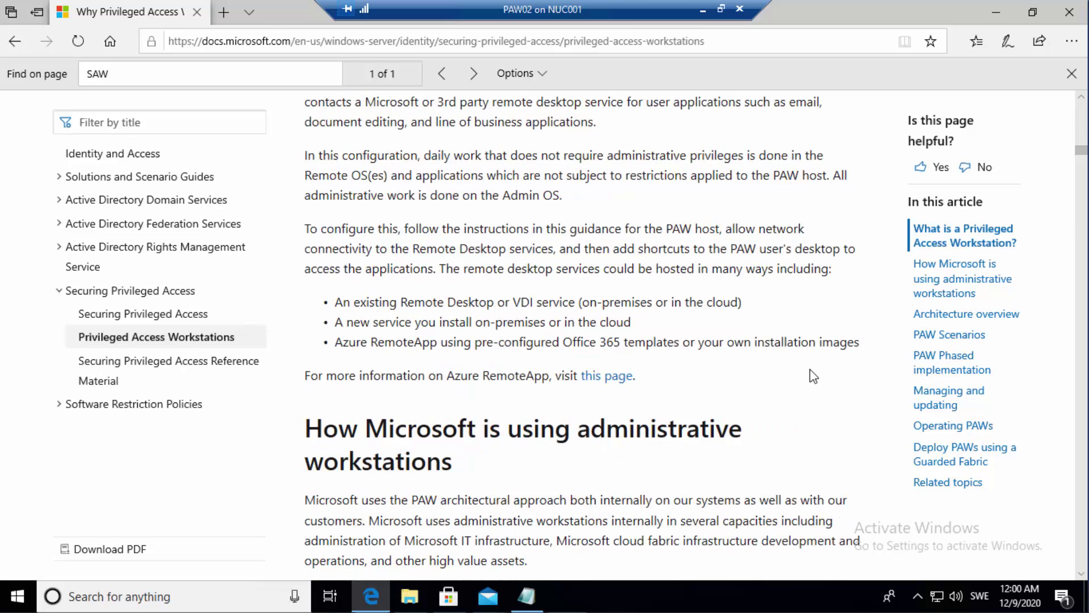
Step: Review the article from Microsoft's own workstation use and the architecture overview to "Why dedicated workstations?", highlighting "Administrative Privileges"
{"action": "scroll", "coordinate": [812, 370], "scroll_direction": "down", "scroll_amount": 3}
{"action": "scroll", "coordinate": [811, 370], "scroll_direction": "down", "scroll_amount": 2}
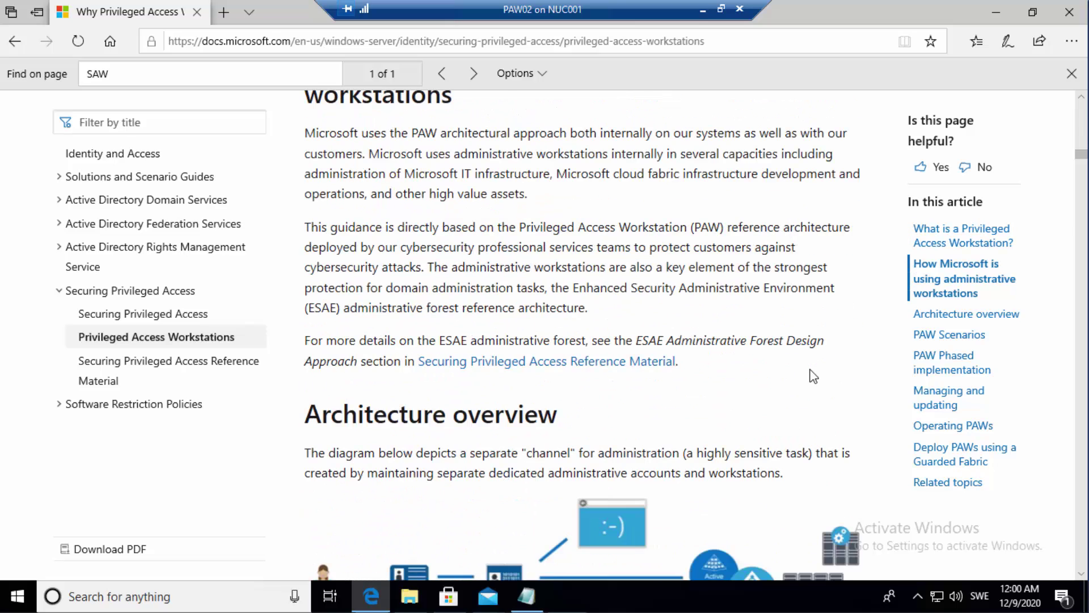
{"action": "scroll", "coordinate": [813, 376], "scroll_direction": "down", "scroll_amount": 4}
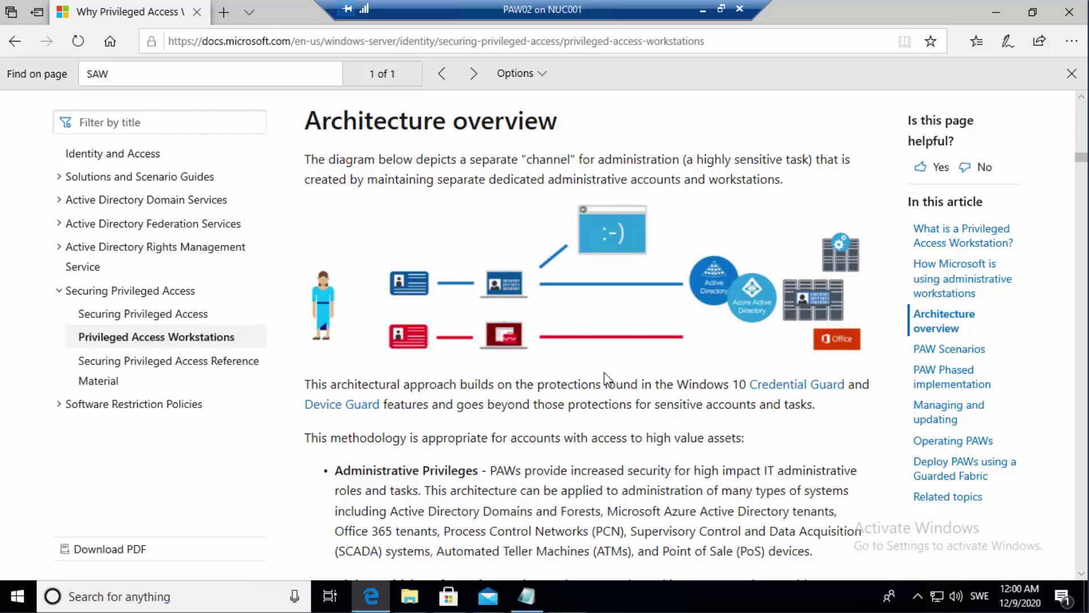
{"action": "scroll", "coordinate": [606, 377], "scroll_direction": "down", "scroll_amount": 4}
{"action": "scroll", "coordinate": [606, 379], "scroll_direction": "down", "scroll_amount": 1}
{"action": "scroll", "coordinate": [606, 380], "scroll_direction": "up", "scroll_amount": 1}
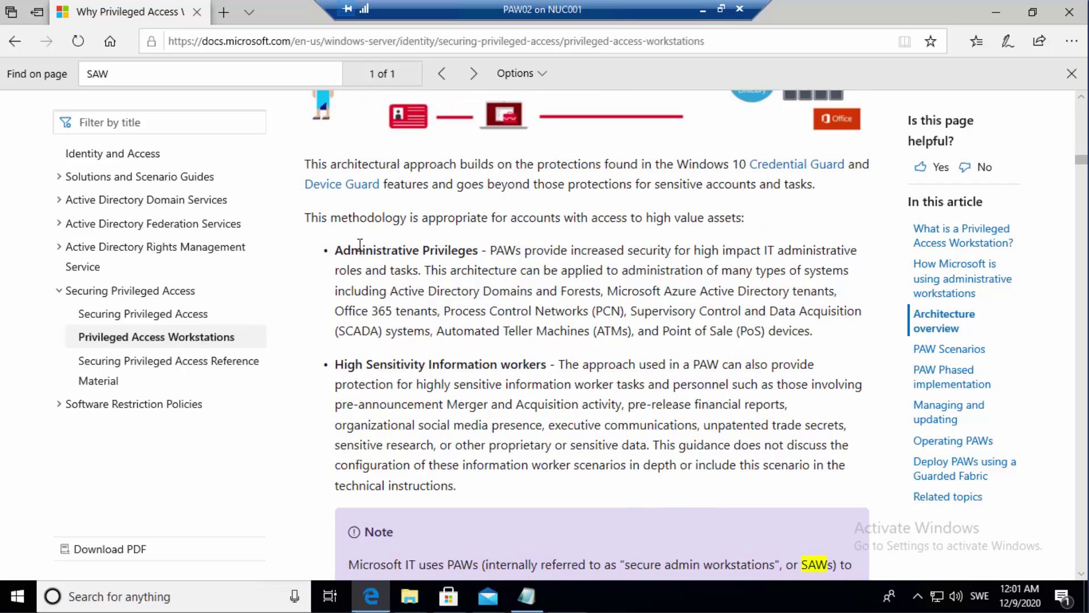
{"action": "left_click_drag", "start_coordinate": [335, 251], "coordinate": [480, 250]}
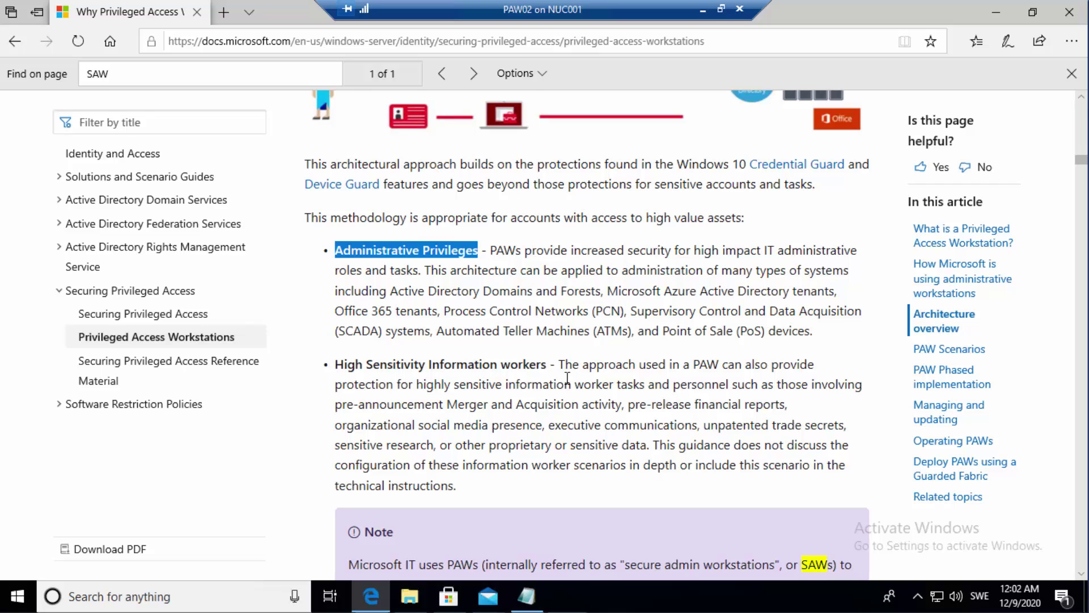
{"action": "scroll", "coordinate": [862, 374], "scroll_direction": "down", "scroll_amount": 6}
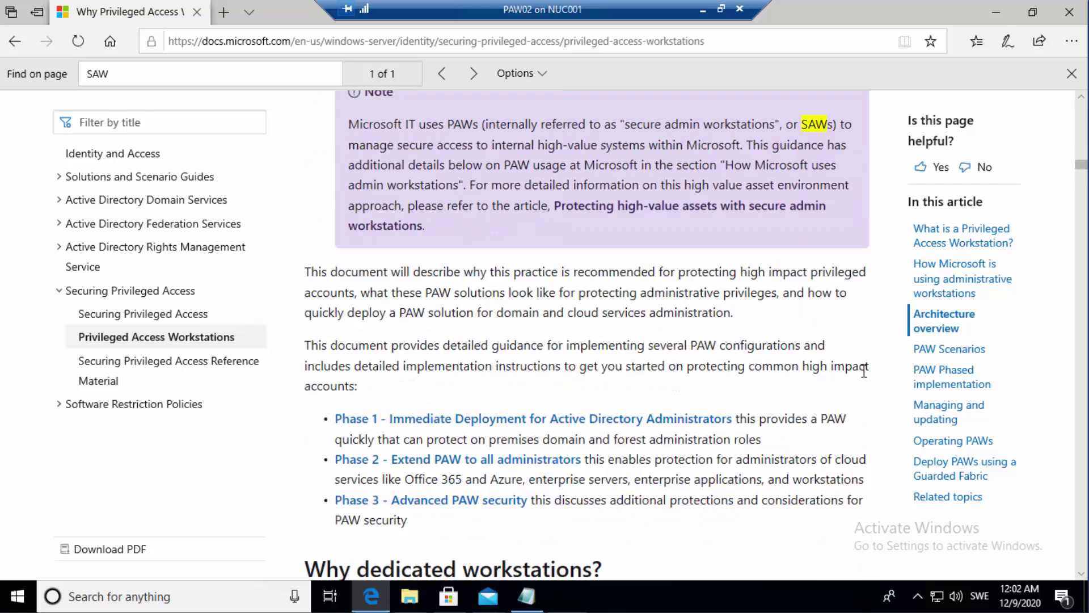
{"action": "scroll", "coordinate": [863, 372], "scroll_direction": "down", "scroll_amount": 2}
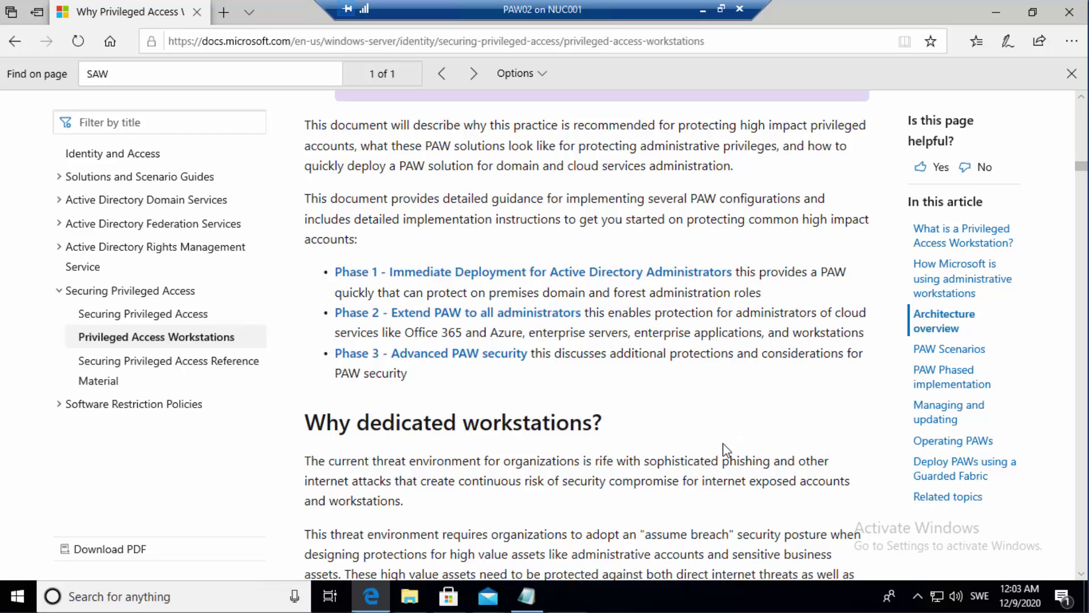
{"action": "scroll", "coordinate": [796, 453], "scroll_direction": "down", "scroll_amount": 5}
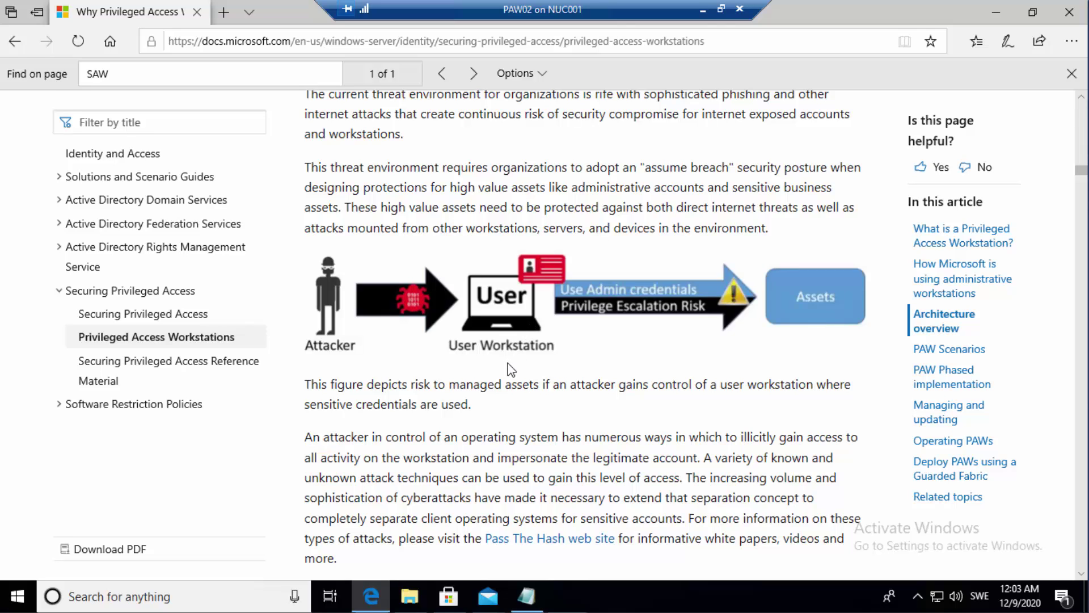
Step: Leave the full-screen PAW02 session, minimize the connection and Hyper-V Manager windows, and return to the Paint diagram
{"action": "left_click", "coordinate": [721, 9]}
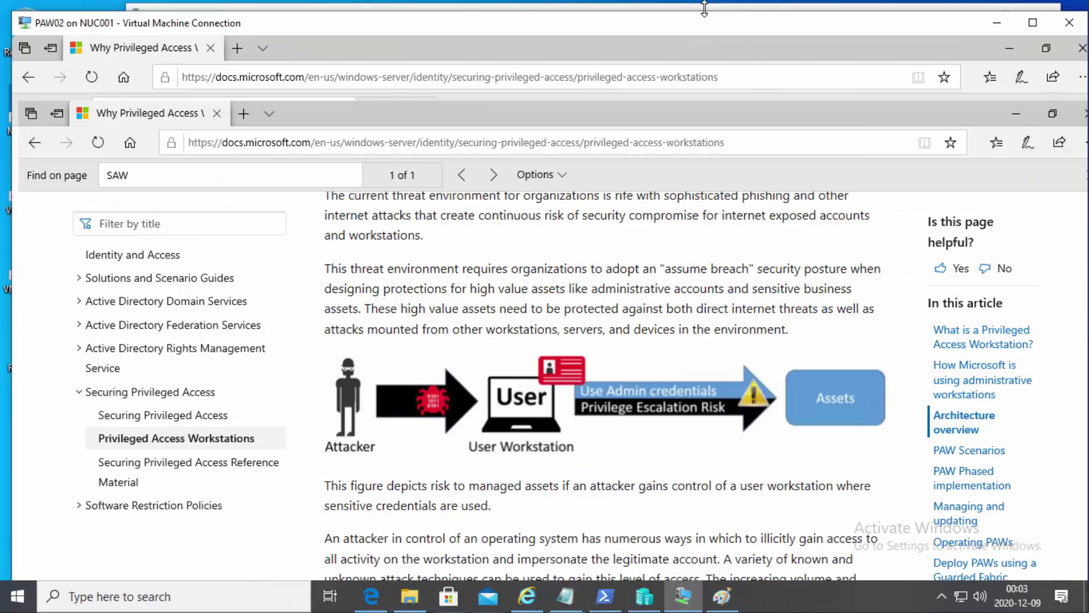
{"action": "left_click", "coordinate": [704, 9]}
{"action": "left_click", "coordinate": [968, 16]}
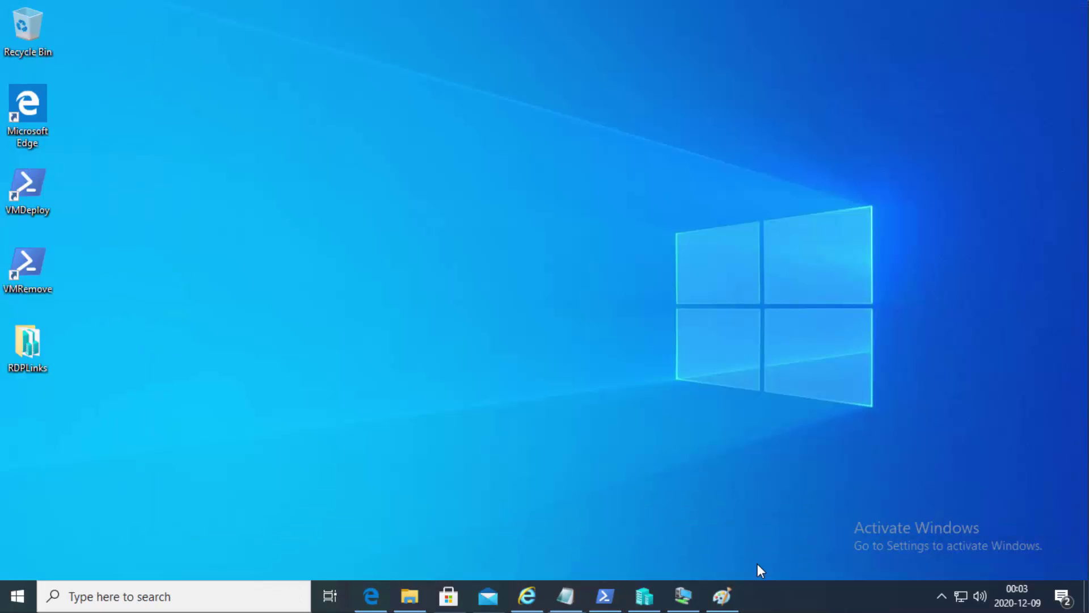
{"action": "left_click", "coordinate": [721, 595]}
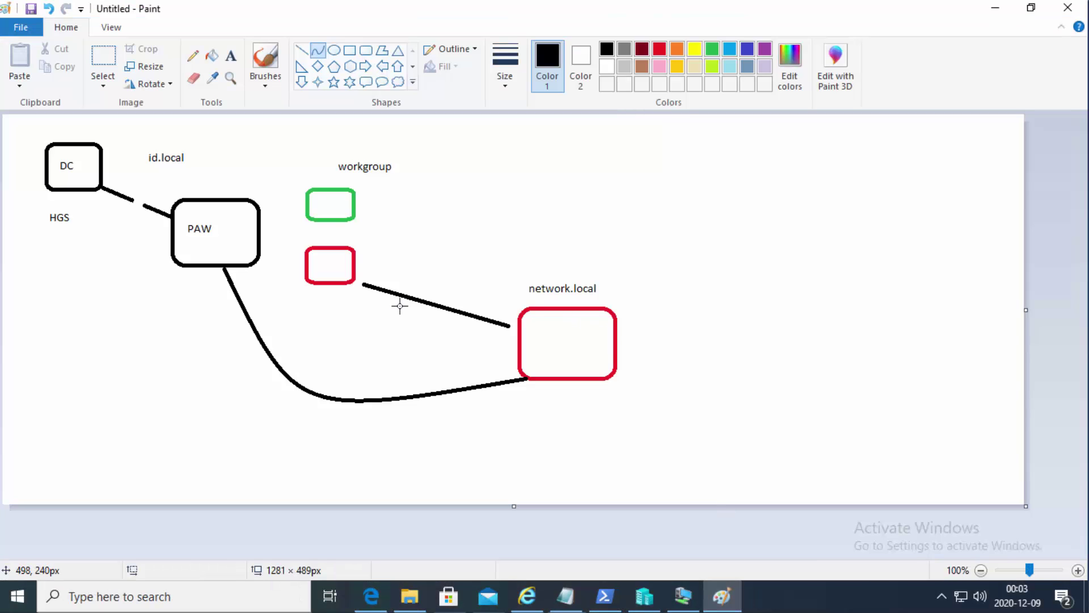
Step: Undo the curved line from PAW to the network.local box and the gap in the line between DC and PAW
{"action": "key", "text": "ctrl+z"}
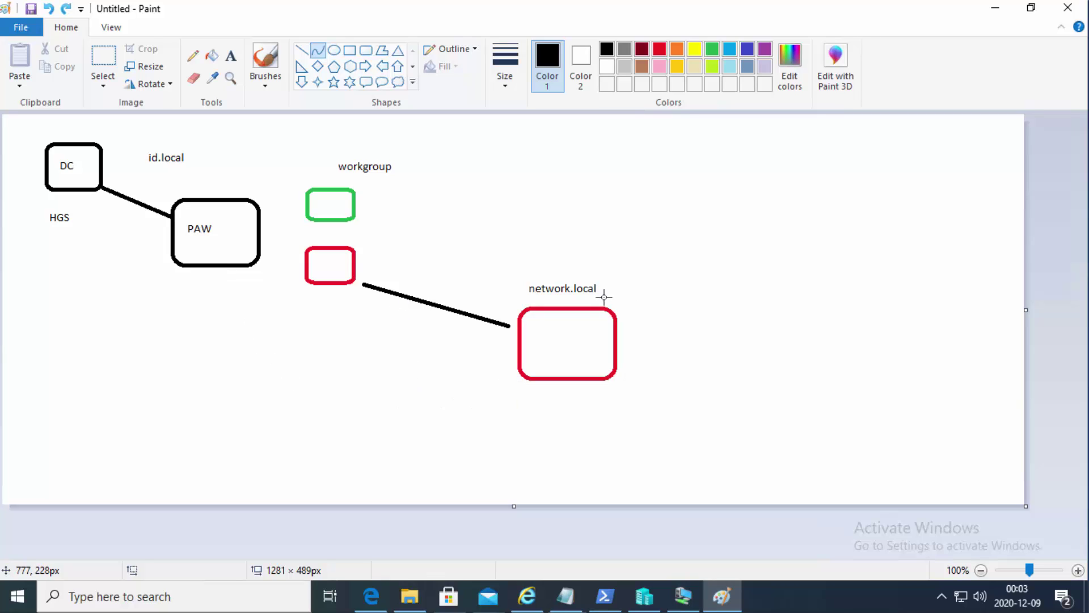
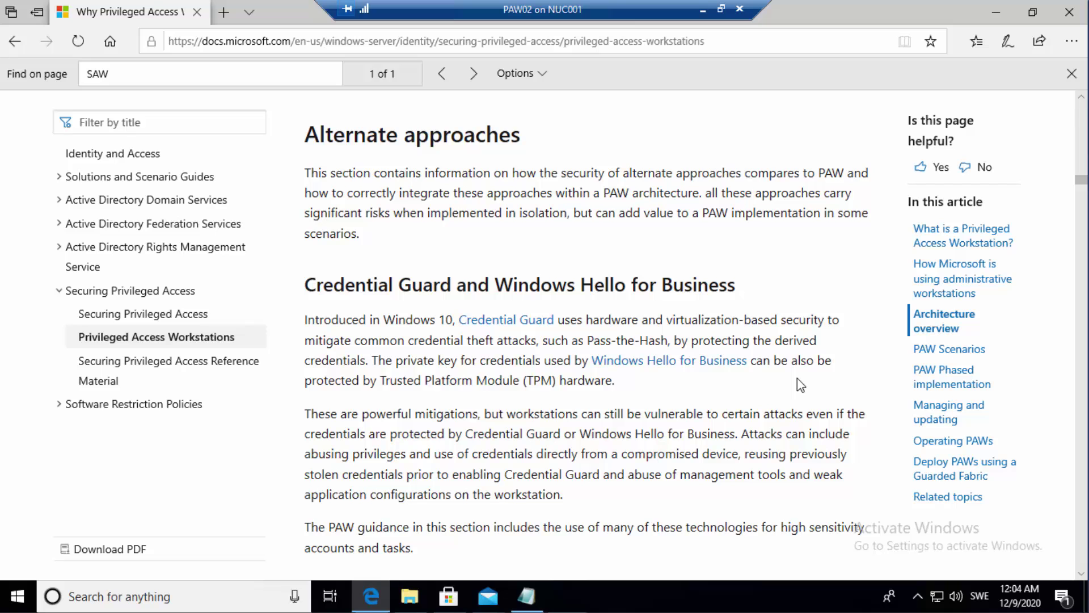
Step: In the PAW02 session, read the article's alternate approaches from Credential Guard through Administrative VM to Shielded VM-based PAWs
{"action": "scroll", "coordinate": [798, 378], "scroll_direction": "down", "scroll_amount": 4}
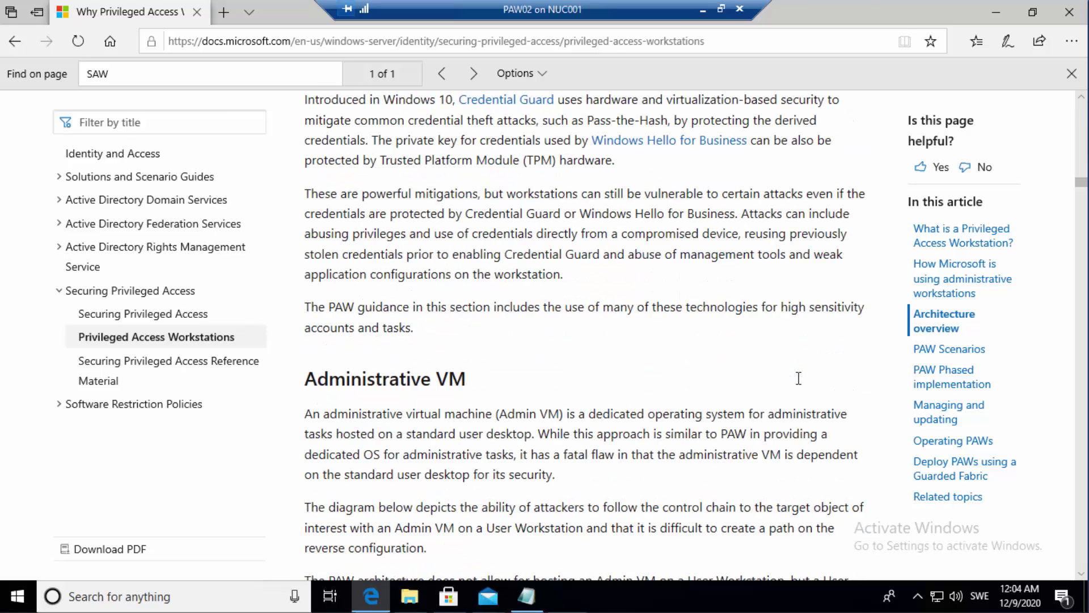
{"action": "scroll", "coordinate": [798, 378], "scroll_direction": "down", "scroll_amount": 4}
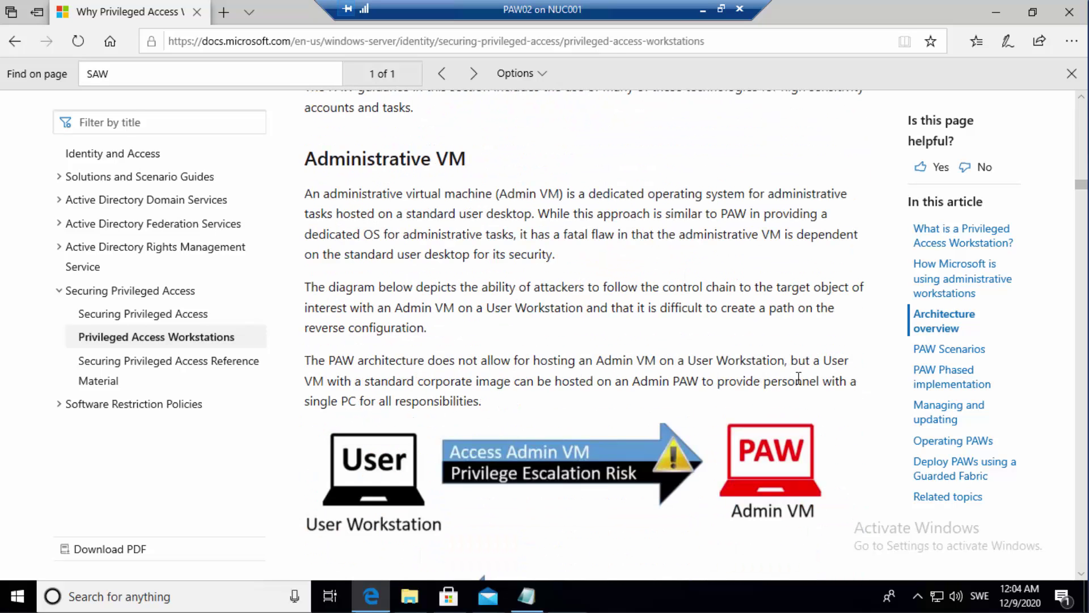
{"action": "scroll", "coordinate": [798, 378], "scroll_direction": "down", "scroll_amount": 3}
{"action": "scroll", "coordinate": [855, 432], "scroll_direction": "down", "scroll_amount": 1}
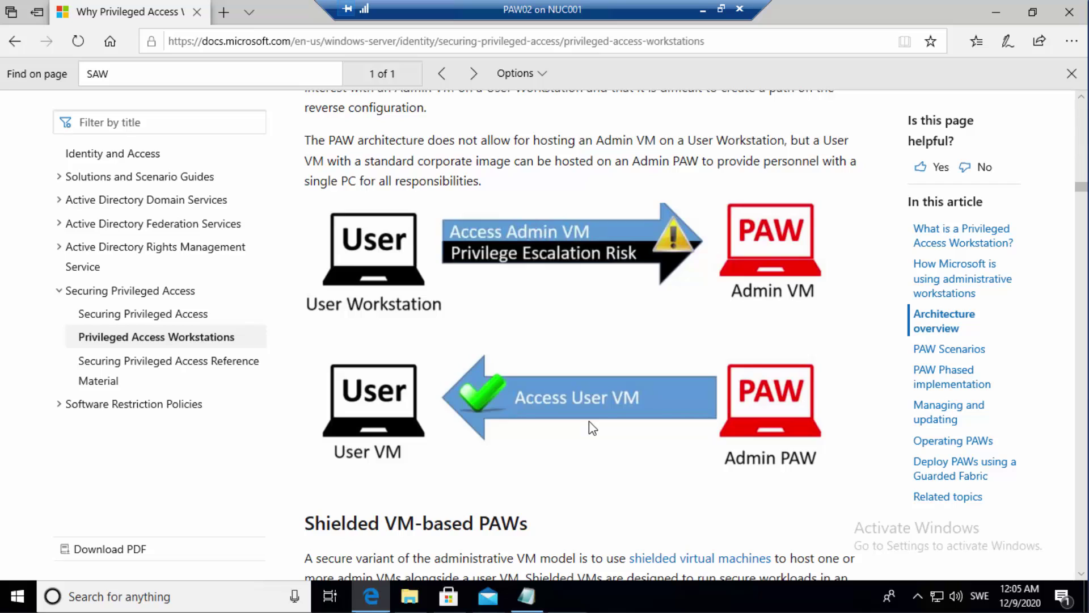
{"action": "scroll", "coordinate": [669, 444], "scroll_direction": "down", "scroll_amount": 5}
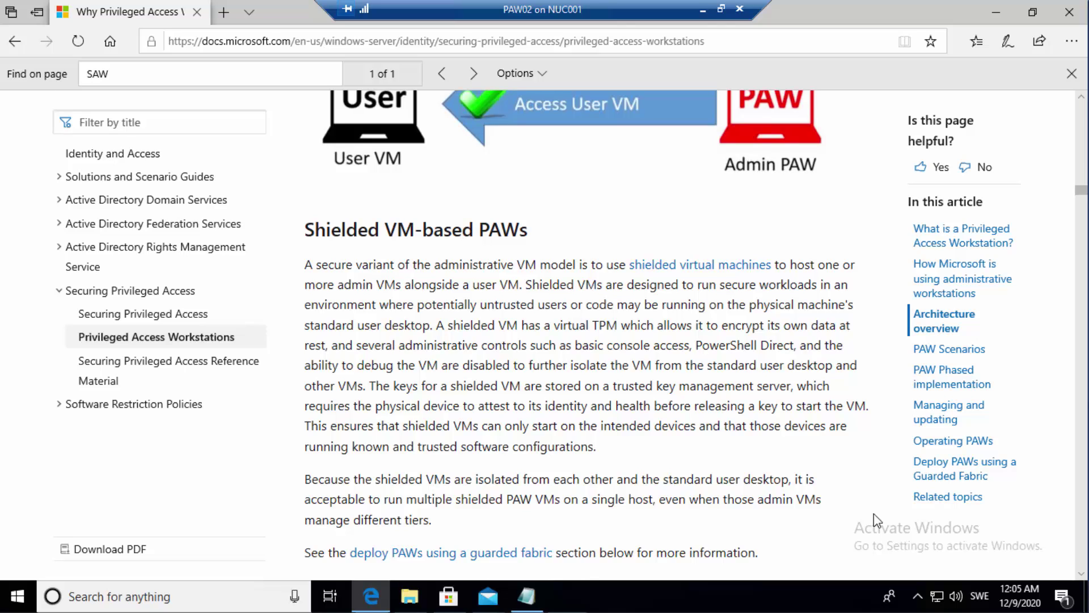
Step: Search the web for "host guardian services" in a new tab and open the Microsoft Docs page "Managing the Host Guardian Service"
{"action": "left_click", "coordinate": [231, 9]}
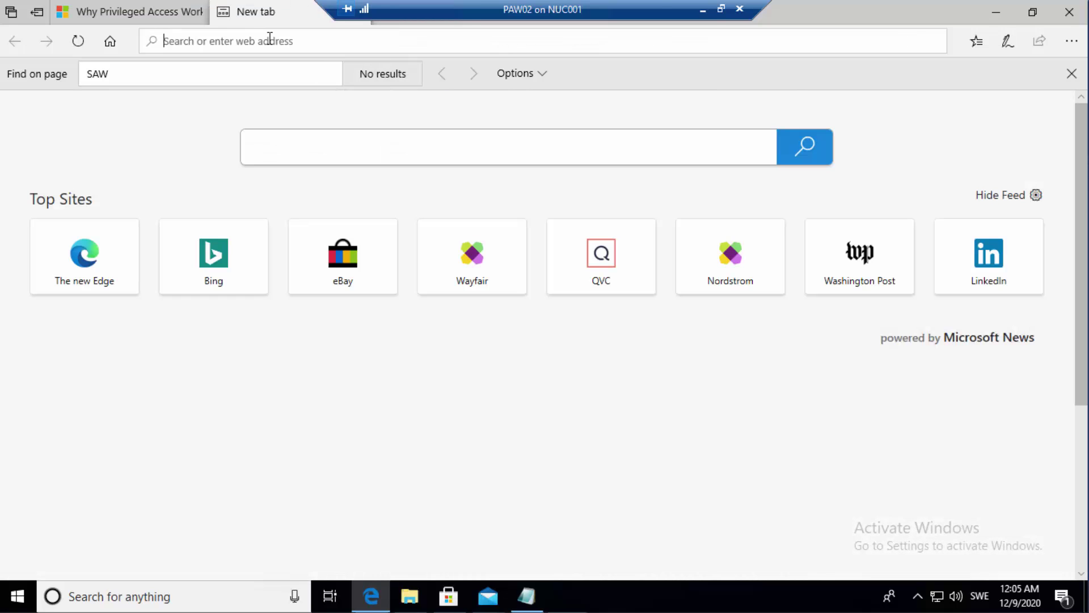
{"action": "type", "text": "host guar"}
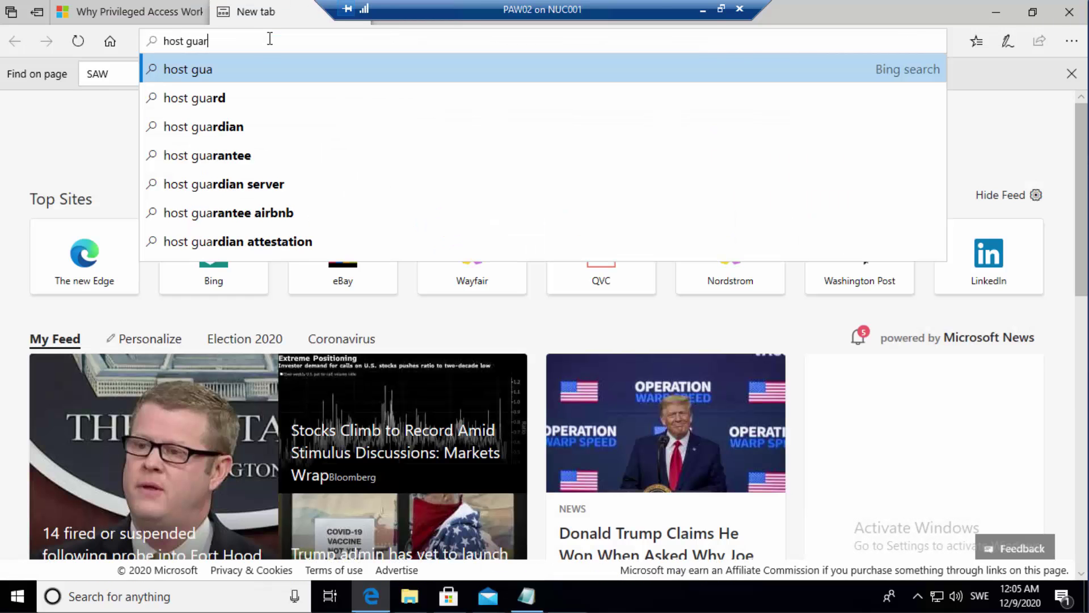
{"action": "type", "text": "dian service"}
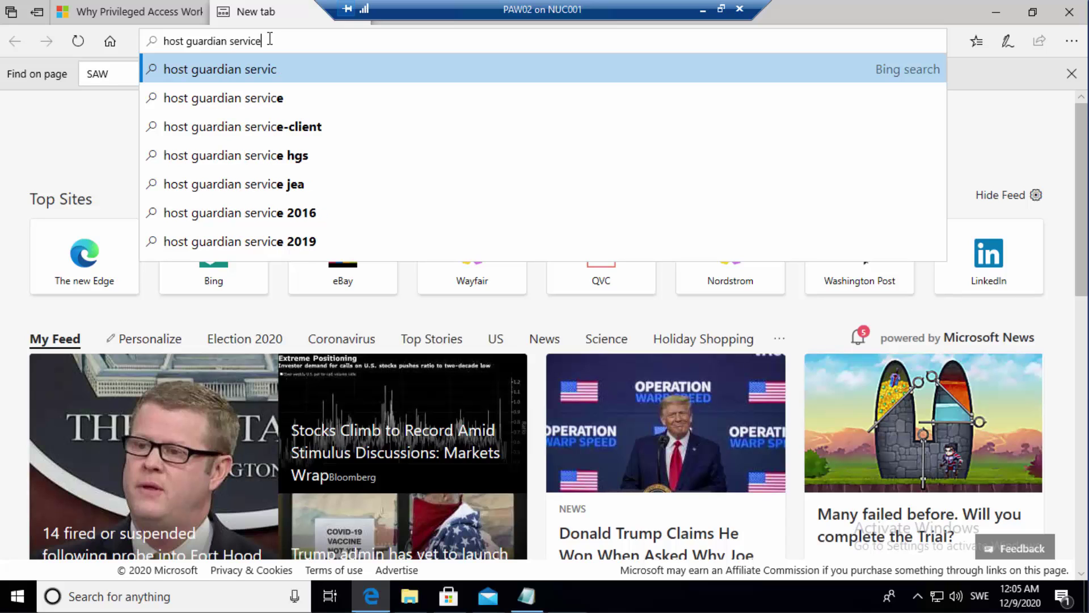
{"action": "type", "text": "s"}
{"action": "key", "text": "Return"}
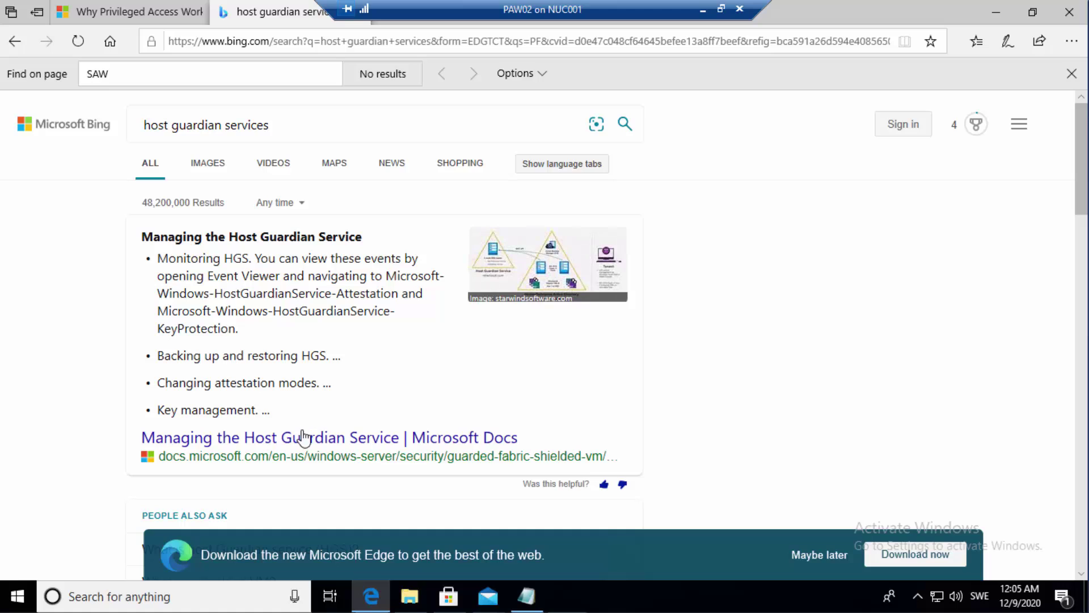
{"action": "left_click", "coordinate": [337, 437]}
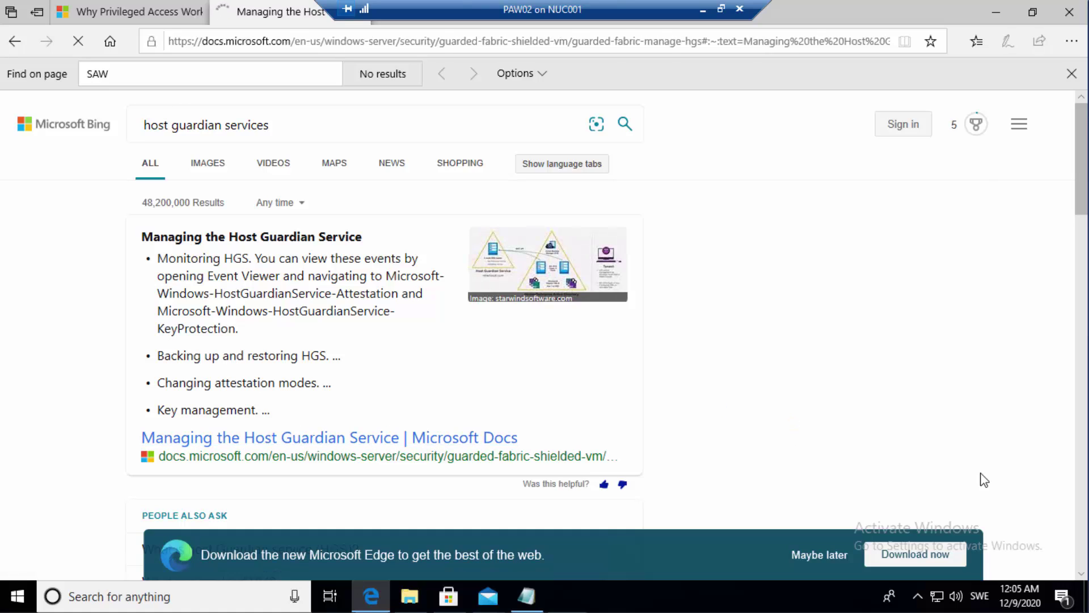
Step: Skim the Host Guardian Service page through its backup and recovery sections, return to its beginning and highlight the page title
{"action": "scroll", "coordinate": [978, 447], "scroll_direction": "down", "scroll_amount": 10}
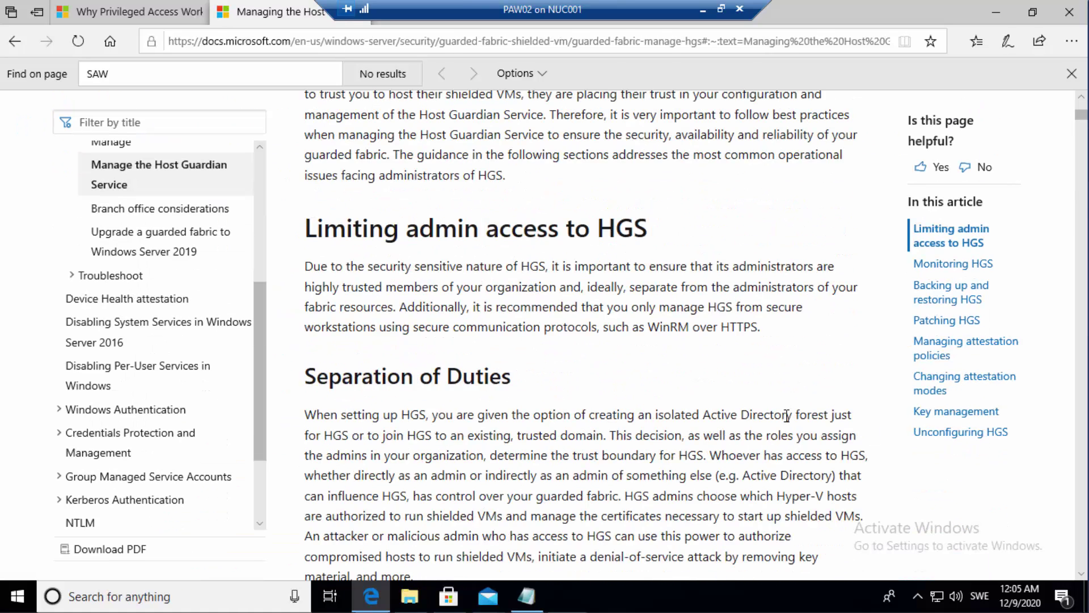
{"action": "scroll", "coordinate": [787, 417], "scroll_direction": "down", "scroll_amount": 10}
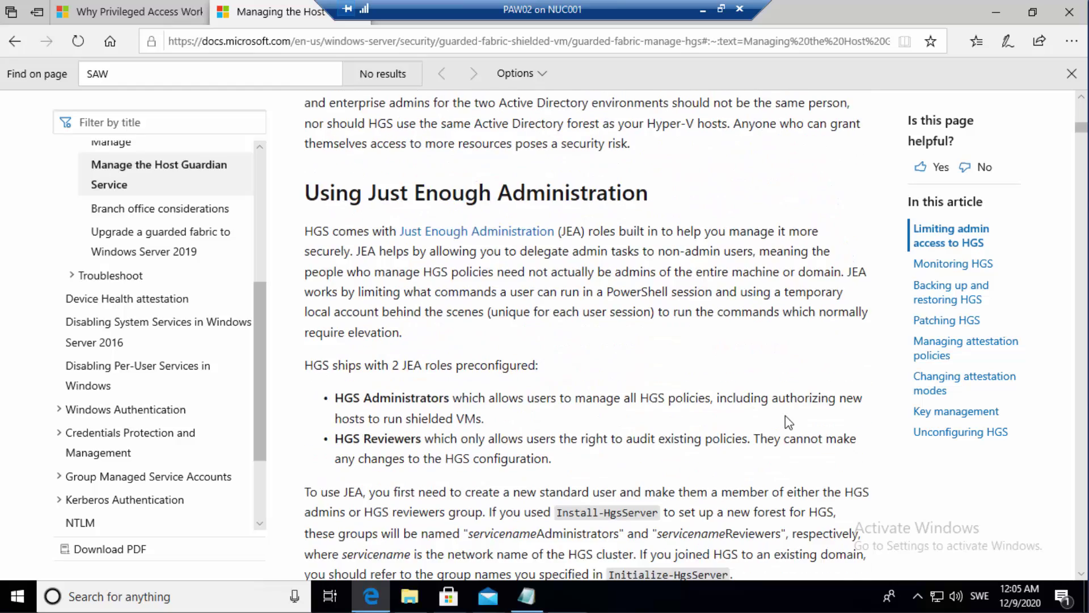
{"action": "scroll", "coordinate": [785, 416], "scroll_direction": "down", "scroll_amount": 10}
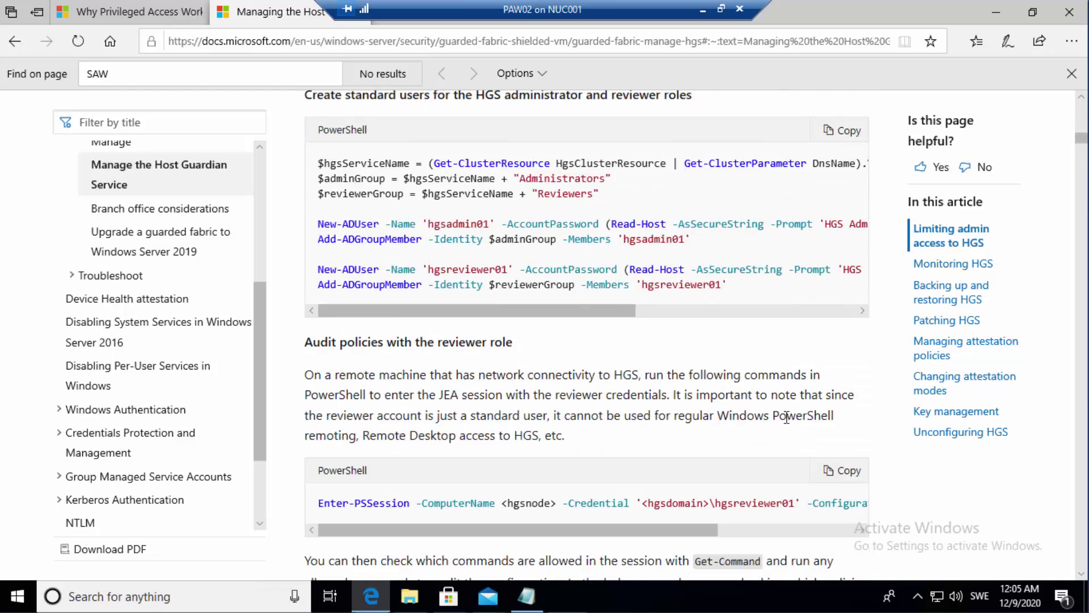
{"action": "scroll", "coordinate": [789, 424], "scroll_direction": "down", "scroll_amount": 8}
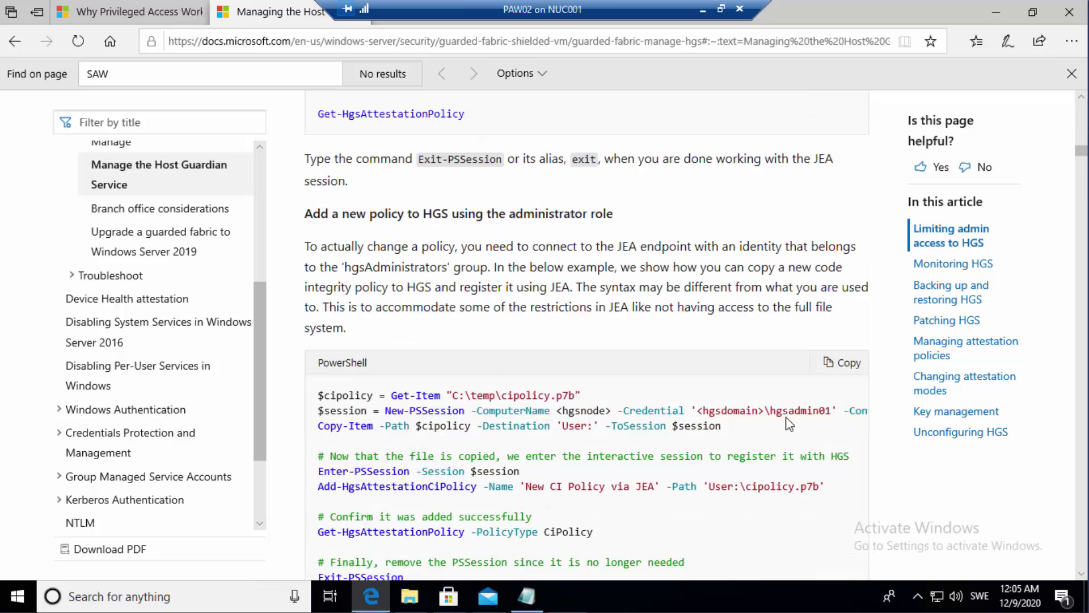
{"action": "scroll", "coordinate": [790, 424], "scroll_direction": "down", "scroll_amount": 8}
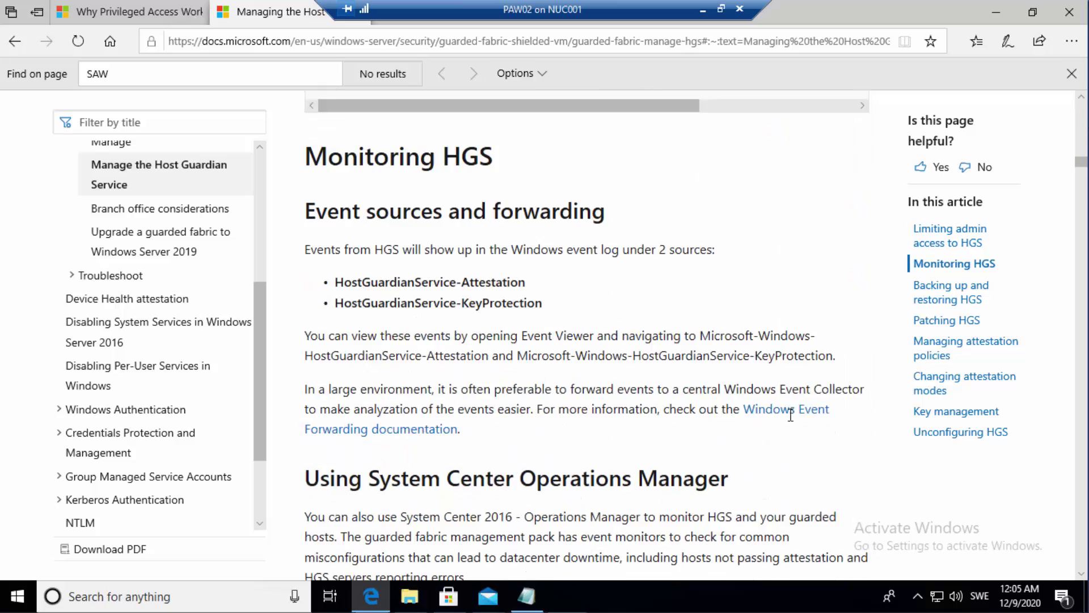
{"action": "scroll", "coordinate": [790, 415], "scroll_direction": "down", "scroll_amount": 12}
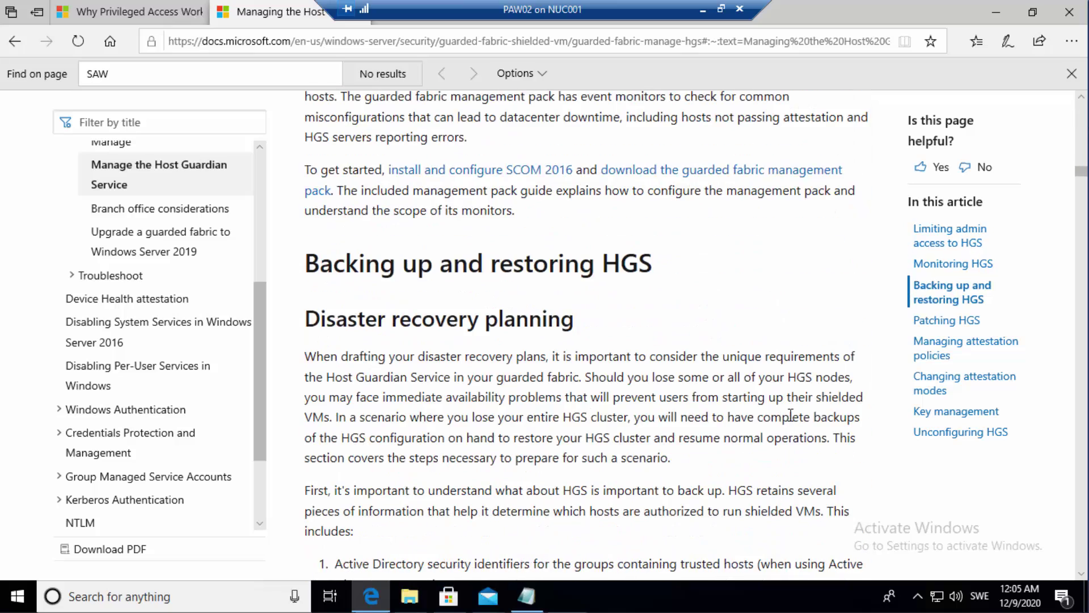
{"action": "scroll", "coordinate": [790, 417], "scroll_direction": "down", "scroll_amount": 3}
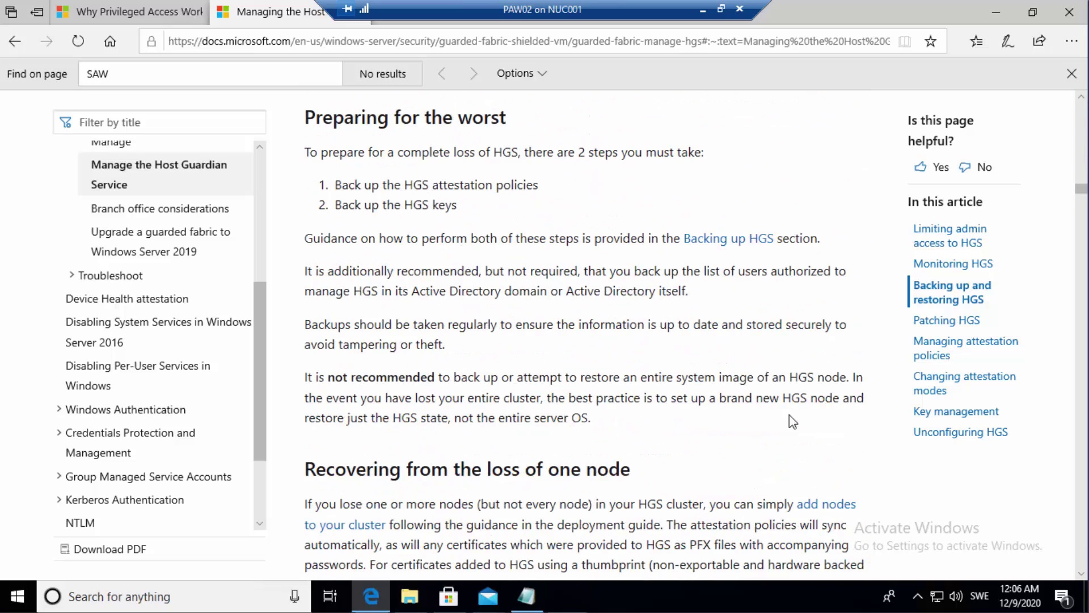
{"action": "scroll", "coordinate": [793, 414], "scroll_direction": "down", "scroll_amount": 4}
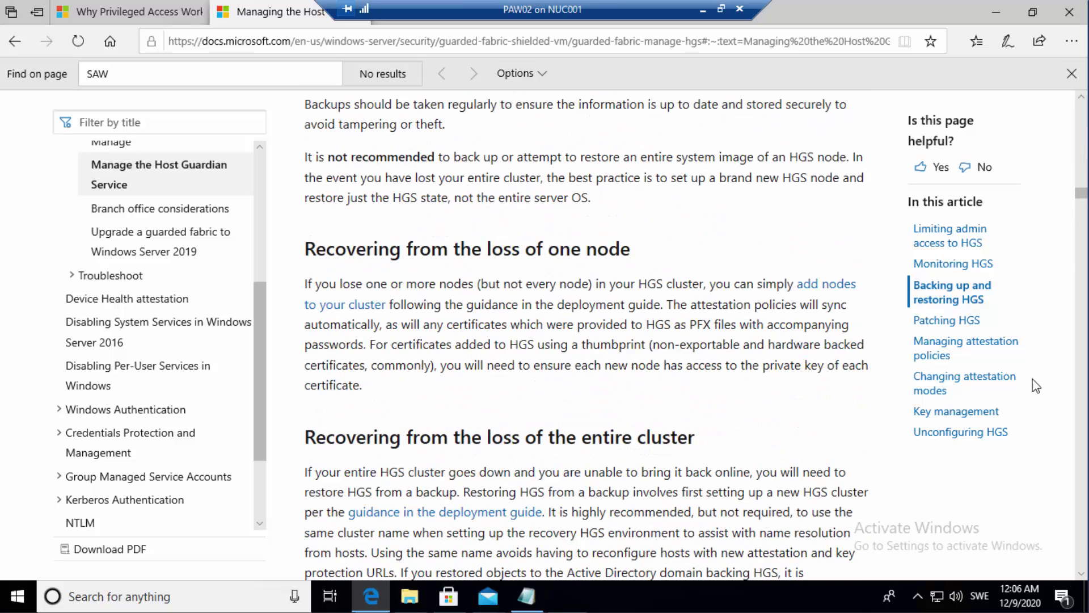
{"action": "left_click_drag", "start_coordinate": [1082, 193], "coordinate": [1082, 99]}
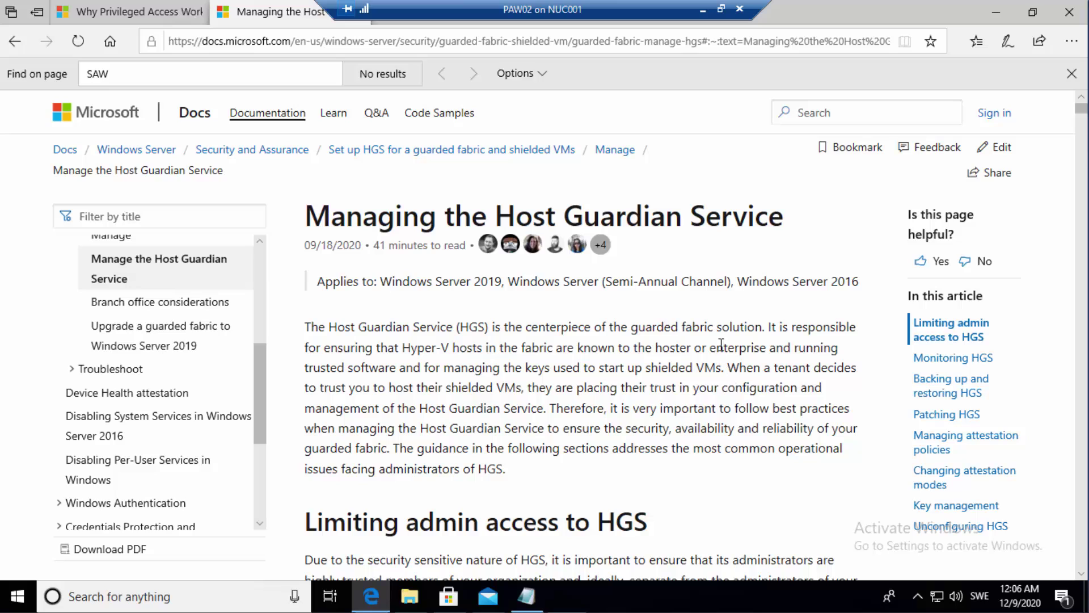
{"action": "left_click_drag", "start_coordinate": [785, 218], "coordinate": [282, 211]}
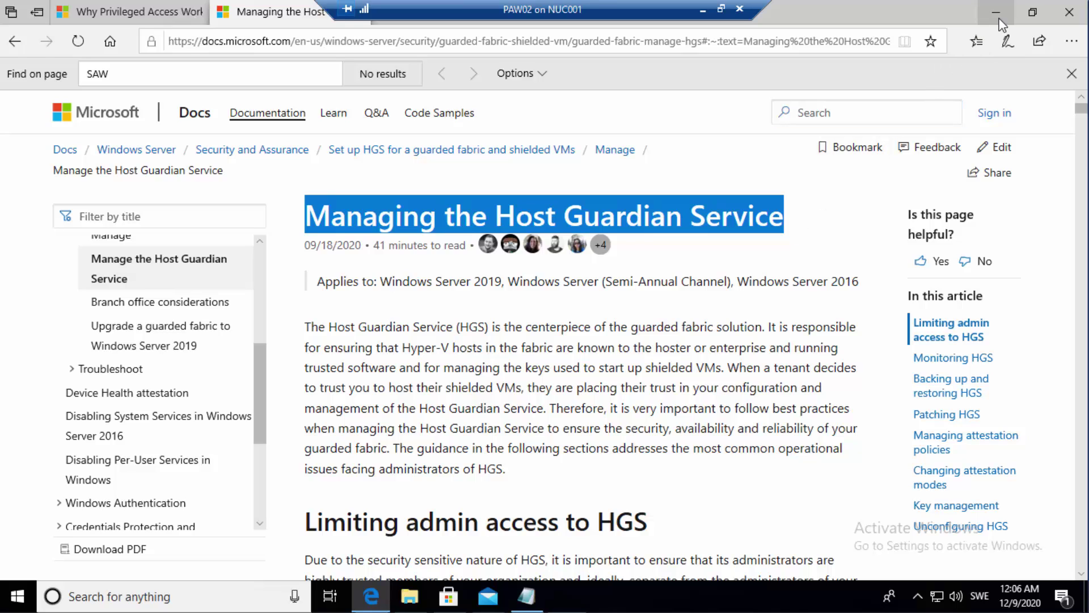
Step: Return to the Privileged Access Workstations article and review the jump server and privilege management solutions sections with their diagrams
{"action": "left_click", "coordinate": [126, 17]}
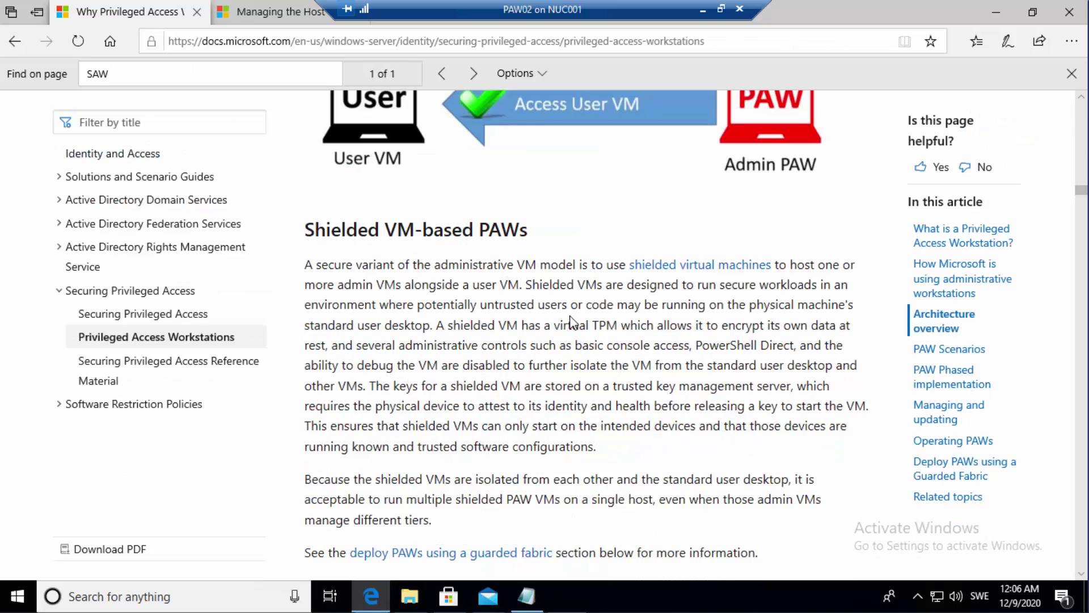
{"action": "scroll", "coordinate": [624, 352], "scroll_direction": "down", "scroll_amount": 3}
{"action": "scroll", "coordinate": [641, 363], "scroll_direction": "down", "scroll_amount": 5}
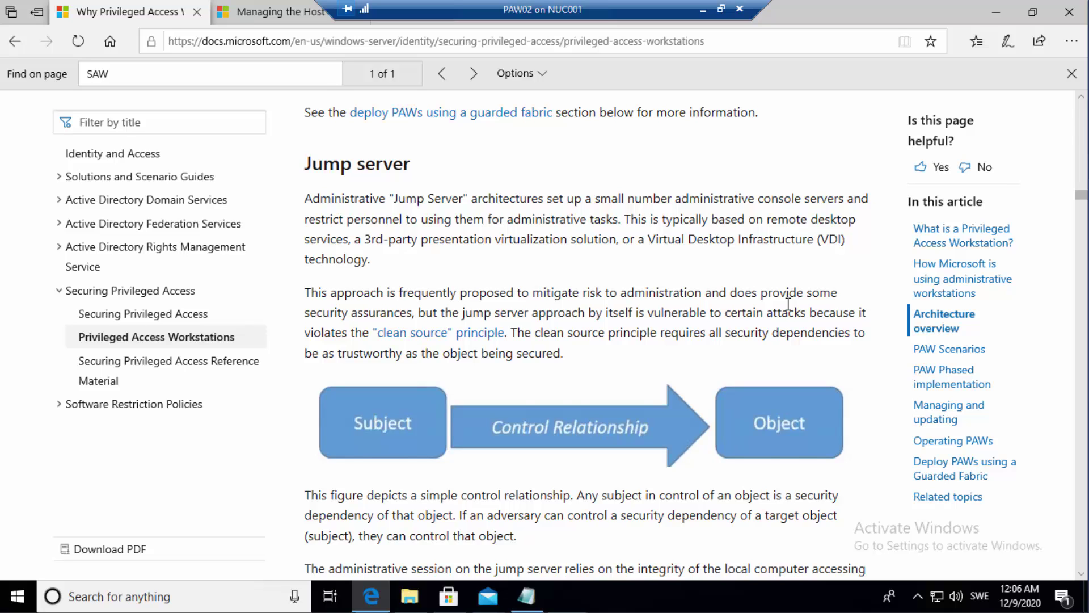
{"action": "scroll", "coordinate": [788, 305], "scroll_direction": "down", "scroll_amount": 1}
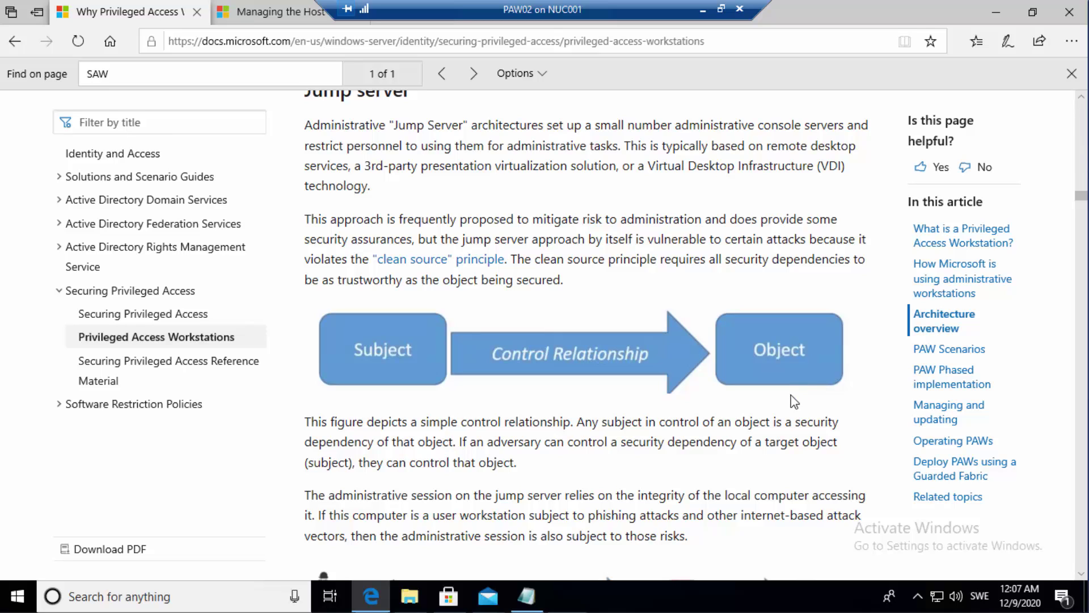
{"action": "scroll", "coordinate": [803, 463], "scroll_direction": "down", "scroll_amount": 3}
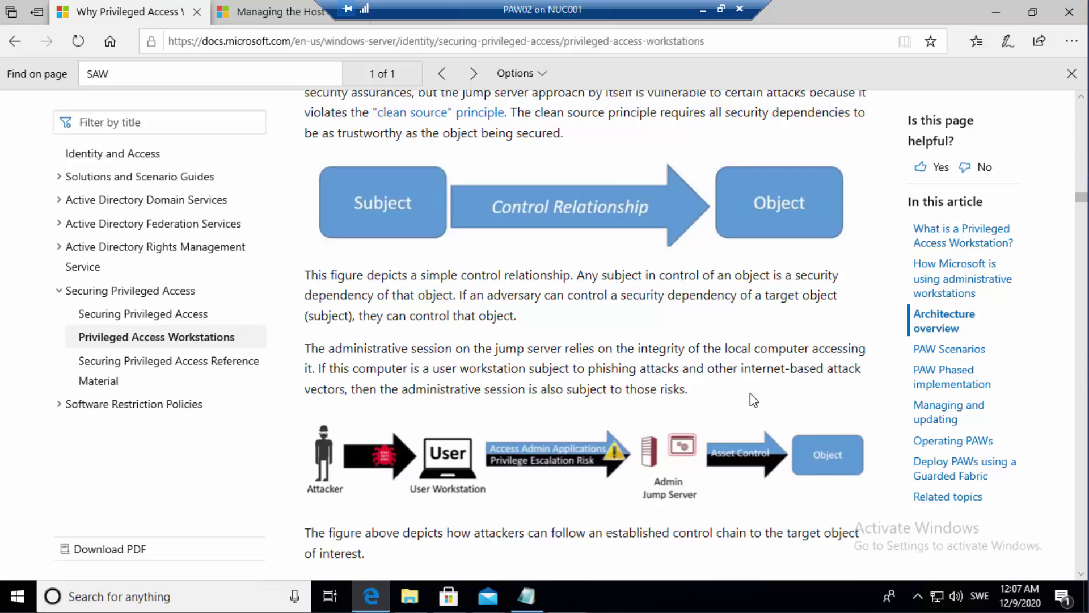
{"action": "scroll", "coordinate": [753, 400], "scroll_direction": "down", "scroll_amount": 3}
{"action": "scroll", "coordinate": [751, 392], "scroll_direction": "down", "scroll_amount": 3}
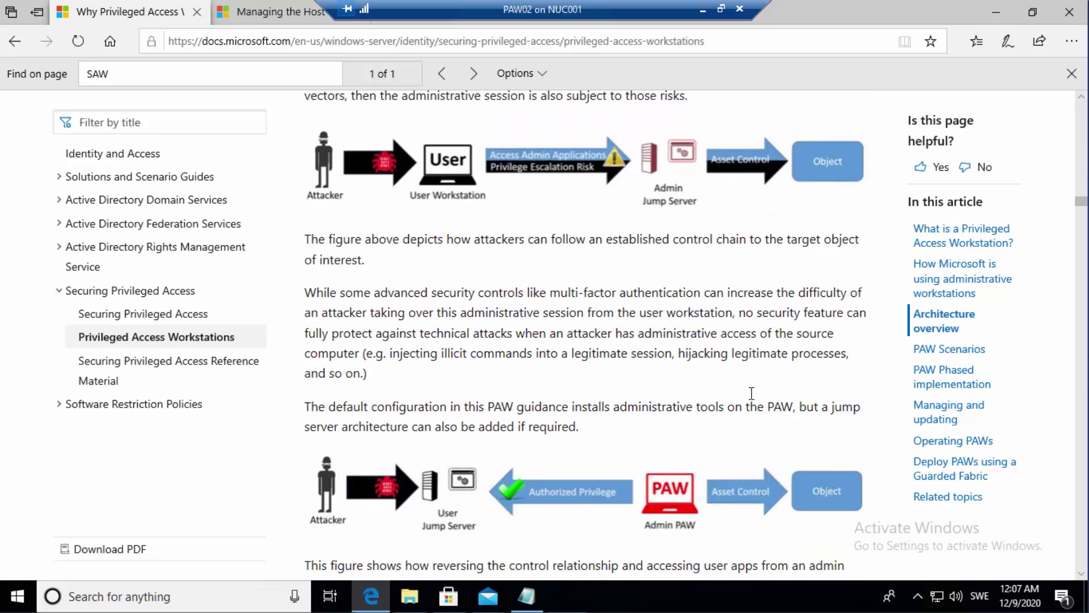
{"action": "scroll", "coordinate": [751, 393], "scroll_direction": "down", "scroll_amount": 3}
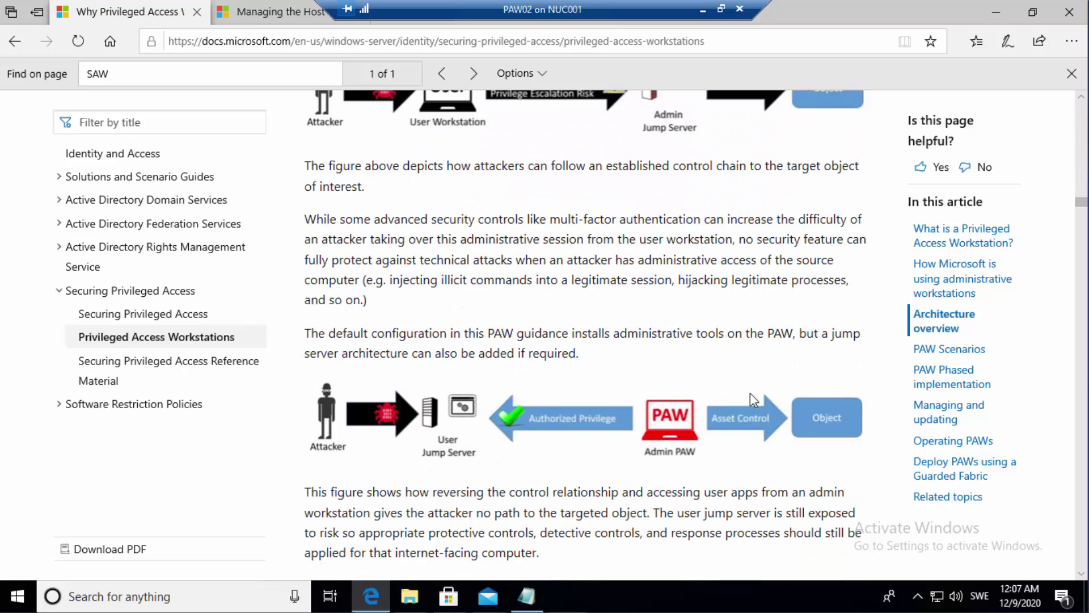
{"action": "scroll", "coordinate": [751, 393], "scroll_direction": "down", "scroll_amount": 5}
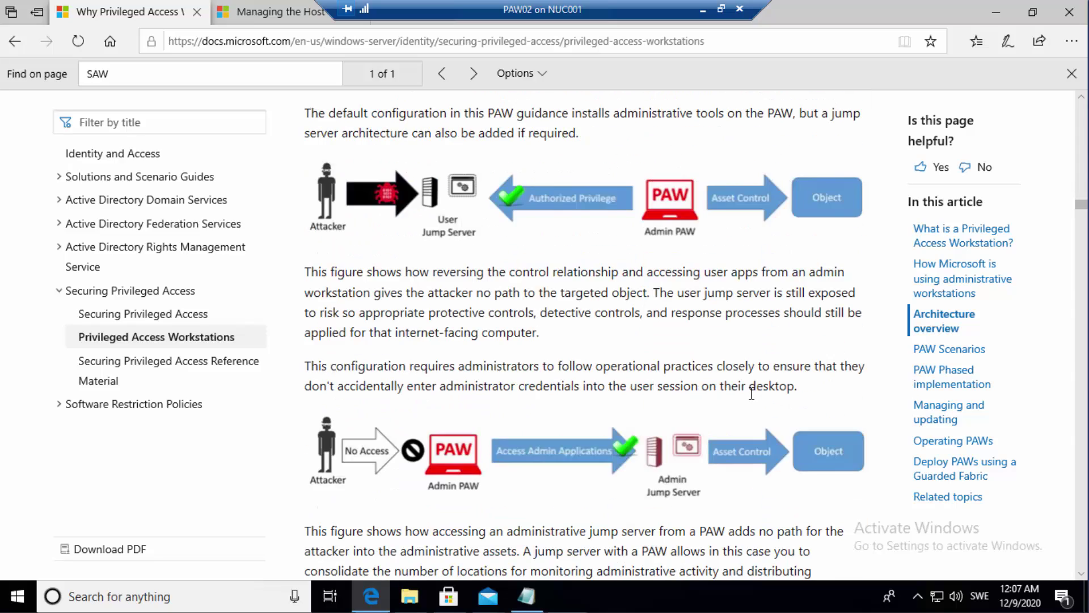
{"action": "scroll", "coordinate": [752, 397], "scroll_direction": "down", "scroll_amount": 10}
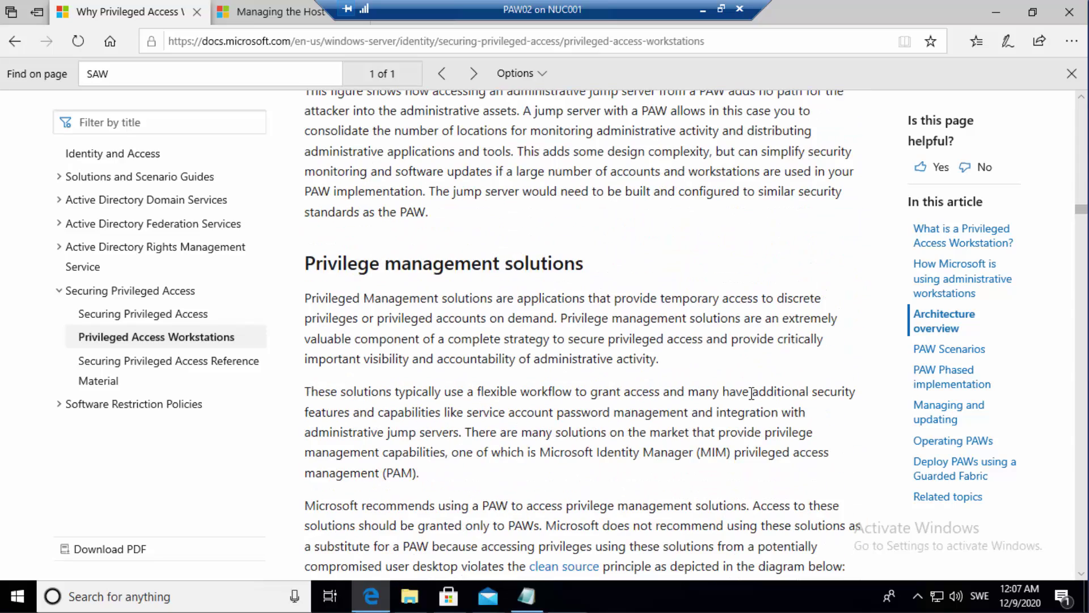
{"action": "scroll", "coordinate": [753, 400], "scroll_direction": "down", "scroll_amount": 3}
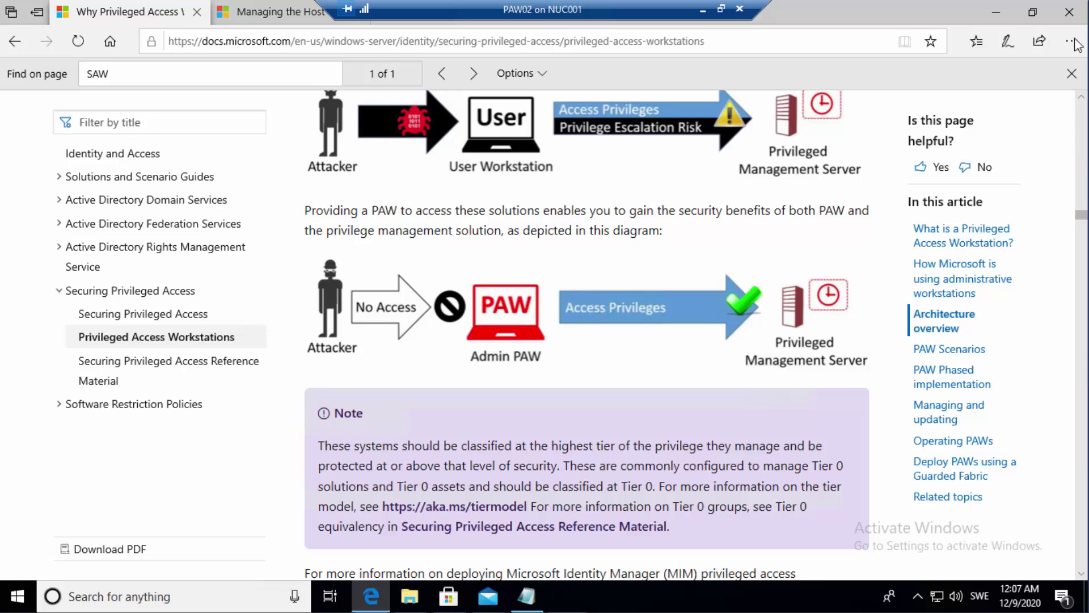
Step: Minimize the browser and Notepad, bring the PAW article back briefly, and minimize it again to show the PAW02 desktop
{"action": "left_click", "coordinate": [999, 13]}
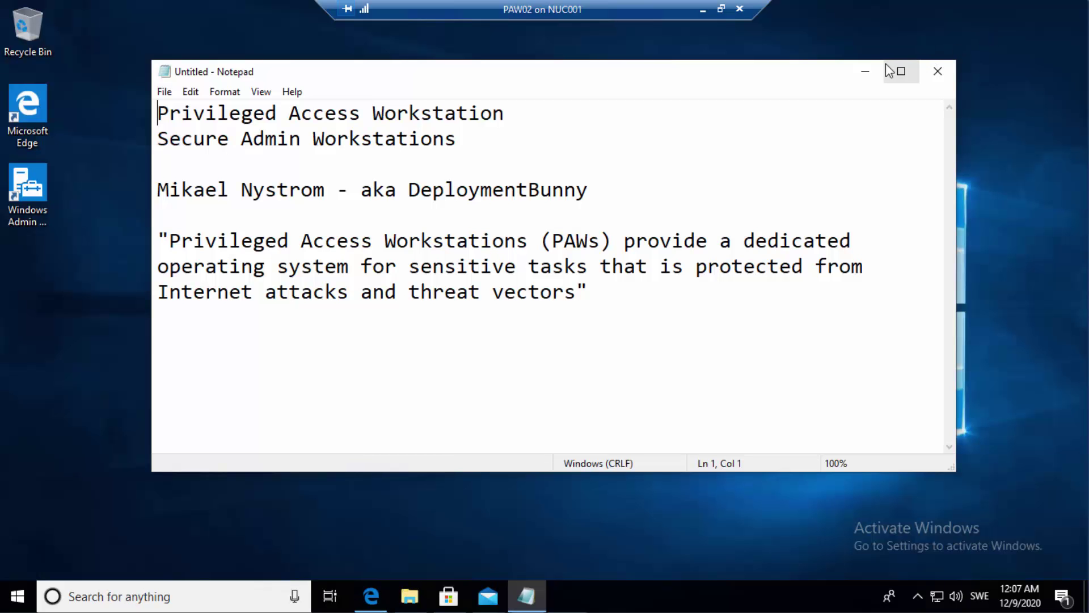
{"action": "left_click", "coordinate": [866, 71]}
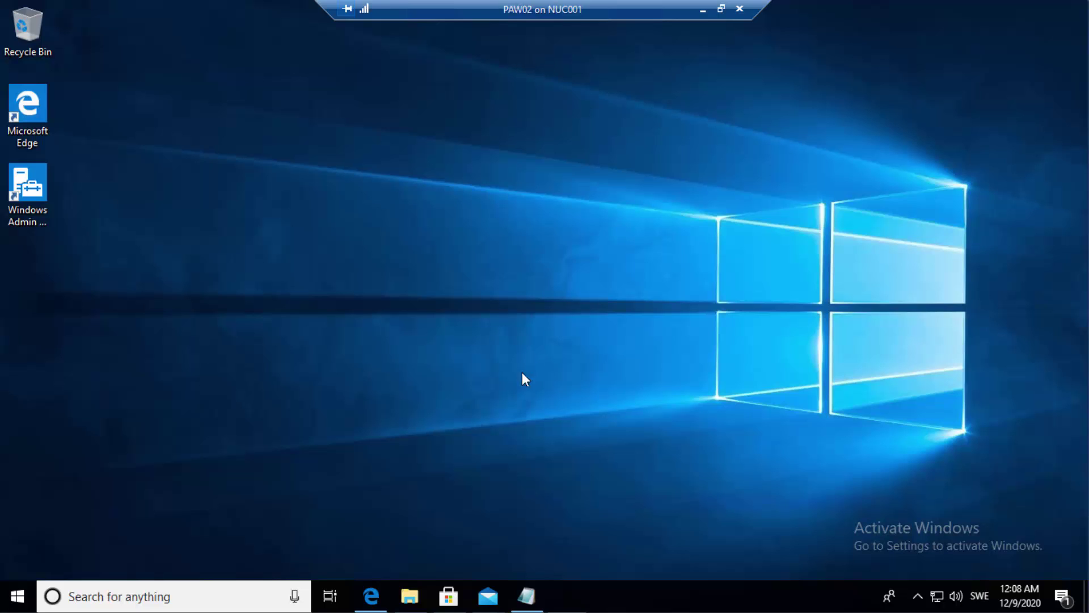
{"action": "mouse_move", "coordinate": [370, 596]}
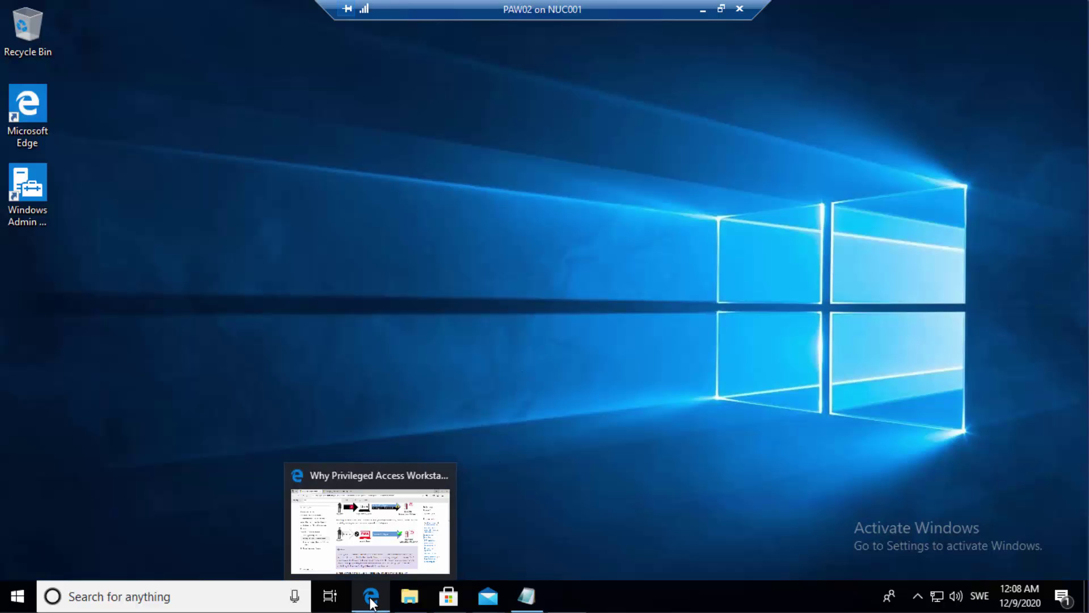
{"action": "left_click", "coordinate": [374, 547]}
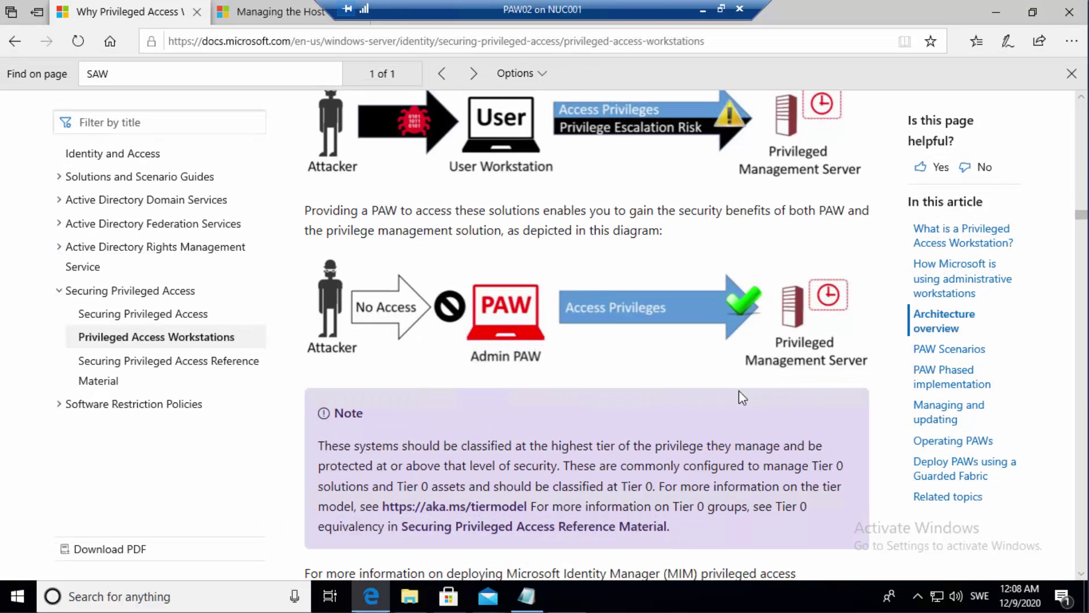
{"action": "left_click", "coordinate": [998, 14]}
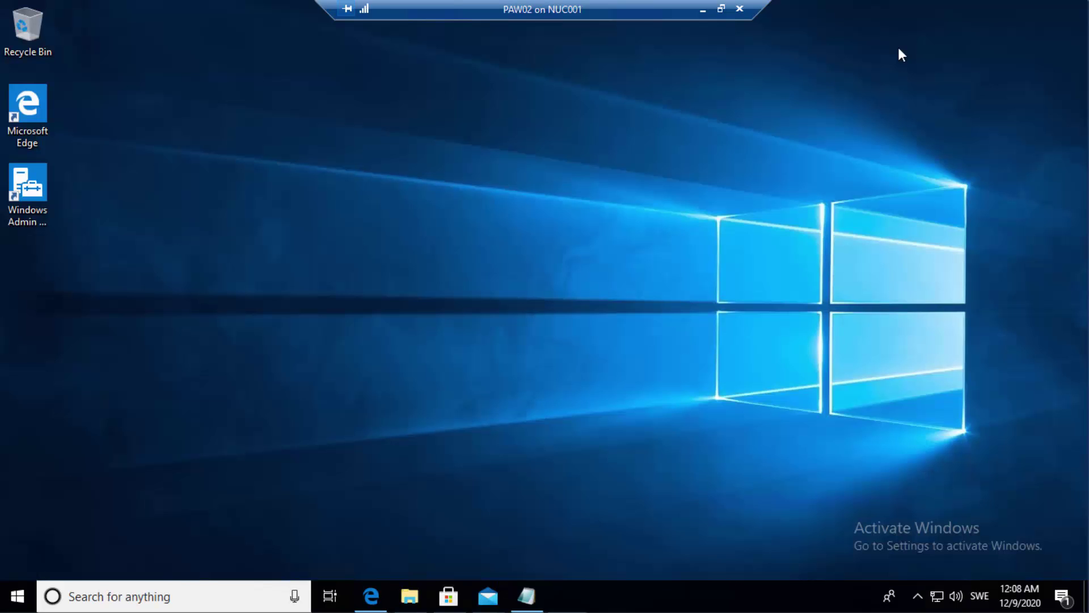
Step: Minimize the PAW02 session and the Paint diagram, and start the PAW03 virtual machine in Hyper-V Manager
{"action": "left_click", "coordinate": [702, 12]}
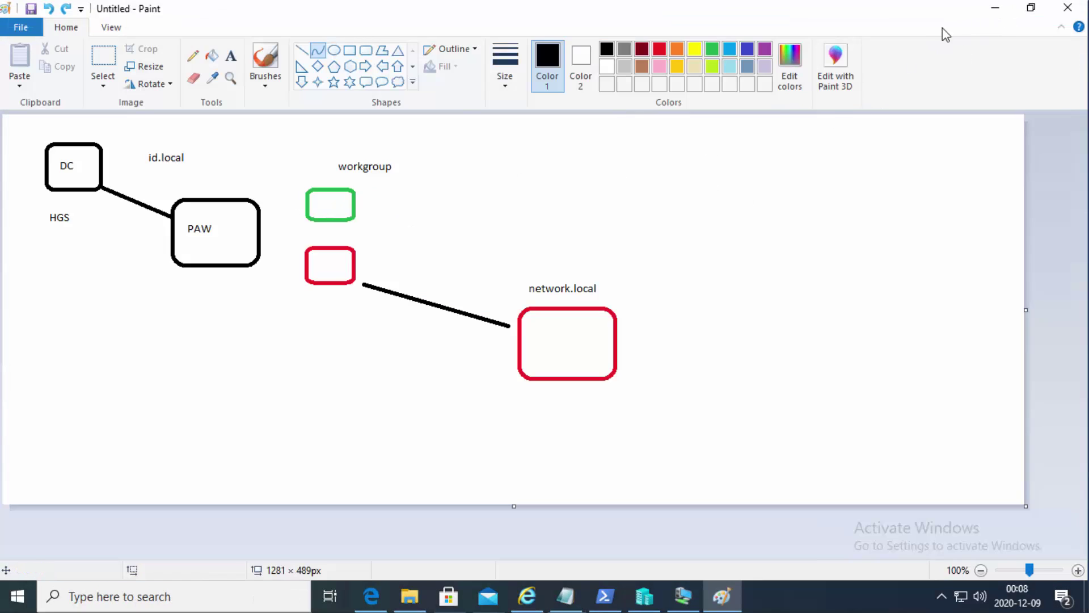
{"action": "left_click", "coordinate": [994, 10]}
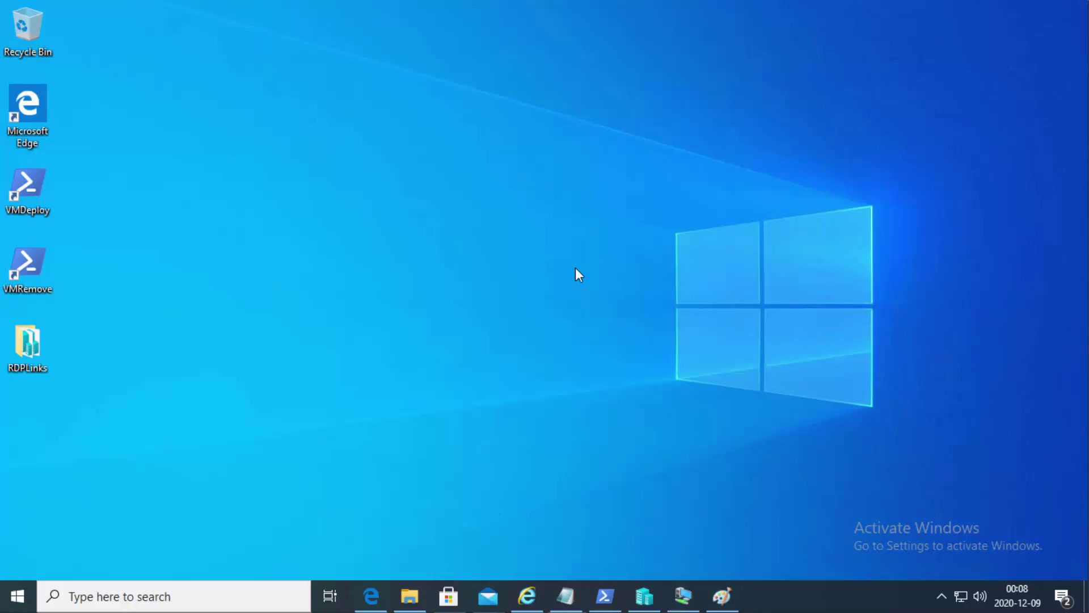
{"action": "left_click", "coordinate": [644, 595]}
{"action": "right_click", "coordinate": [443, 144]}
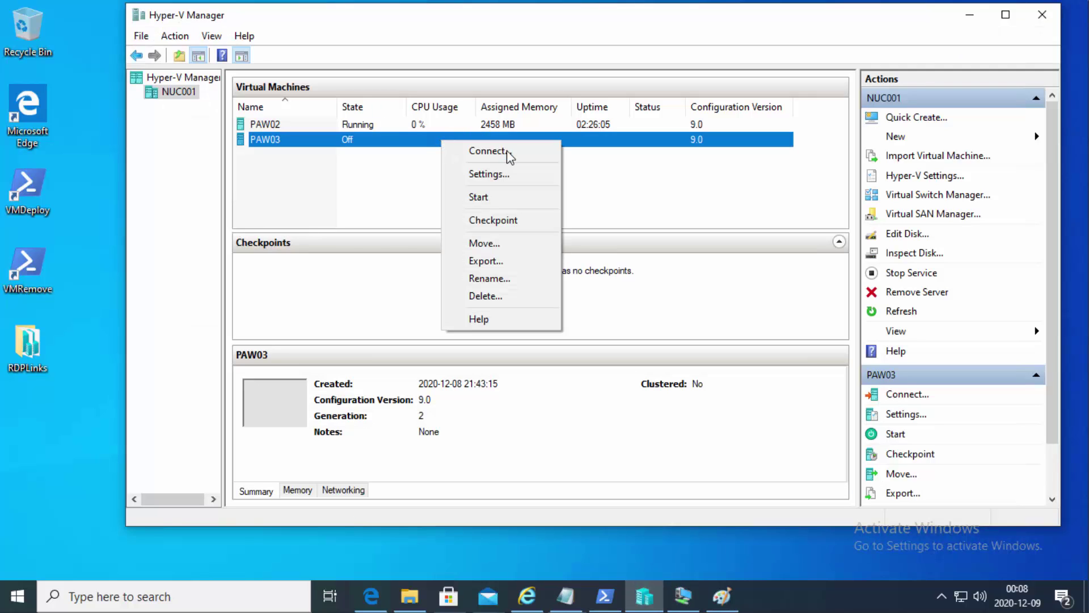
{"action": "left_click", "coordinate": [513, 197]}
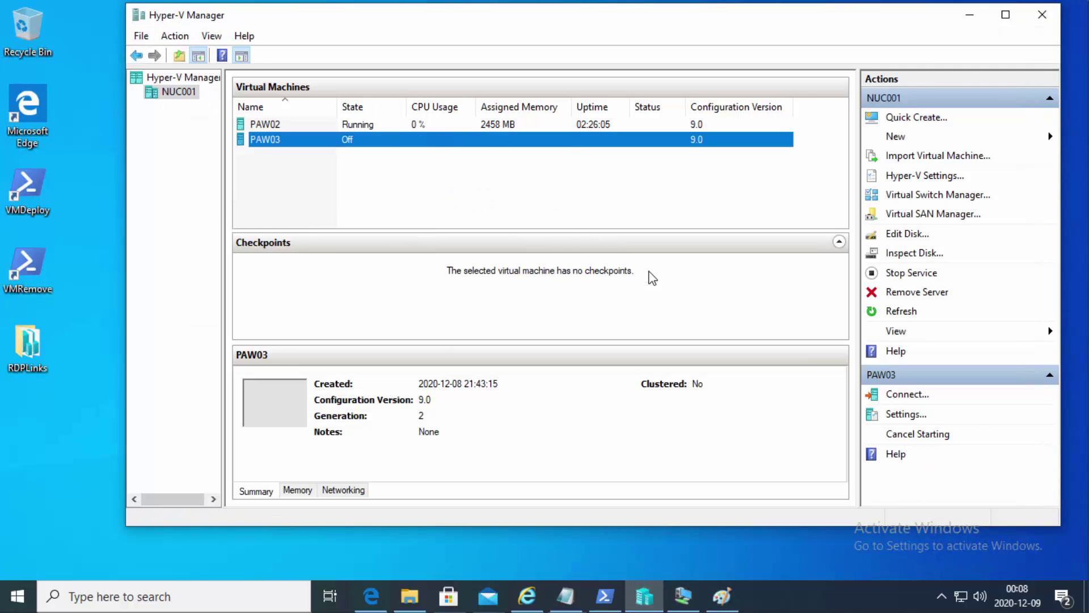
Step: Connect to PAW03 with an enhanced session at 1366 by 768 pixels and expand it to full screen
{"action": "right_click", "coordinate": [487, 135]}
{"action": "left_click", "coordinate": [564, 149]}
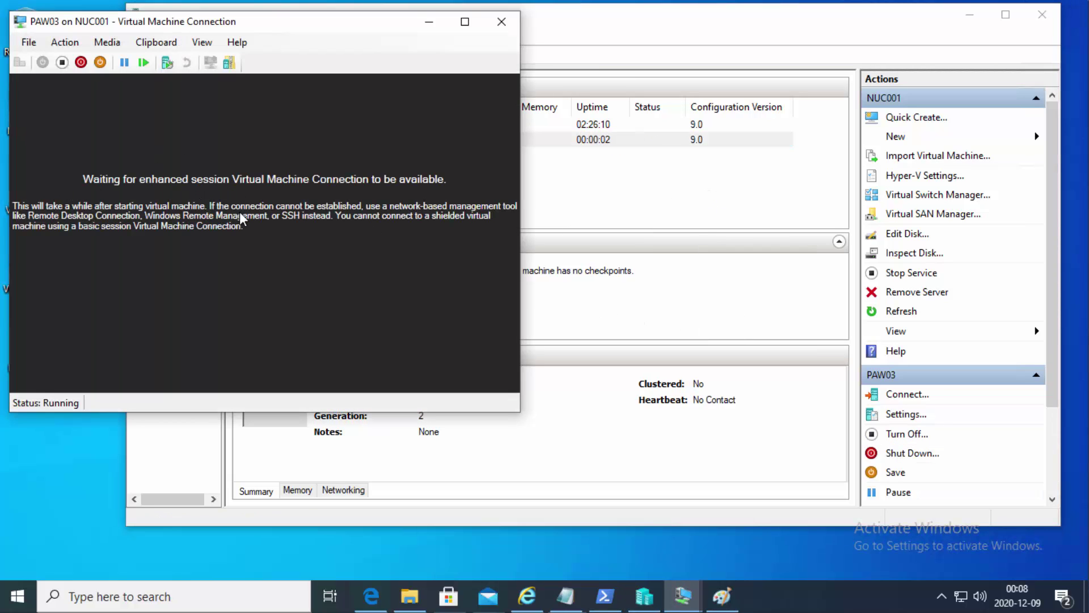
{"action": "left_click_drag", "start_coordinate": [365, 23], "coordinate": [650, 57]}
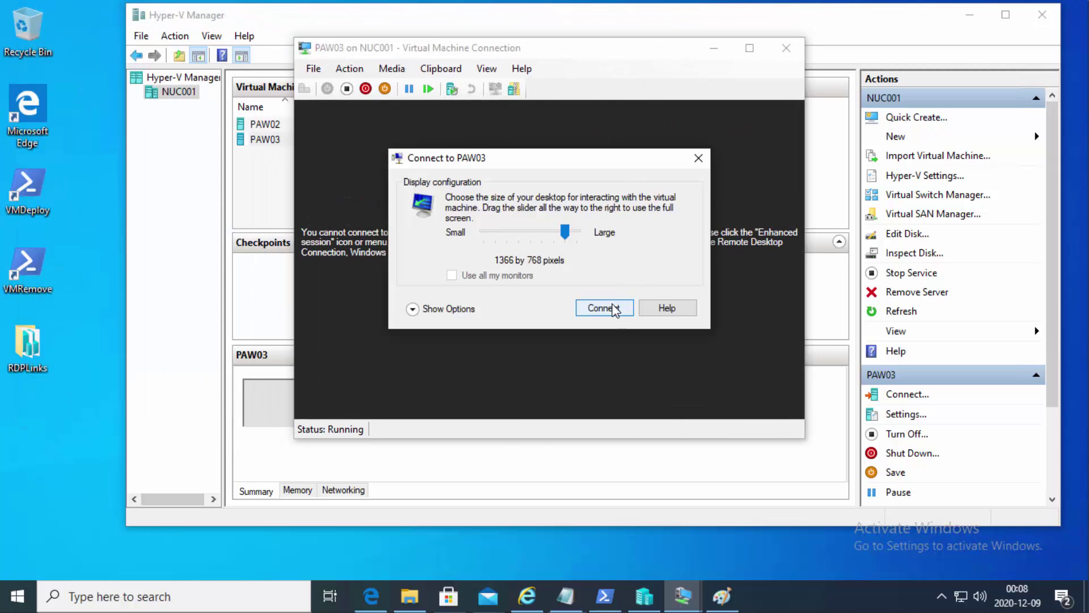
{"action": "left_click", "coordinate": [604, 308]}
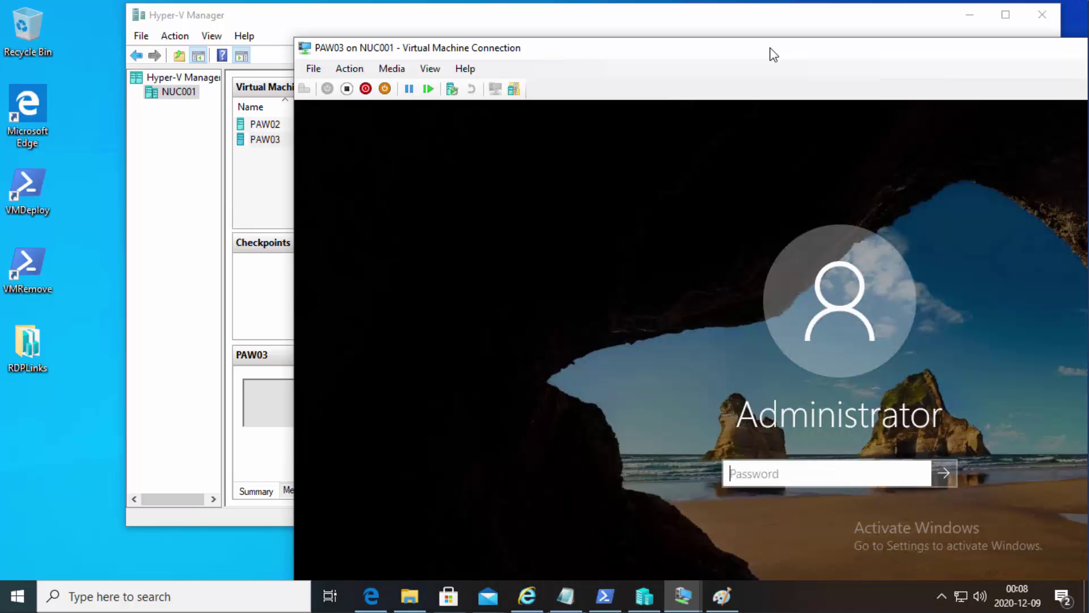
{"action": "double_click", "coordinate": [832, 57]}
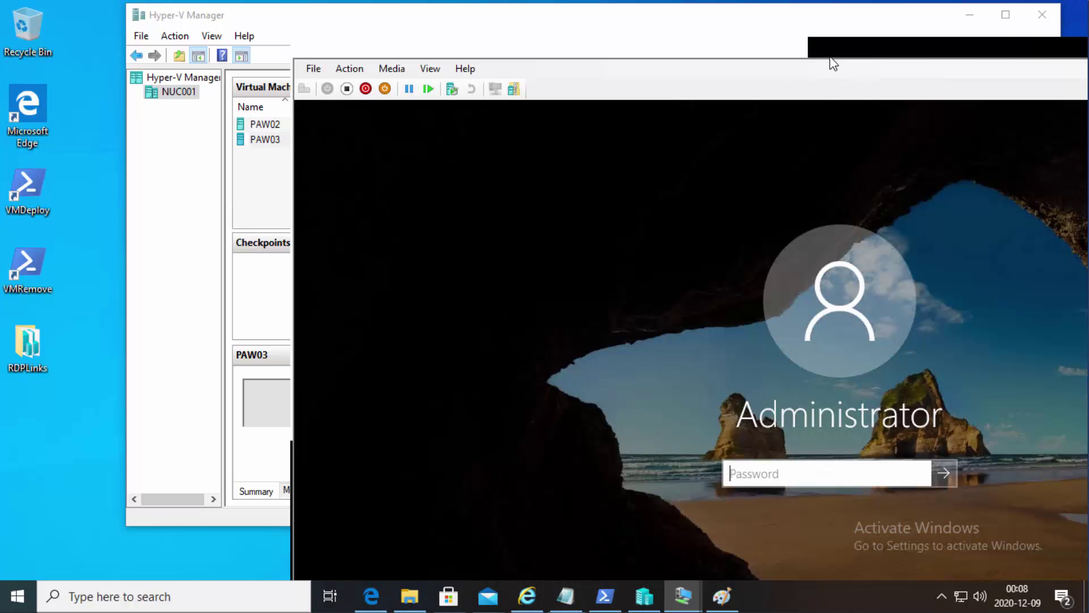
Step: Sign in to PAW03 as another user on the NETWORK domain with user name admadm and the account password
{"action": "left_click", "coordinate": [86, 579]}
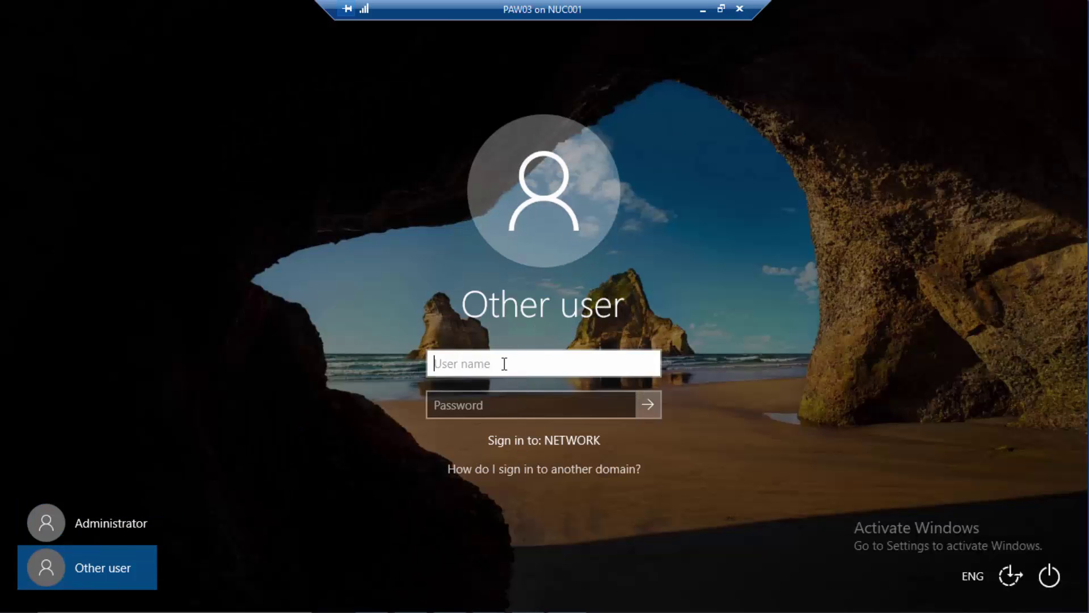
{"action": "type", "text": "ad"}
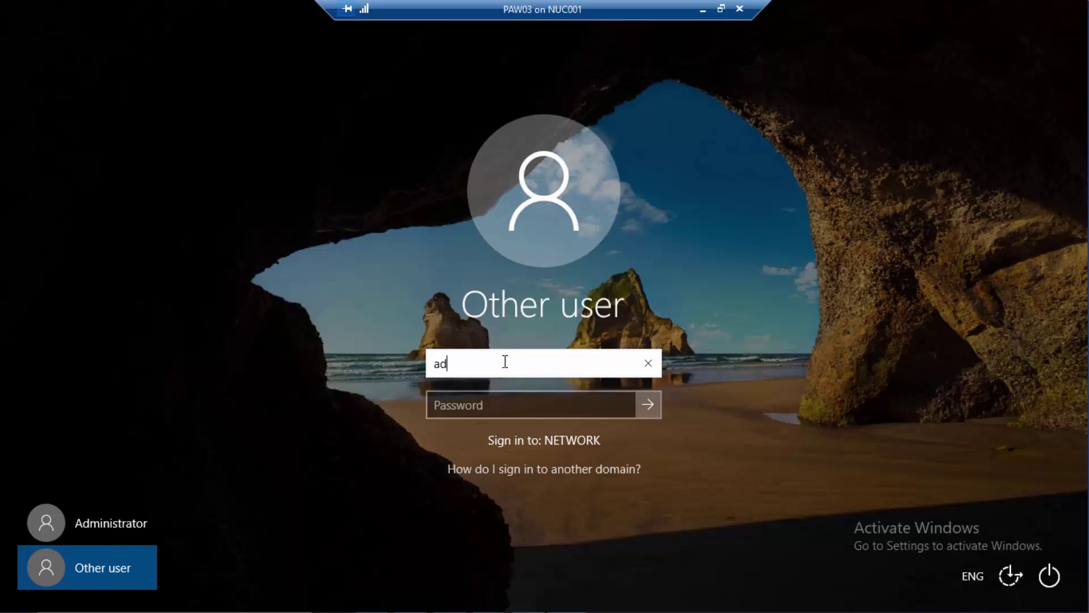
{"action": "key", "text": "BackSpace"}
{"action": "key", "text": "BackSpace"}
{"action": "type", "text": "admadm"}
{"action": "key", "text": "Tab"}
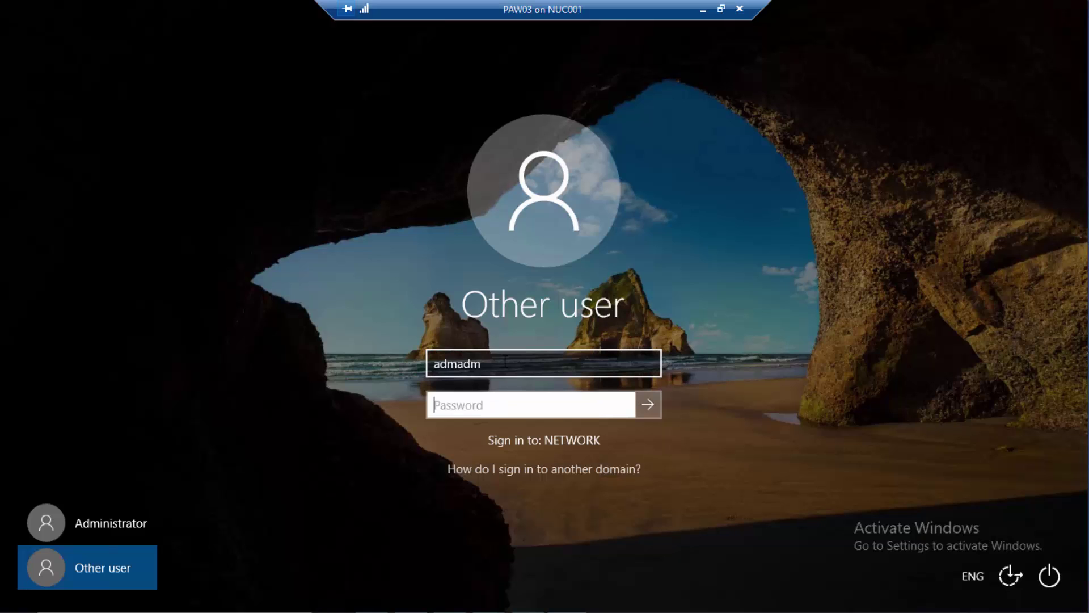
{"action": "type", "text": "***********"}
{"action": "key", "text": "Return"}
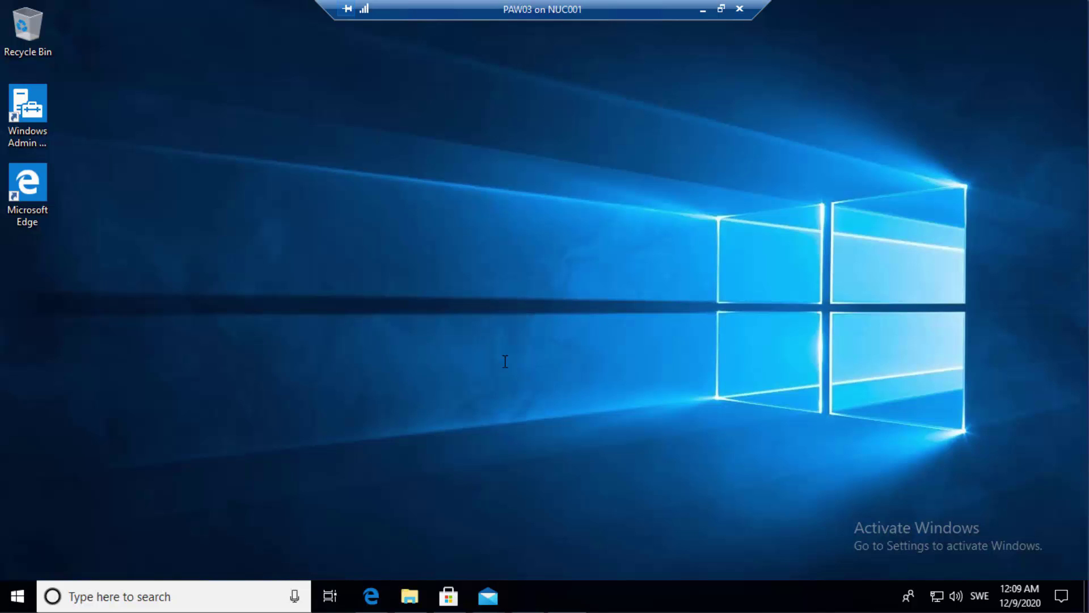
Step: Launch Windows Admin Center on PAW03 and browse the list of installed apps while it loads
{"action": "double_click", "coordinate": [28, 107]}
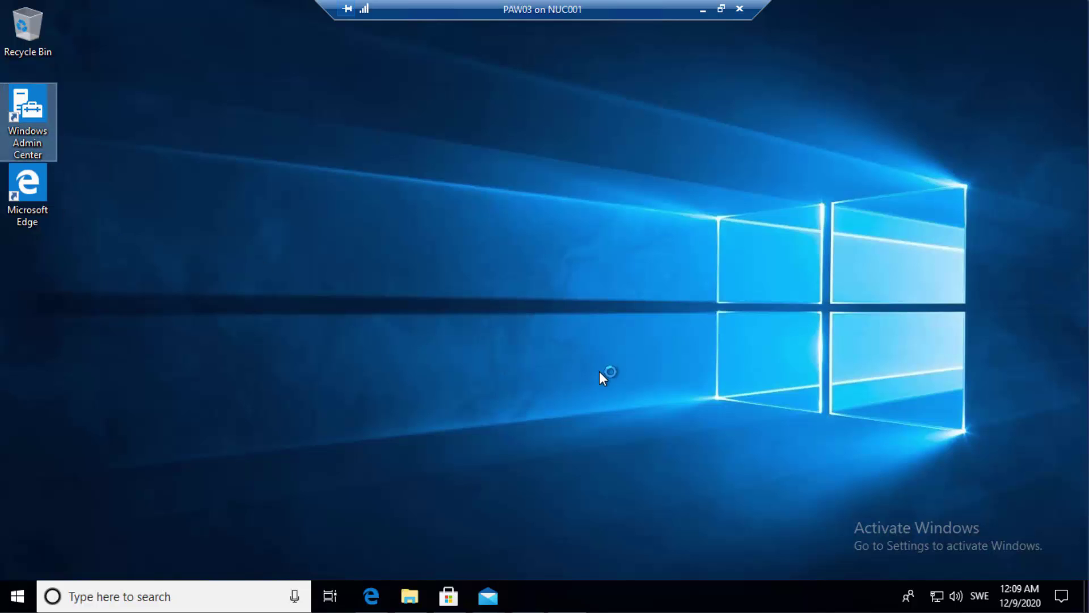
{"action": "left_click", "coordinate": [10, 604]}
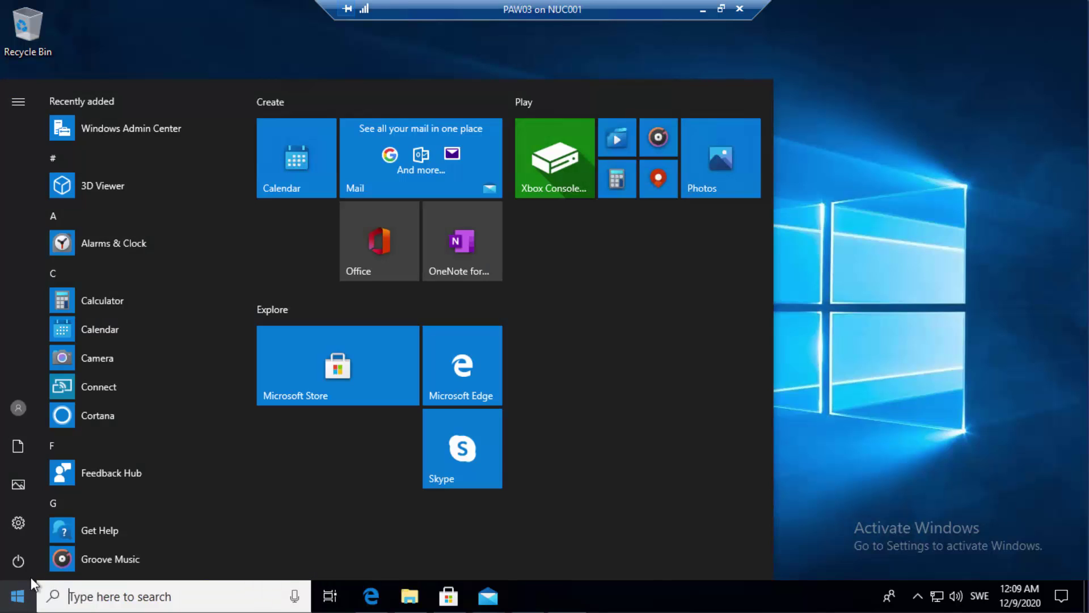
{"action": "scroll", "coordinate": [69, 454], "scroll_direction": "down", "scroll_amount": 3}
{"action": "scroll", "coordinate": [70, 454], "scroll_direction": "down", "scroll_amount": 5}
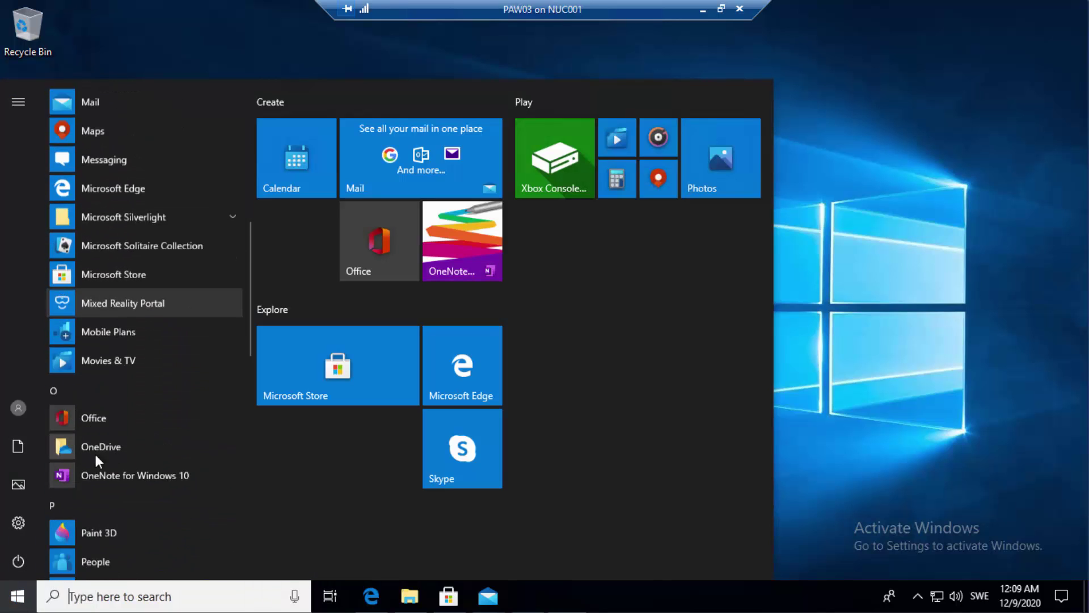
{"action": "scroll", "coordinate": [181, 386], "scroll_direction": "down", "scroll_amount": 10}
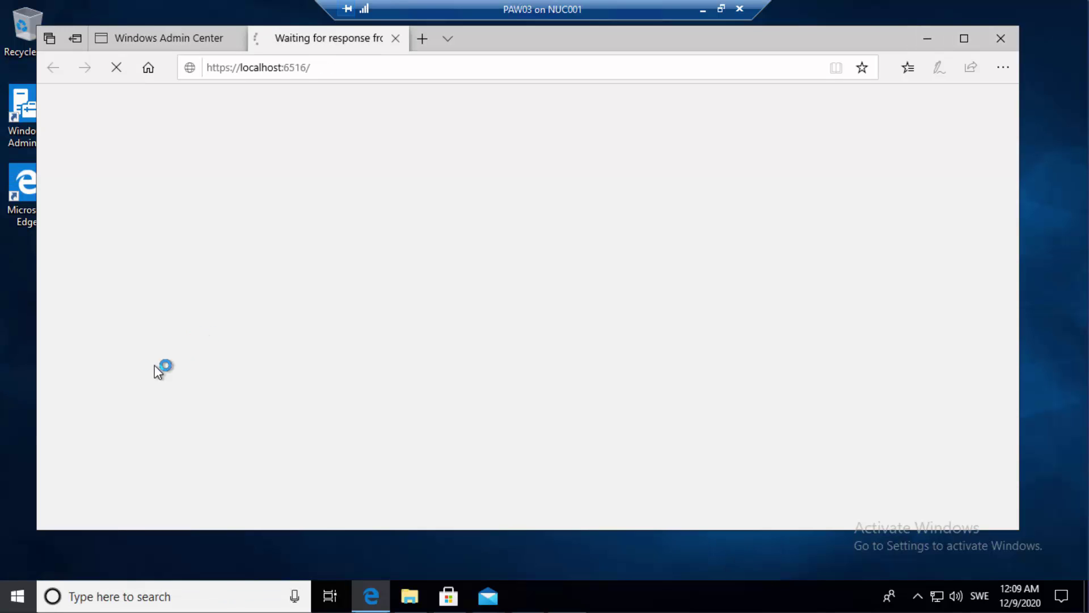
Step: Open Active Directory Domains and Trusts from the Windows Administrative Tools, and minimize both it and the browser
{"action": "left_click", "coordinate": [17, 595]}
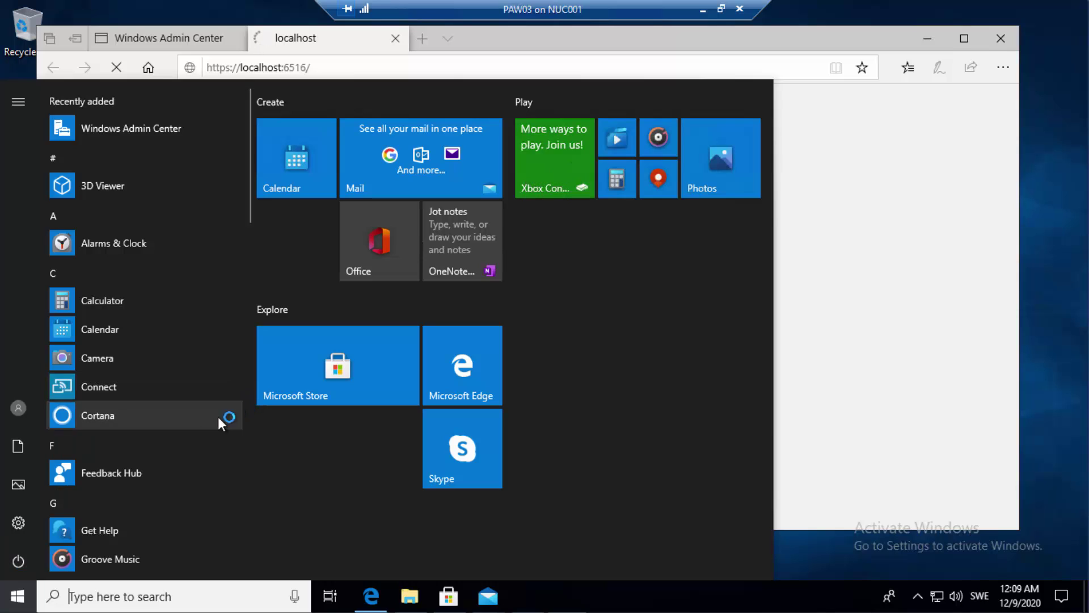
{"action": "scroll", "coordinate": [164, 442], "scroll_direction": "down", "scroll_amount": 10}
{"action": "scroll", "coordinate": [163, 440], "scroll_direction": "down", "scroll_amount": 6}
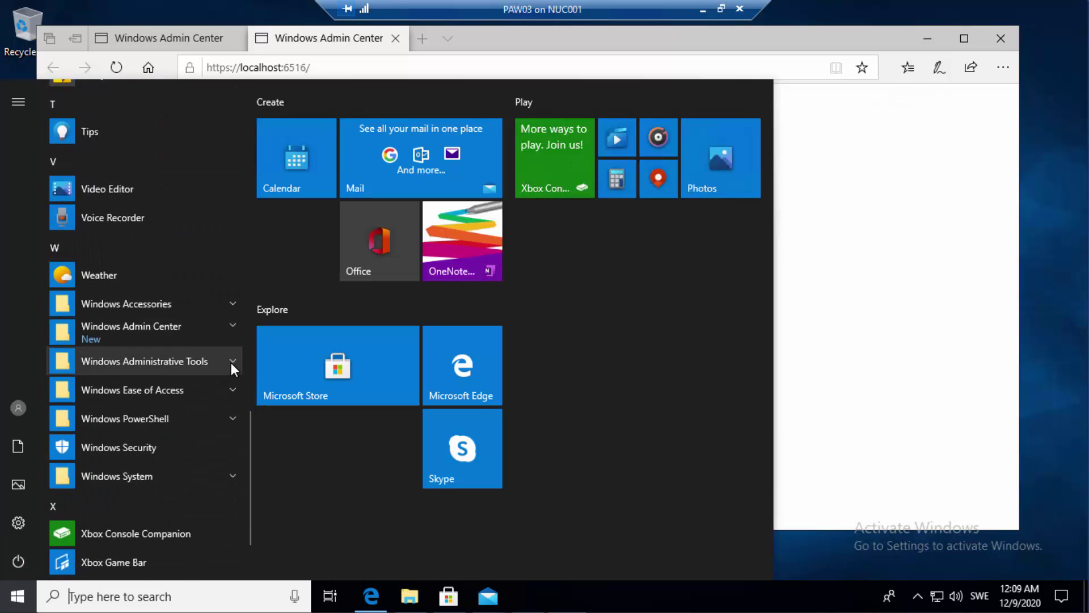
{"action": "left_click", "coordinate": [232, 361]}
{"action": "scroll", "coordinate": [197, 440], "scroll_direction": "down", "scroll_amount": 1}
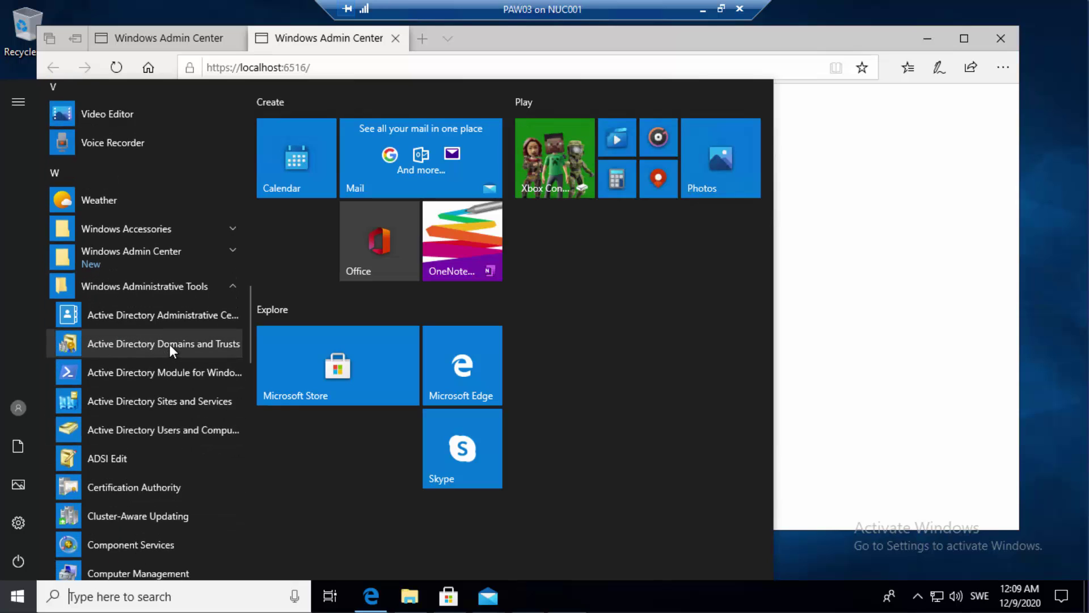
{"action": "left_click", "coordinate": [777, 392]}
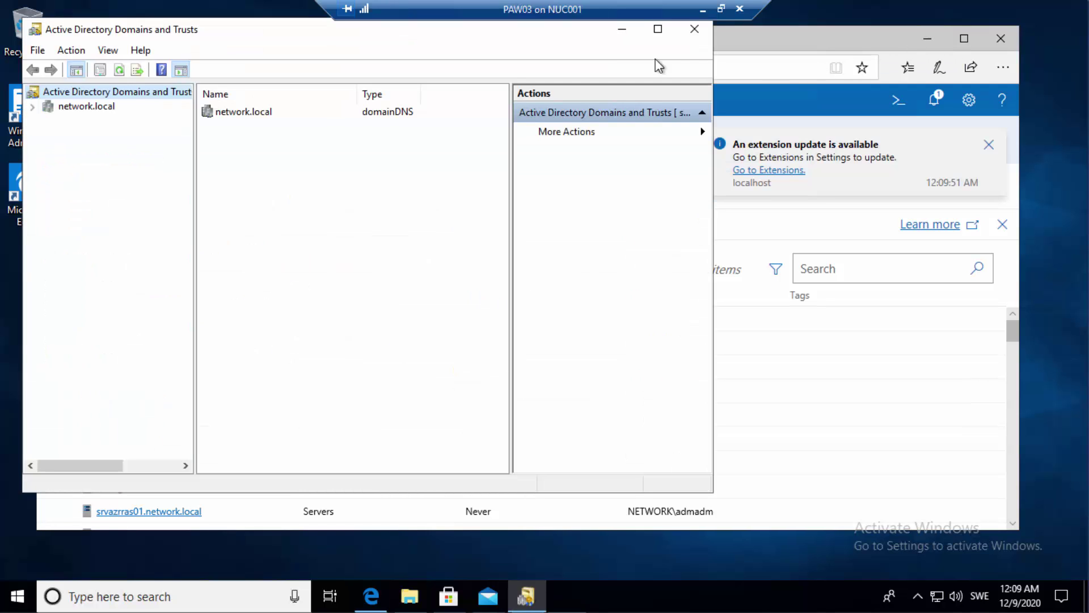
{"action": "left_click", "coordinate": [621, 32]}
{"action": "left_click", "coordinate": [928, 38]}
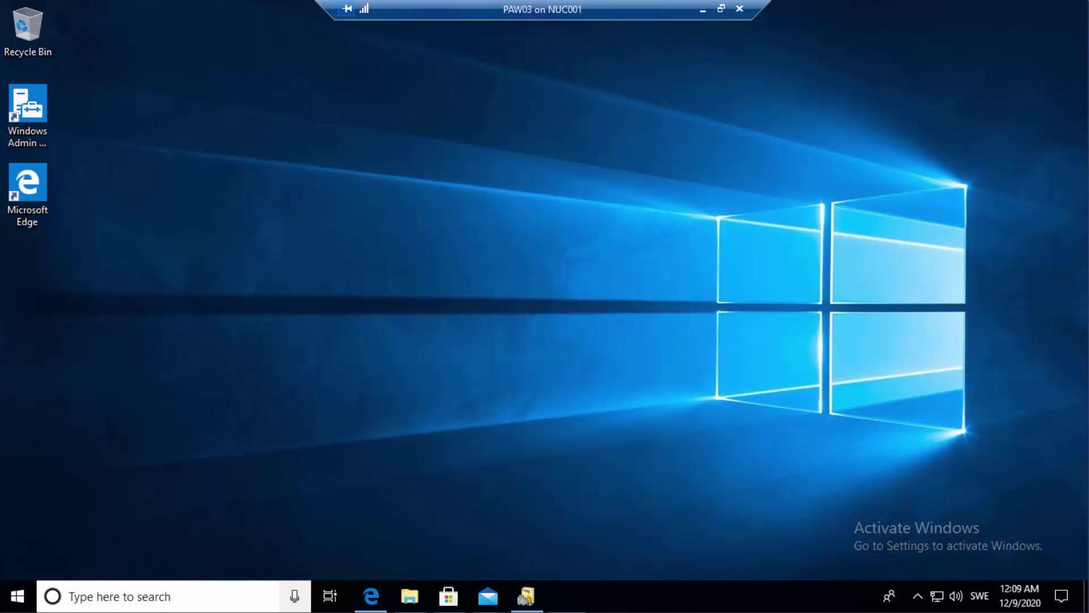
Step: Open an elevated PowerShell window and run "mstsc /v:SRVDC02 /RestrictedAdmin" to start a restricted admin remote session
{"action": "right_click", "coordinate": [16, 607]}
{"action": "left_click", "coordinate": [84, 393]}
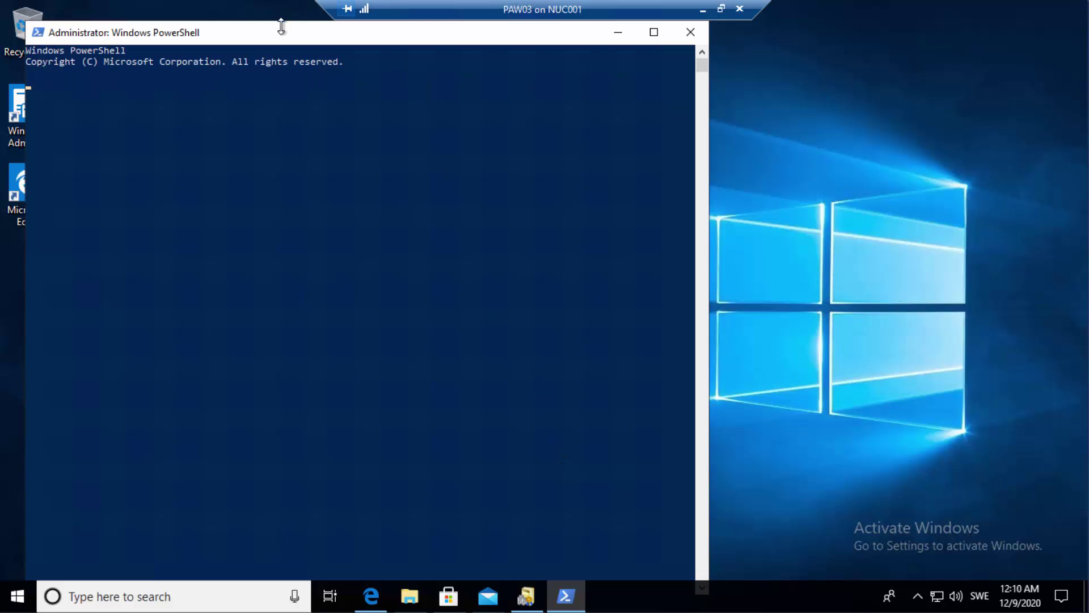
{"action": "left_click_drag", "start_coordinate": [282, 27], "coordinate": [542, 105]}
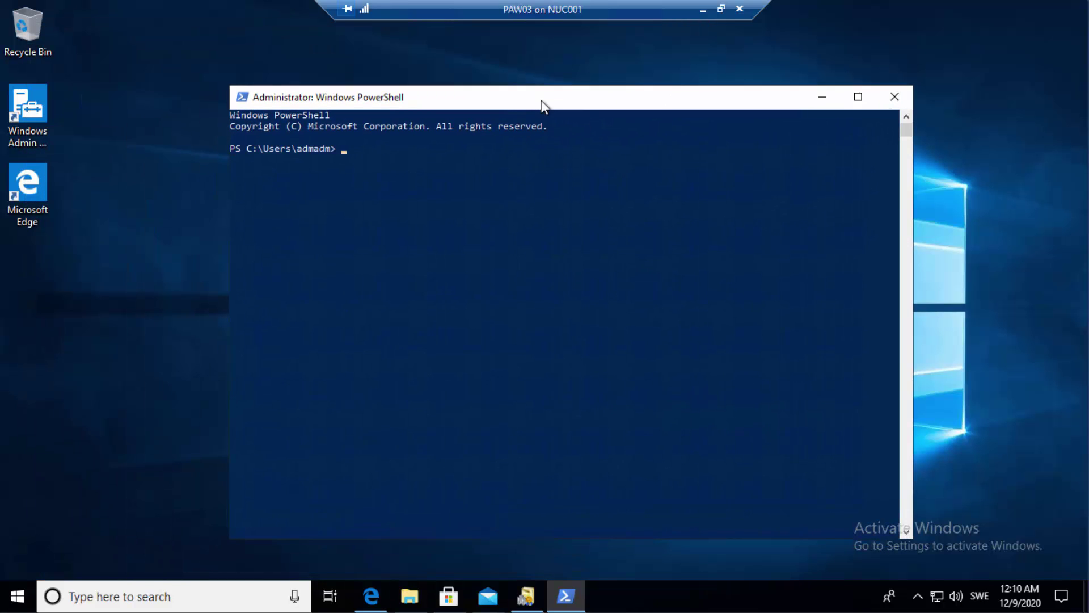
{"action": "type", "text": "mstsc /v:SRVDC02 /Restri"}
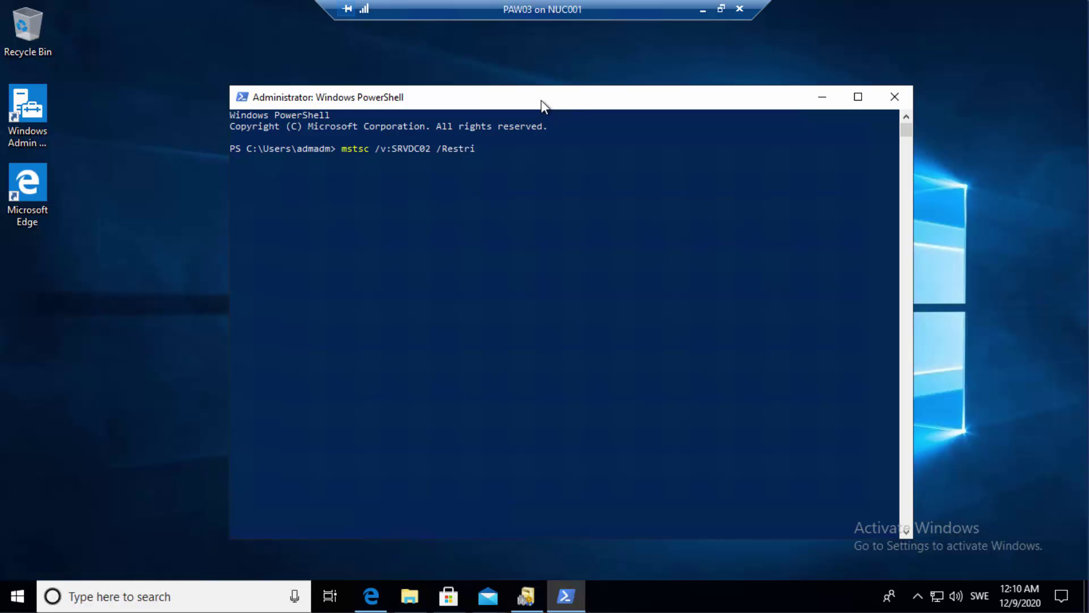
{"action": "type", "text": "ctedAdmin"}
{"action": "key", "text": "Return"}
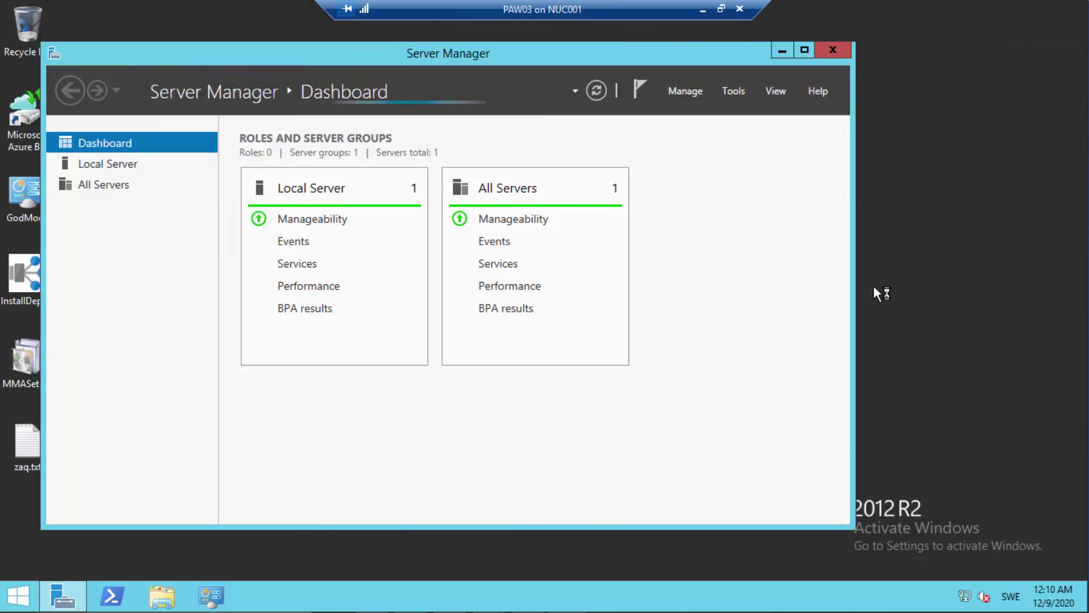
Step: Minimize Server Manager on the remote Windows Server 2012 R2 desktop and sign out of that session
{"action": "left_click", "coordinate": [782, 51]}
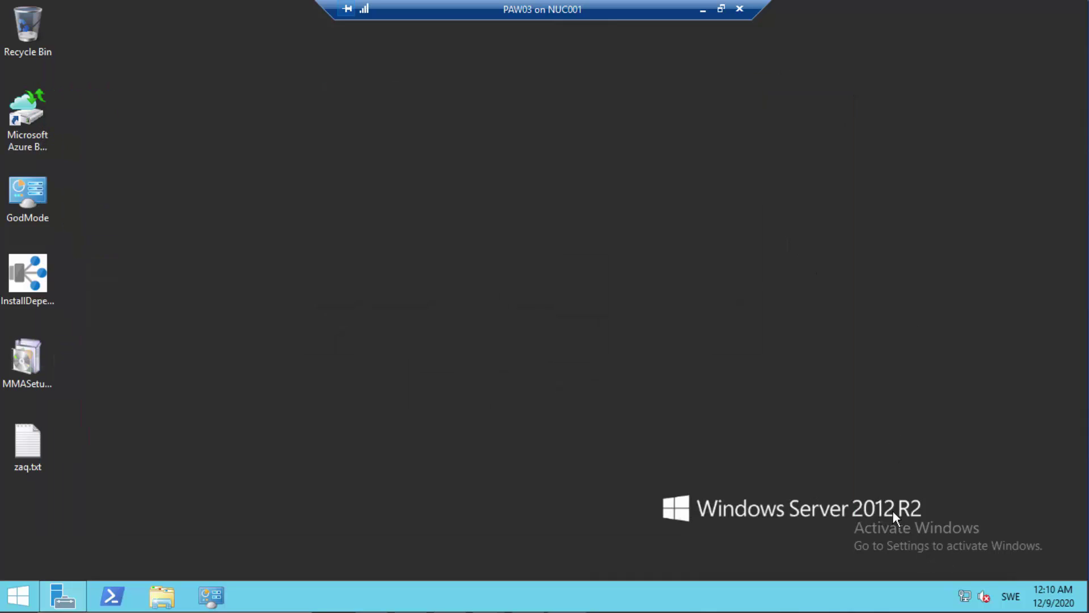
{"action": "right_click", "coordinate": [17, 596]}
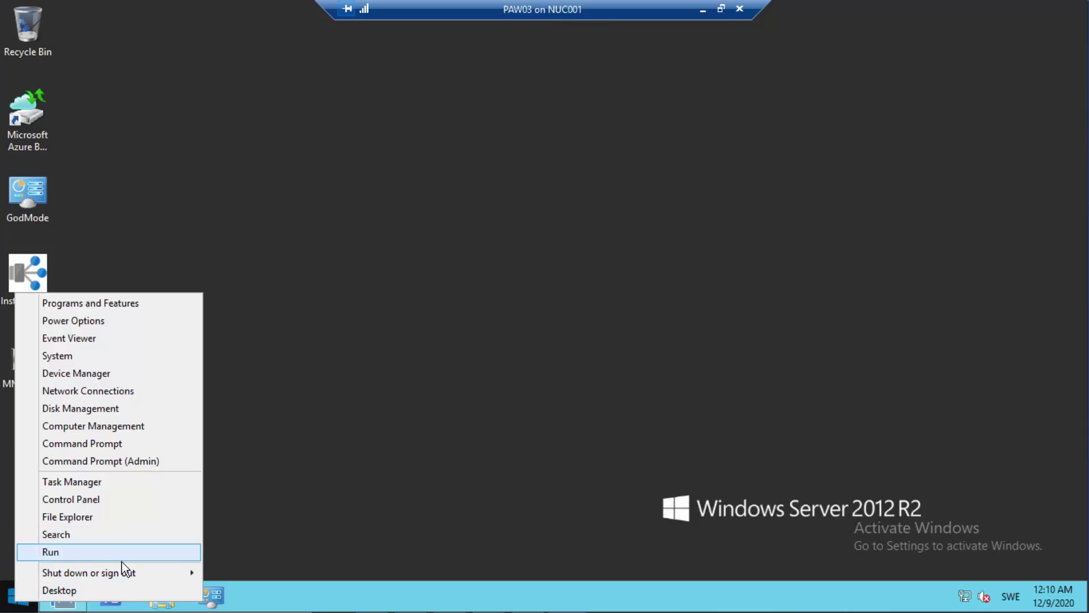
{"action": "mouse_move", "coordinate": [134, 572]}
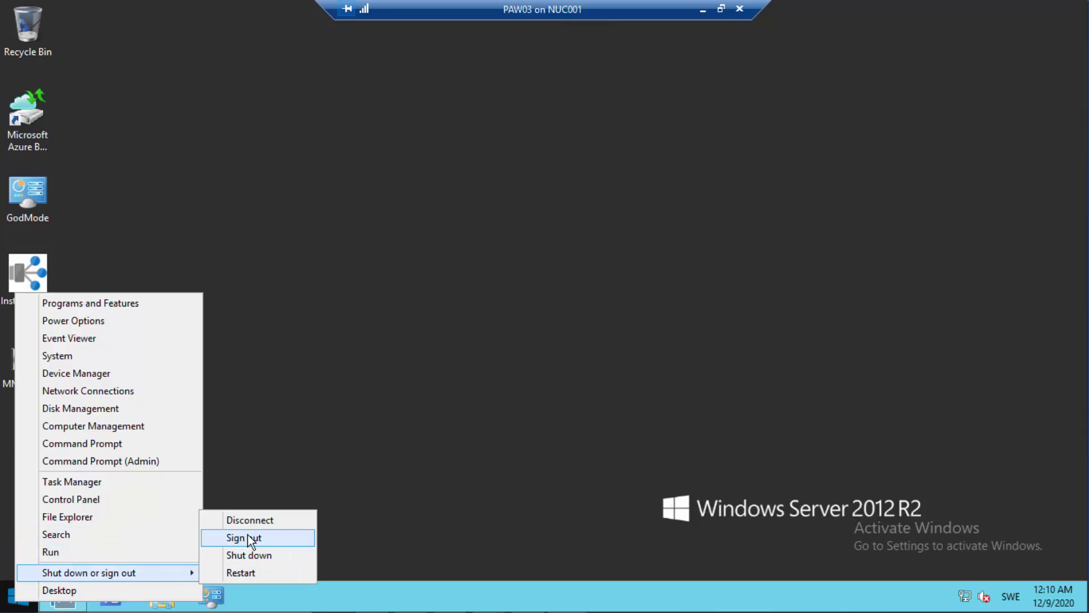
{"action": "left_click", "coordinate": [239, 538]}
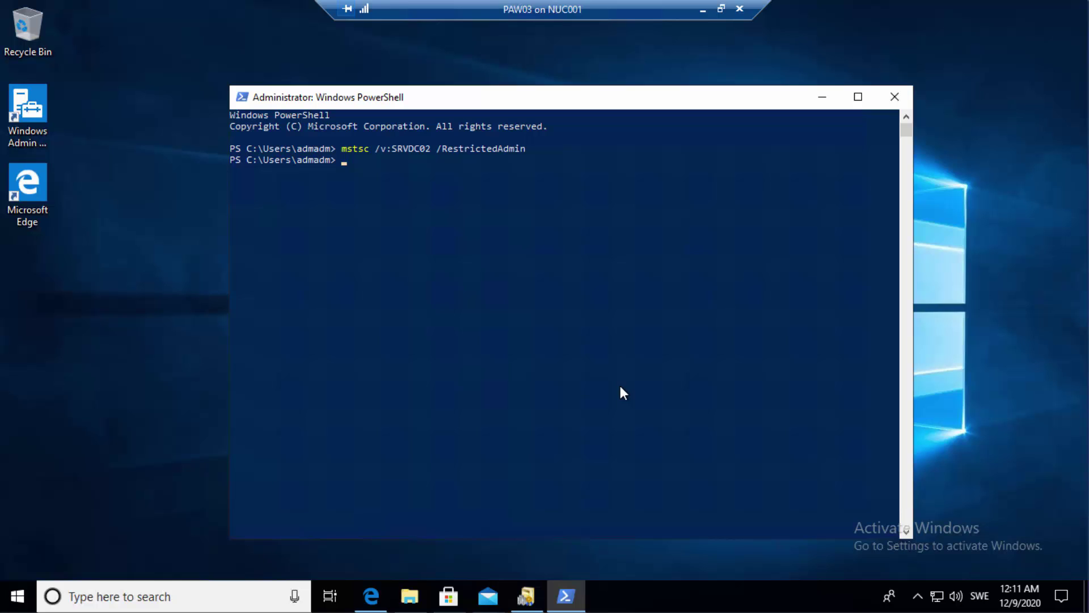
Step: Show the Windows Admin Center list of all connections on PAW03 and minimize the PAW03 session
{"action": "left_click", "coordinate": [370, 595]}
{"action": "left_click", "coordinate": [159, 37]}
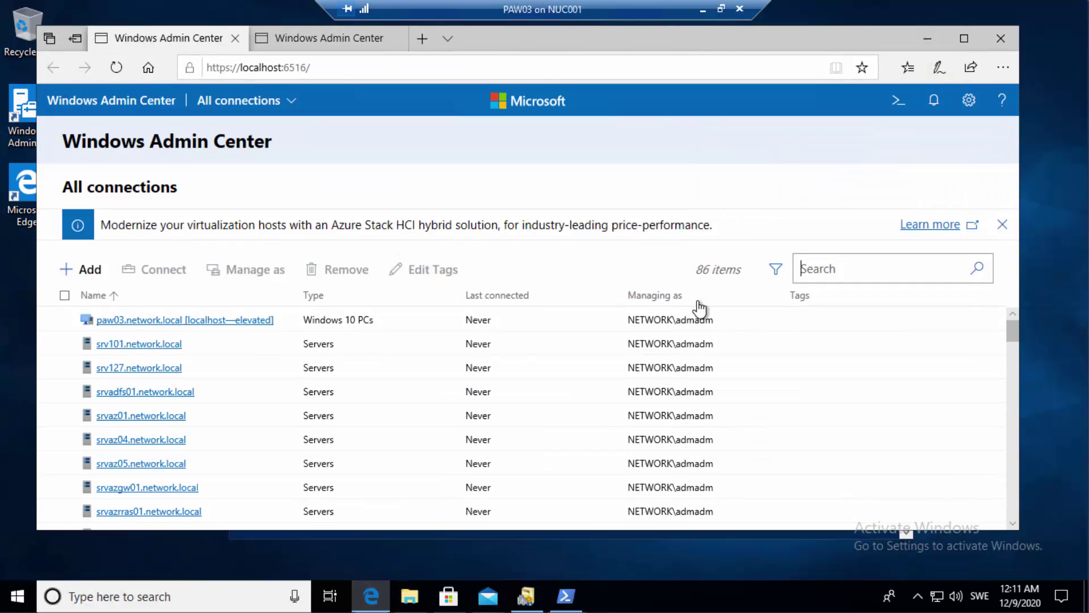
{"action": "left_click", "coordinate": [702, 8]}
{"action": "left_click", "coordinate": [370, 595]}
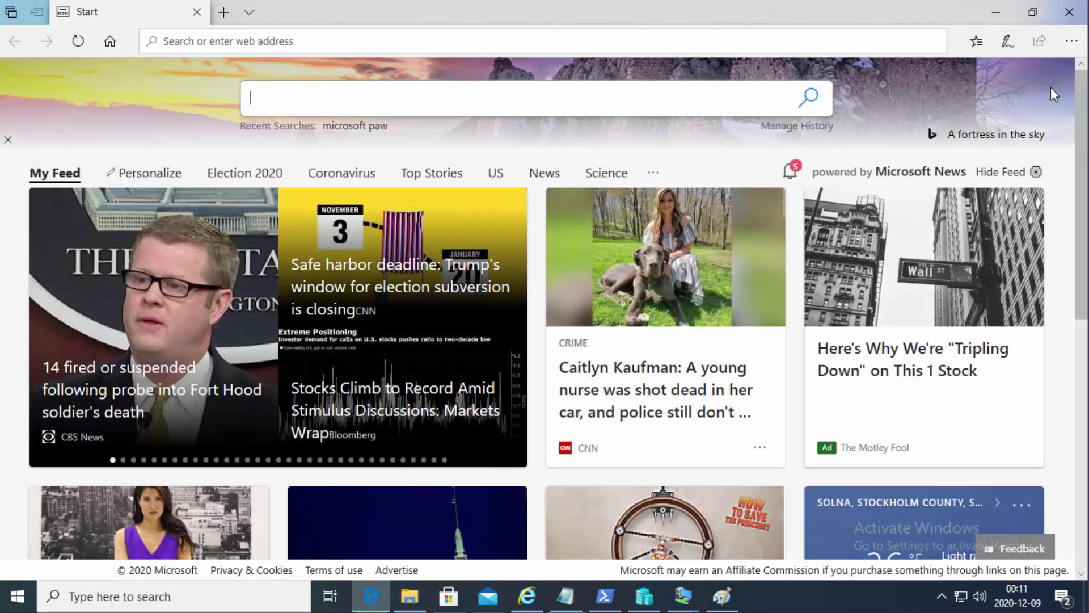
{"action": "left_click", "coordinate": [996, 12]}
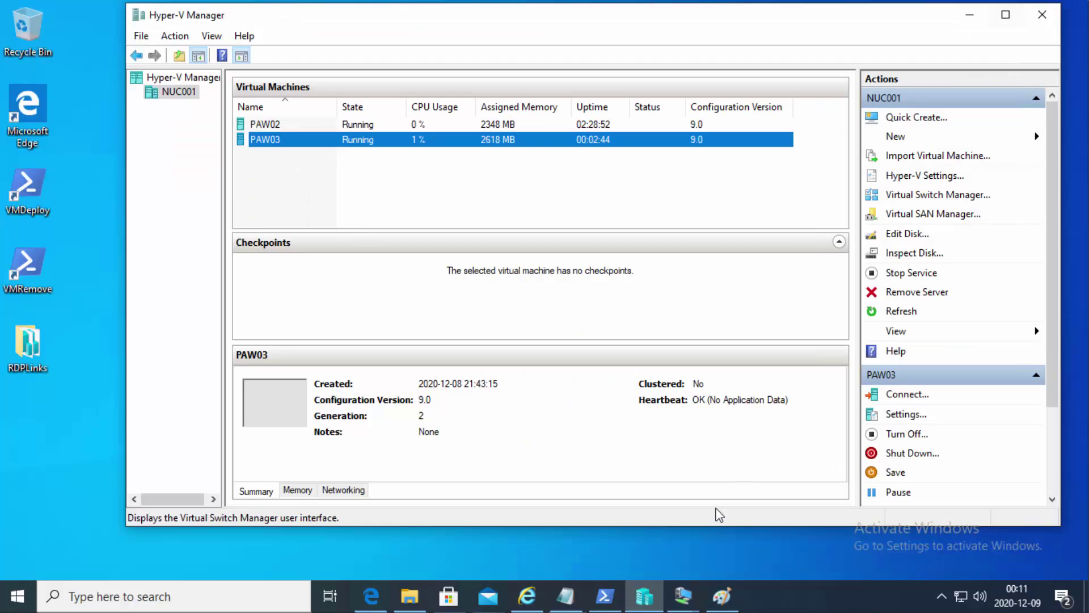
{"action": "mouse_move", "coordinate": [683, 595]}
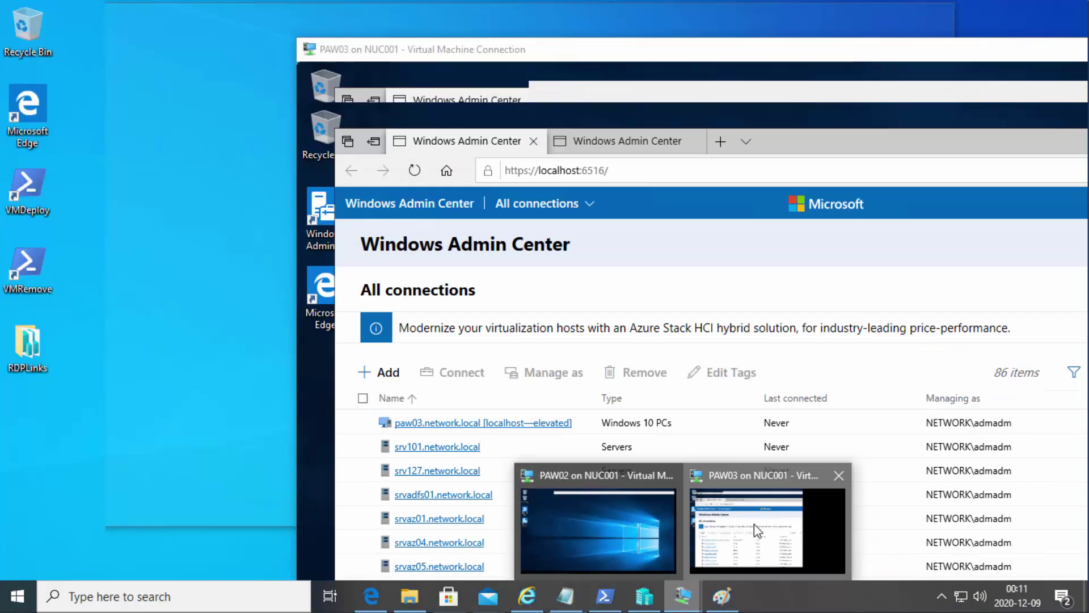
{"action": "left_click", "coordinate": [754, 523]}
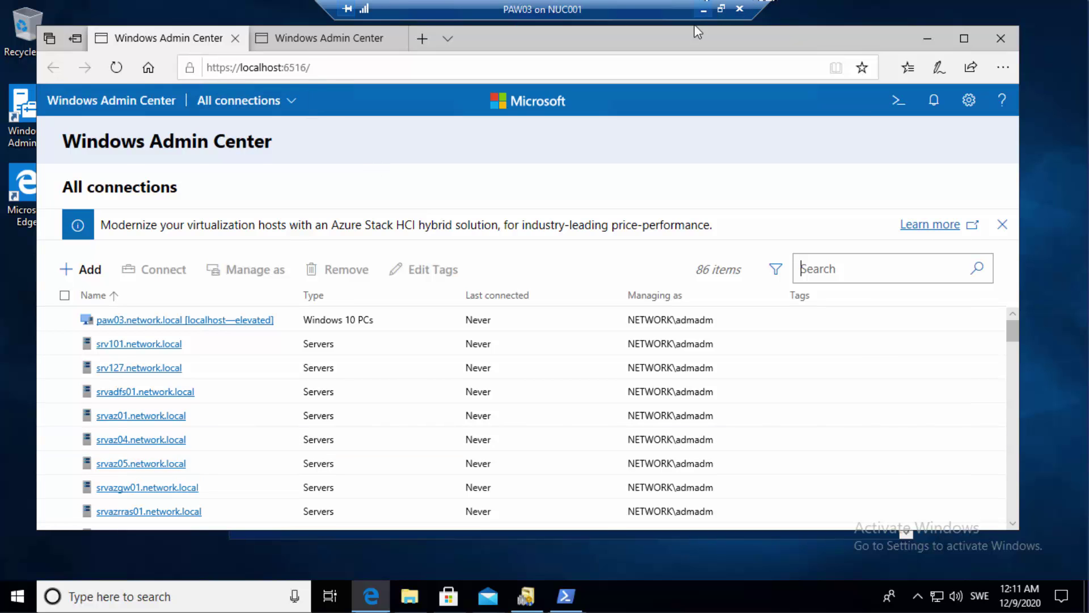
{"action": "left_click", "coordinate": [703, 8]}
Step: Switch to the PAW02 session and return to the Privileged Access Workstations article at its PAW Scenarios section
{"action": "mouse_move", "coordinate": [678, 595]}
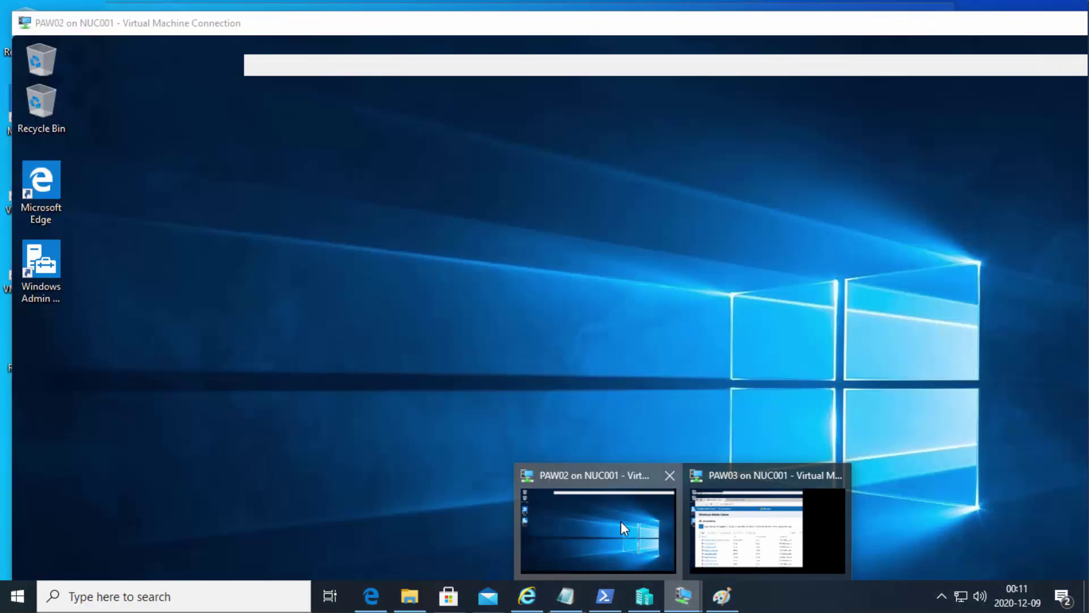
{"action": "left_click", "coordinate": [621, 521]}
{"action": "left_click", "coordinate": [371, 596]}
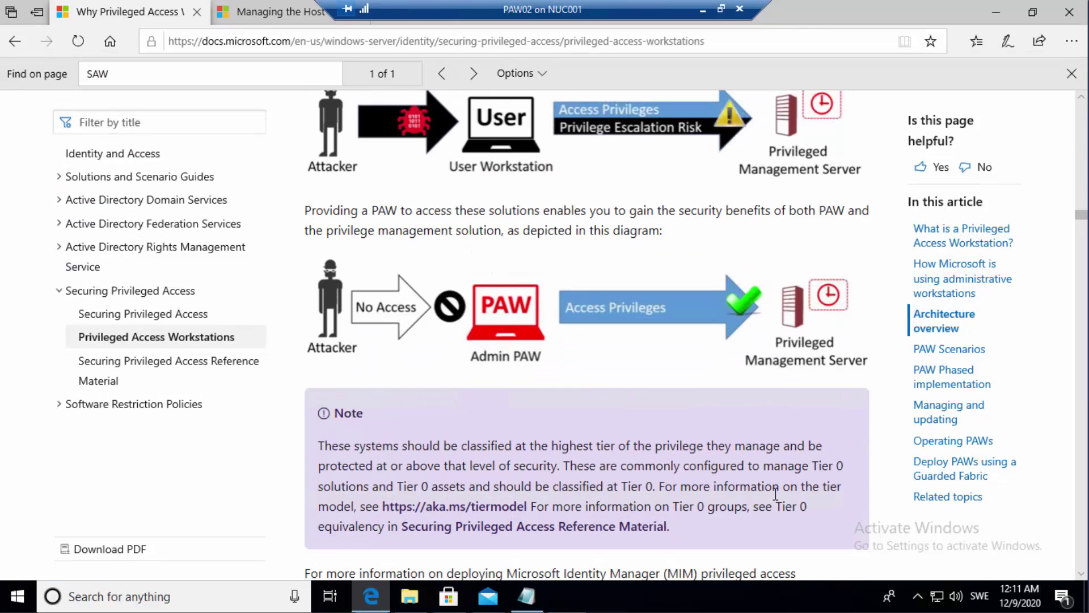
{"action": "scroll", "coordinate": [742, 491], "scroll_direction": "down", "scroll_amount": 4}
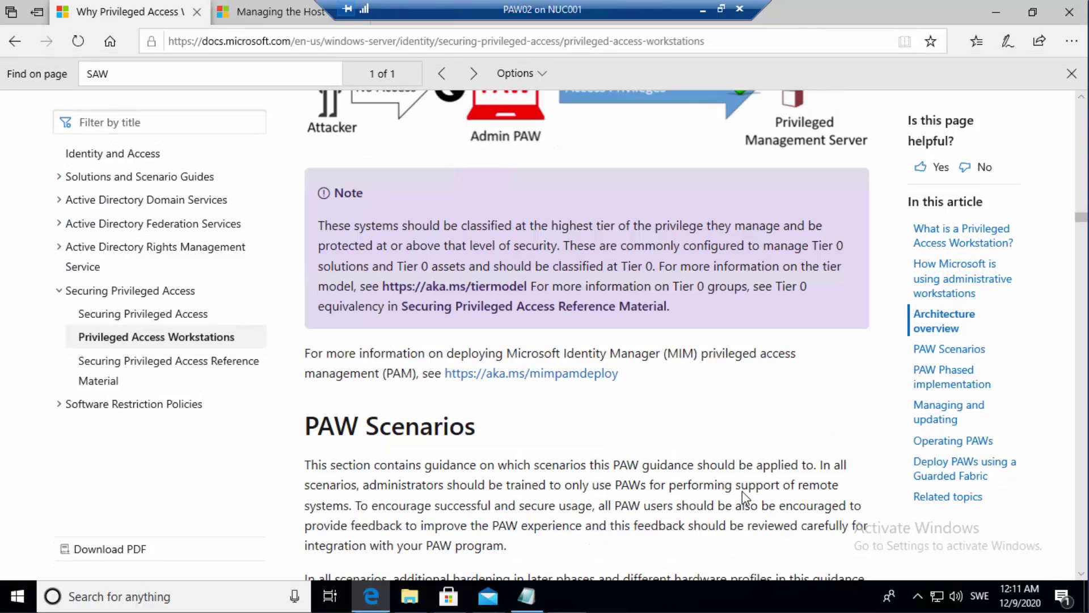